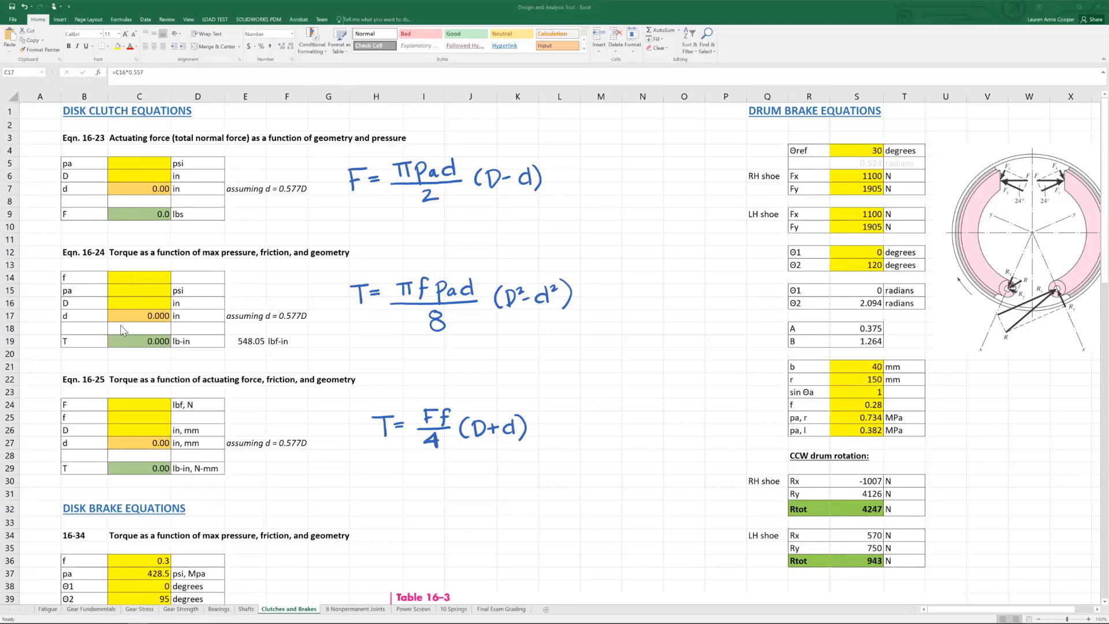
# - Look up the friction materials table and select the powdered metal on hard steel row
pyautogui.scroll(-1, 96, 382)
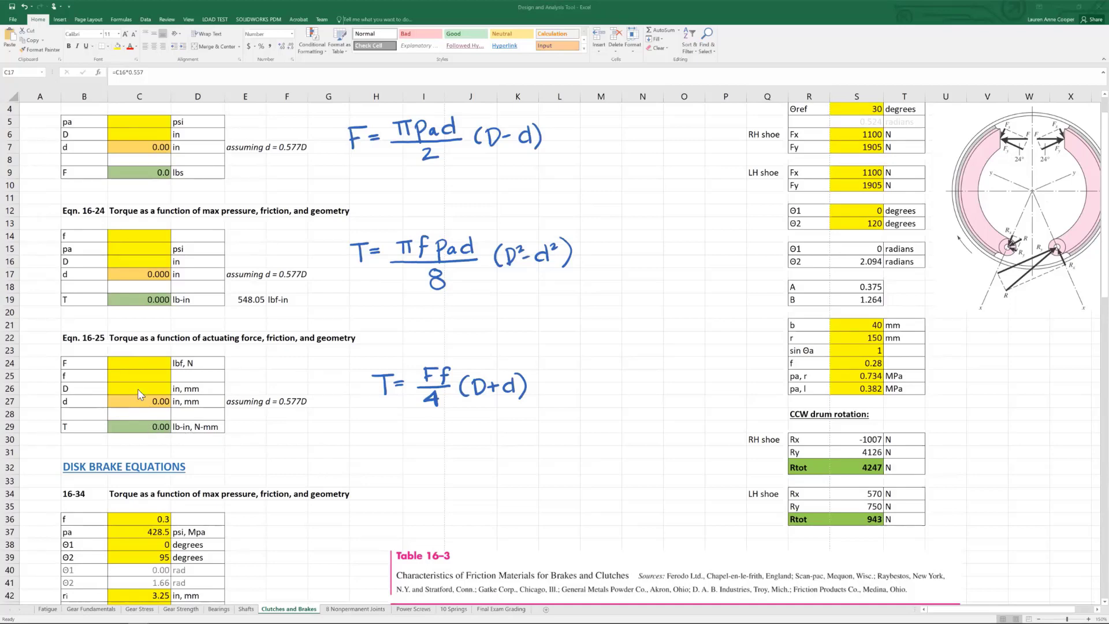
pyautogui.scroll(1, 381, 334)
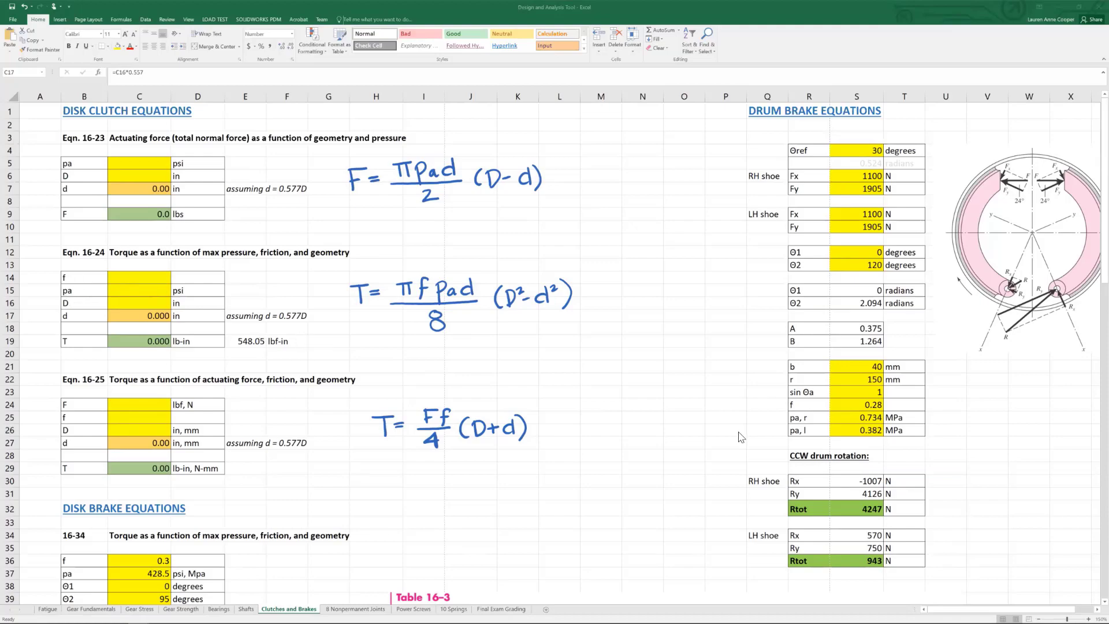
pyautogui.scroll(-8, 667, 421)
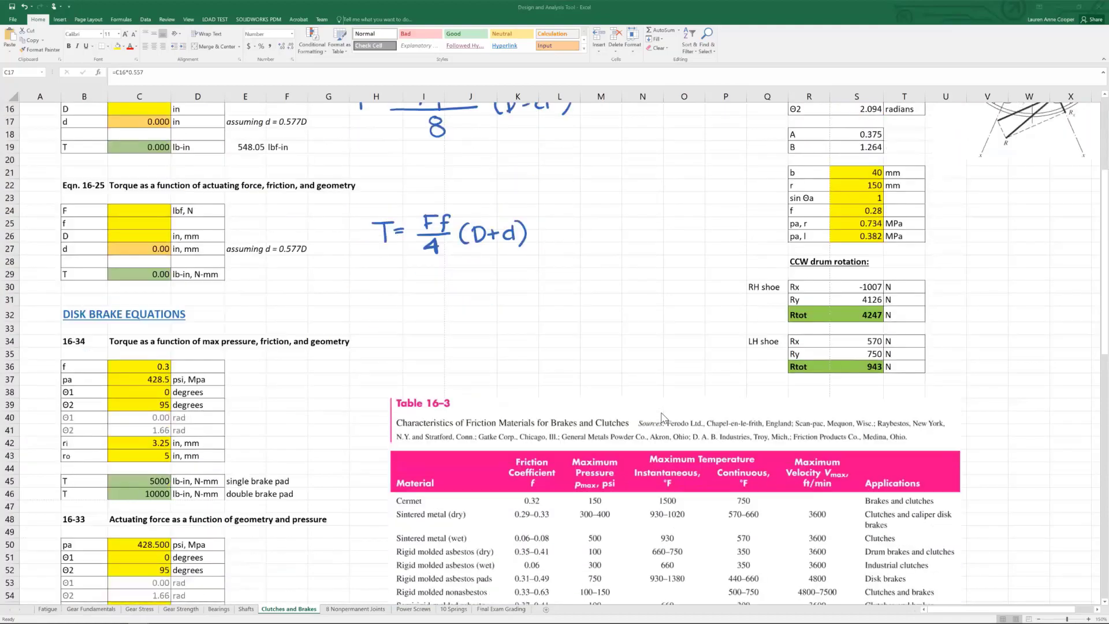
pyautogui.scroll(-4, 663, 417)
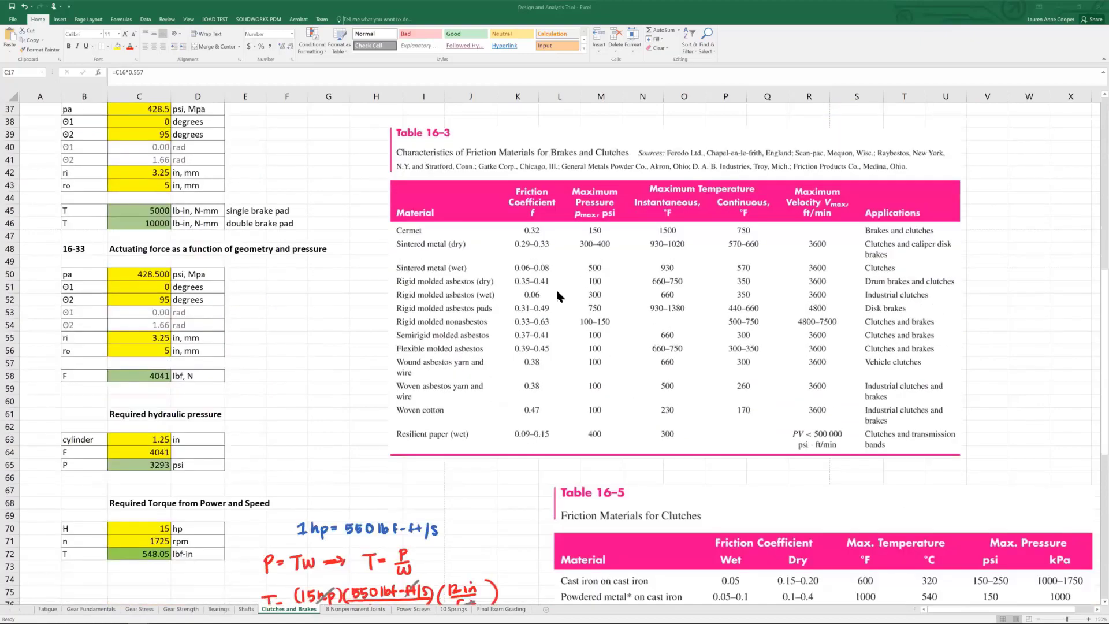
pyautogui.scroll(-1, 557, 292)
pyautogui.scroll(-2, 559, 296)
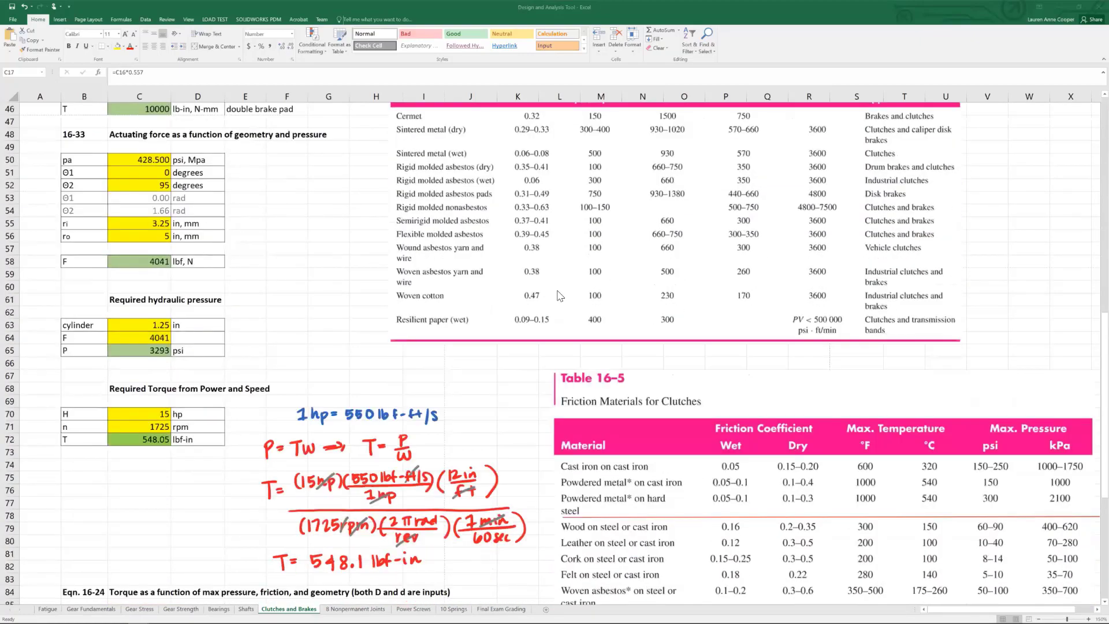
pyautogui.scroll(-2, 559, 296)
pyautogui.click(656, 440)
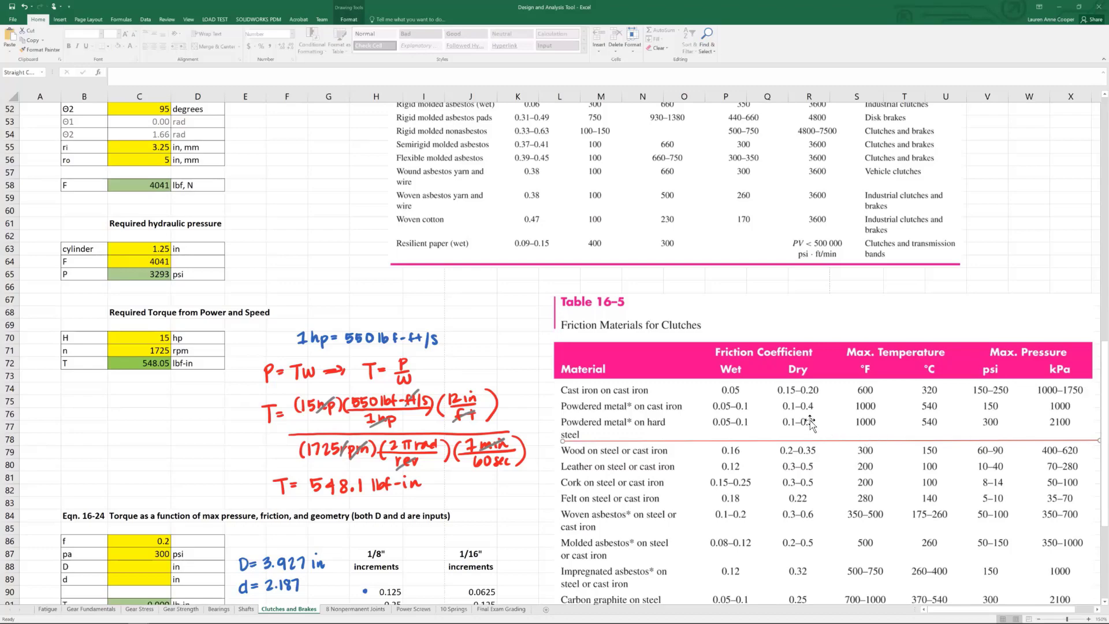
# - Enter friction coefficient 0.2 in C14 and maximum pressure 300 psi in C15
pyautogui.scroll(11, 340, 232)
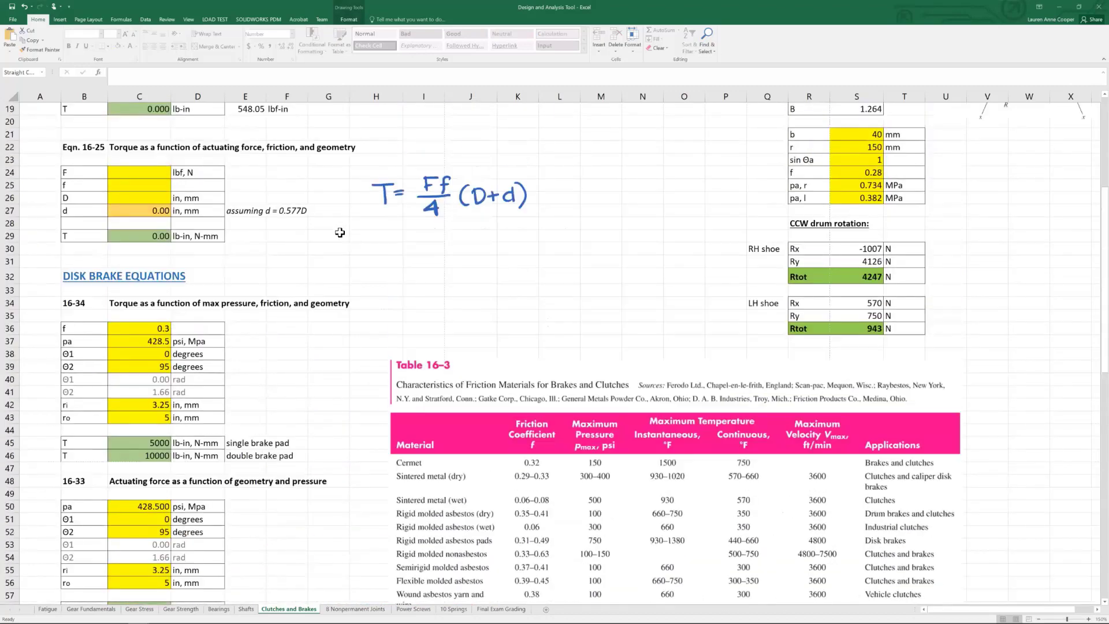
pyautogui.scroll(4, 339, 233)
pyautogui.click(159, 198)
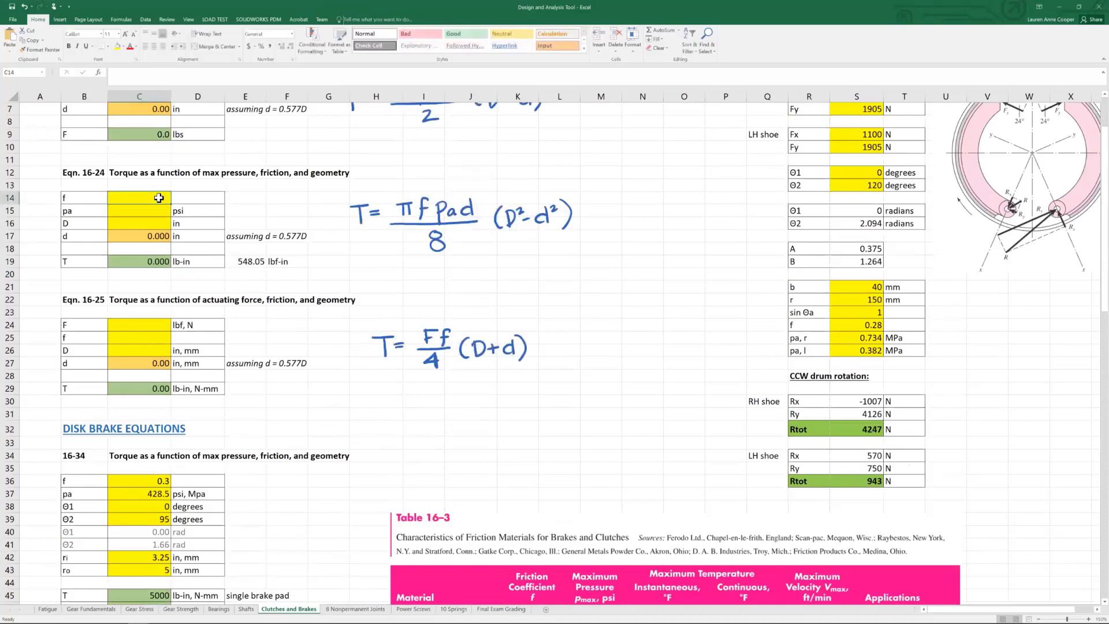
pyautogui.write('.2')
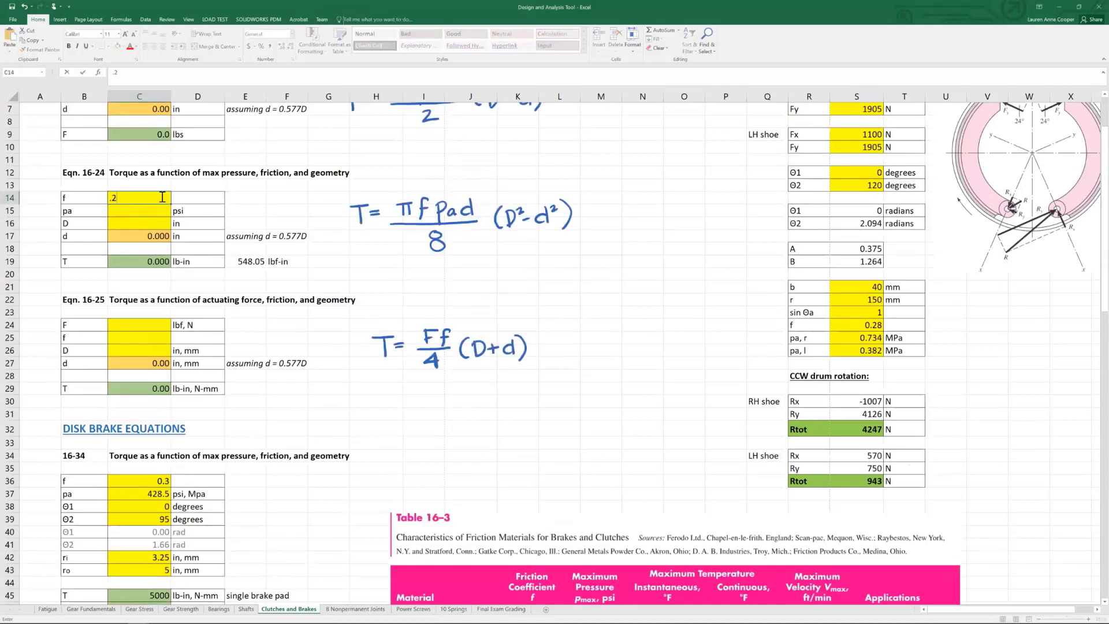
pyautogui.click(154, 209)
pyautogui.write('300')
pyautogui.click(394, 263)
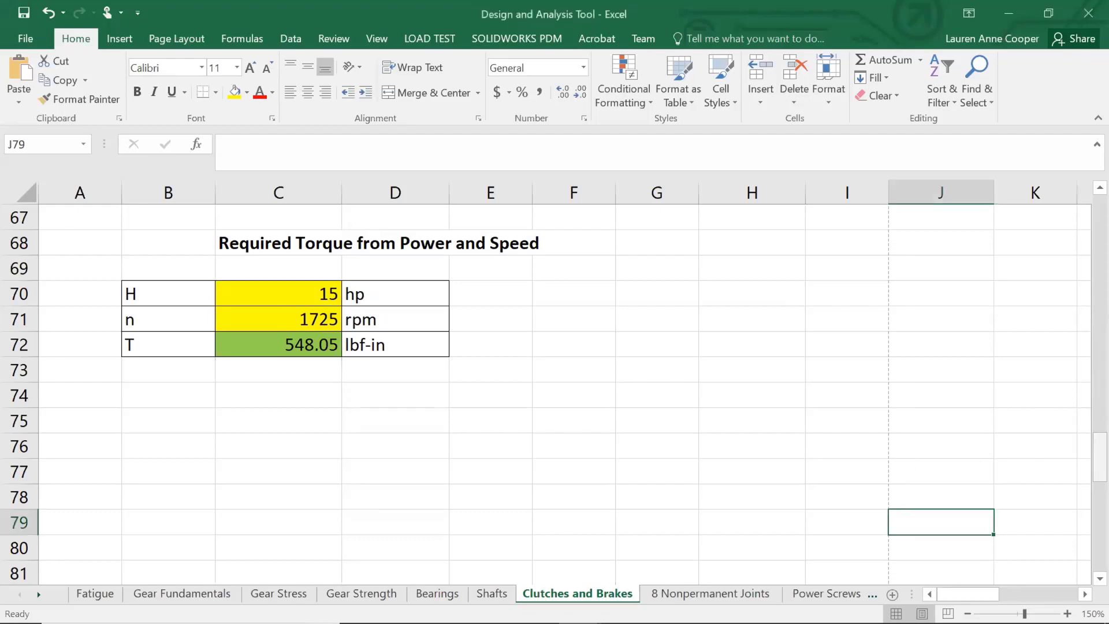
# - Inspect the horsepower input in C70 and the torque formula in C72, then enable pen inking
pyautogui.moveTo(1100, 448)
pyautogui.mouseDown()
pyautogui.moveTo(1088, 209)
pyautogui.moveTo(1089, 494)
pyautogui.moveTo(1089, 440)
pyautogui.mouseUp()
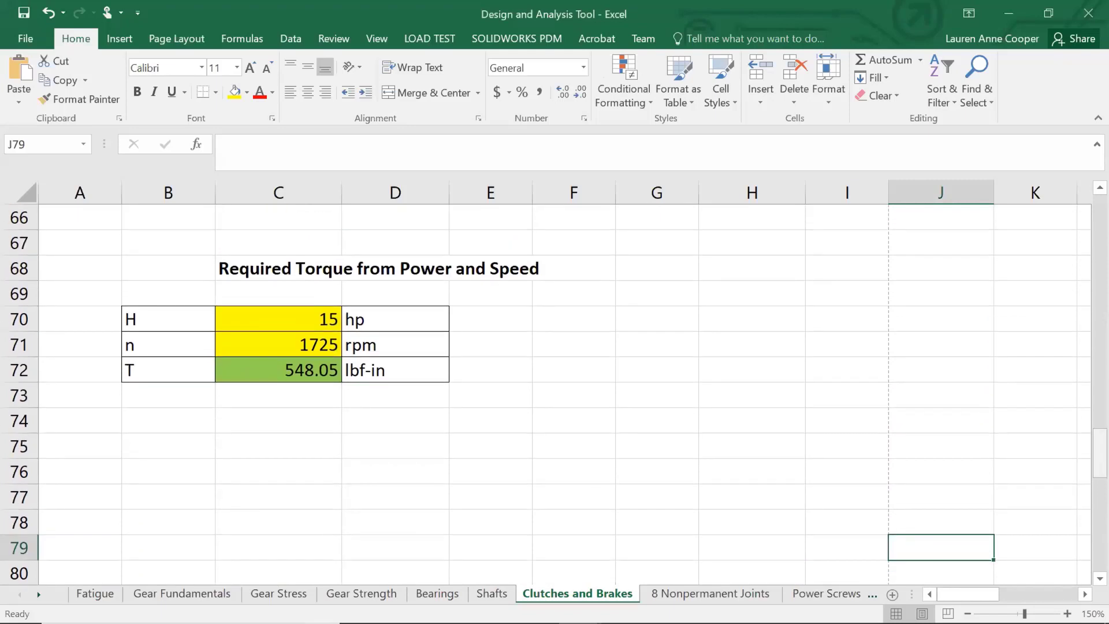
pyautogui.click(361, 438)
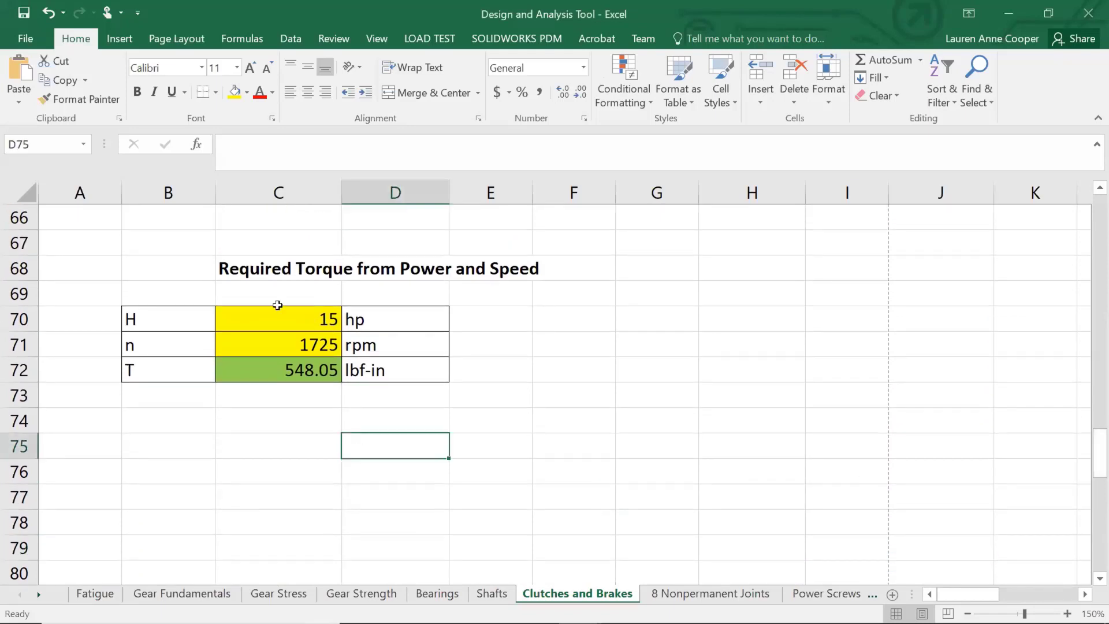
pyautogui.click(280, 310)
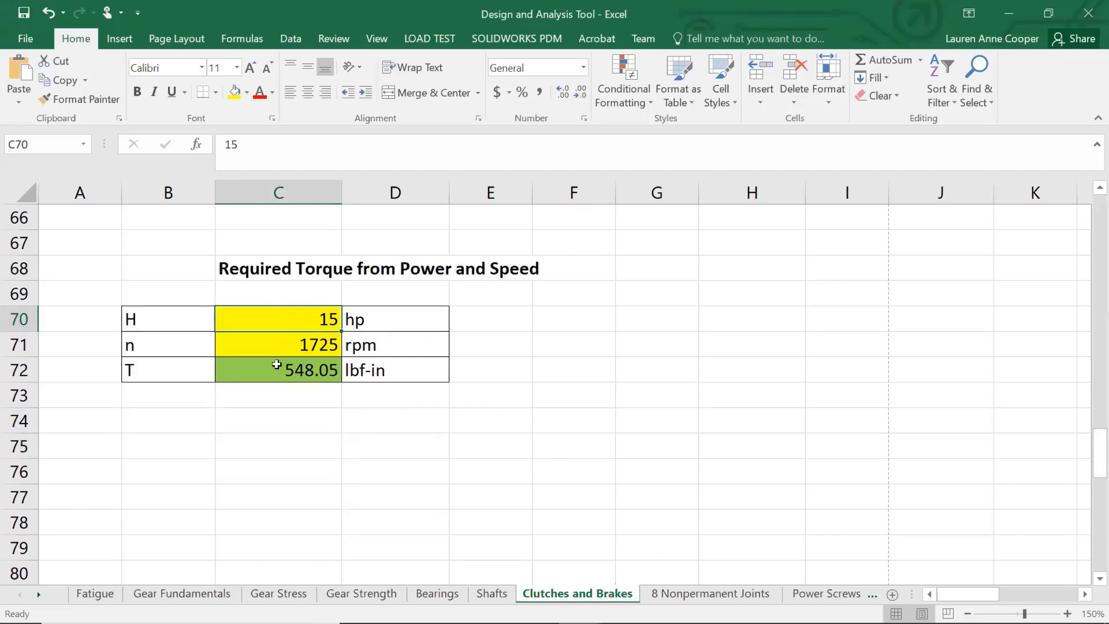
pyautogui.click(277, 362)
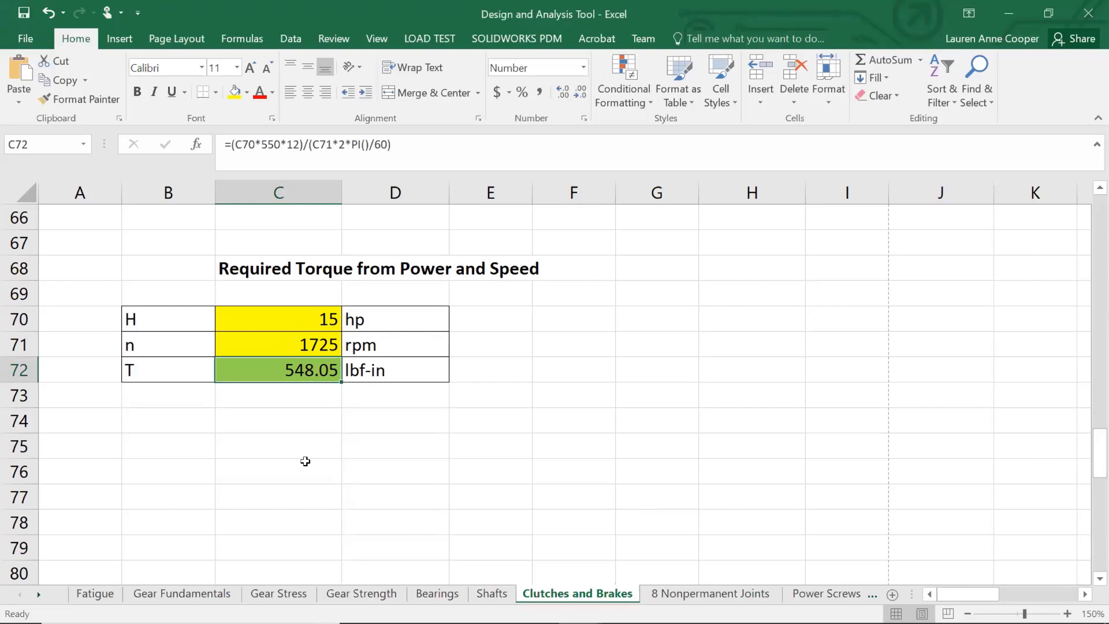
pyautogui.click(686, 38)
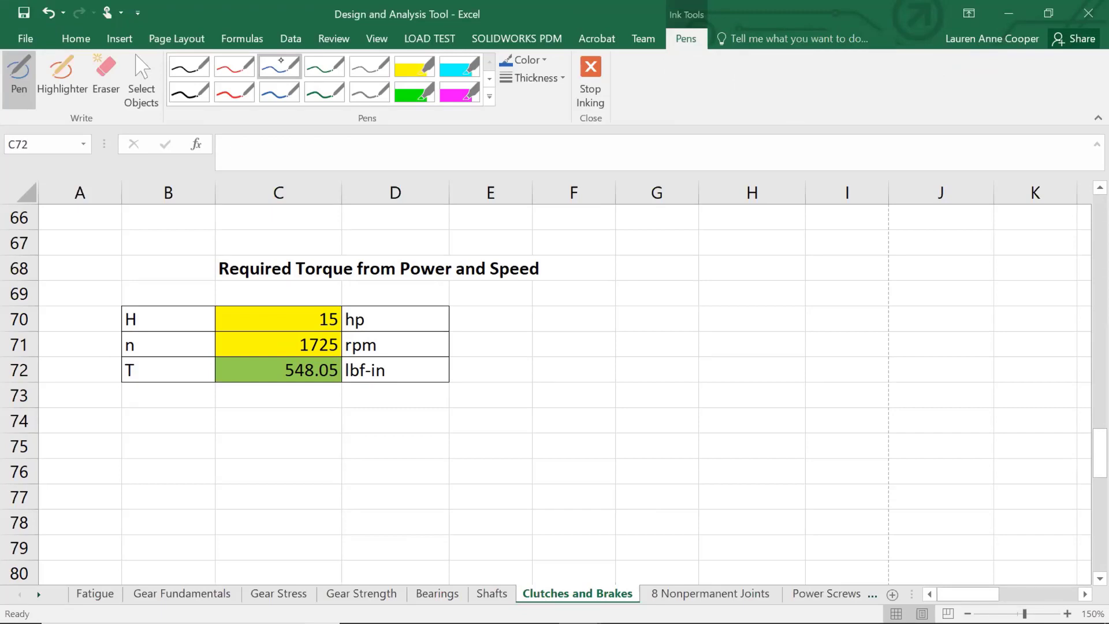
# - Handwrite 1 hp = 550 lbf-ft/s in blue beside the torque table
pyautogui.moveTo(546, 306)
pyautogui.mouseDown()
pyautogui.moveTo(556, 327)
pyautogui.moveTo(583, 300)
pyautogui.moveTo(600, 323)
pyautogui.moveTo(652, 303)
pyautogui.moveTo(657, 325)
pyautogui.moveTo(700, 306)
pyautogui.moveTo(721, 321)
pyautogui.mouseUp()
pyautogui.click(681, 302)
pyautogui.moveTo(727, 300); pyautogui.dragTo(733, 321)
pyautogui.moveTo(751, 301)
pyautogui.mouseDown()
pyautogui.moveTo(743, 320)
pyautogui.moveTo(753, 311)
pyautogui.moveTo(782, 325)
pyautogui.mouseUp()
pyautogui.moveTo(776, 315); pyautogui.dragTo(797, 326)
pyautogui.moveTo(790, 315); pyautogui.dragTo(806, 331)
pyautogui.moveTo(832, 305); pyautogui.dragTo(819, 326)
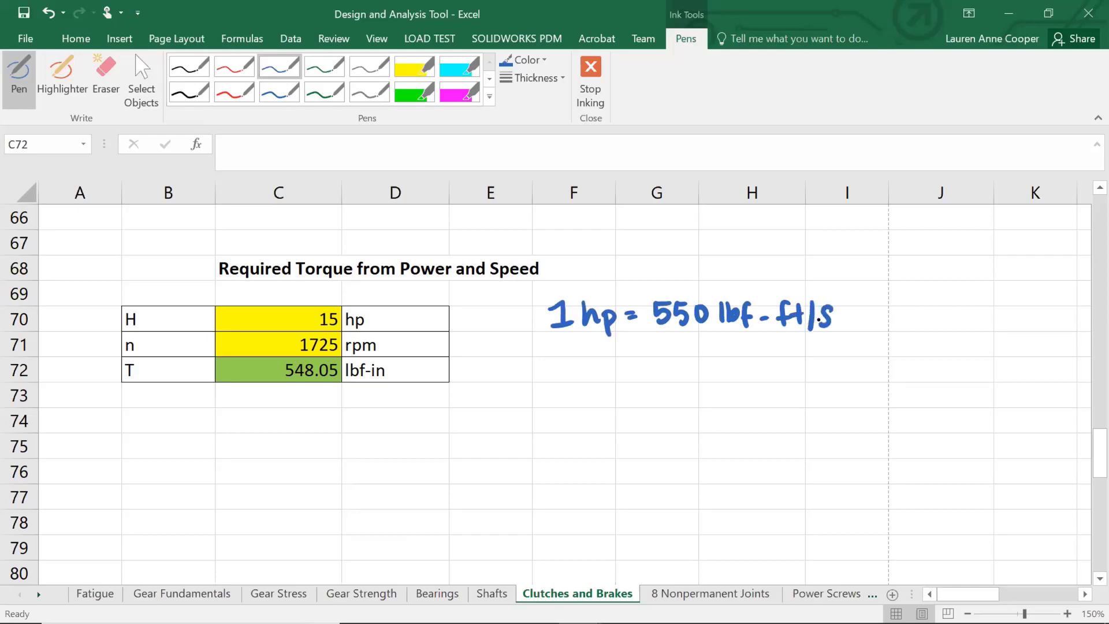
# - In red ink, write P = Tω leading to T = P/ω below the conversion
pyautogui.click(234, 67)
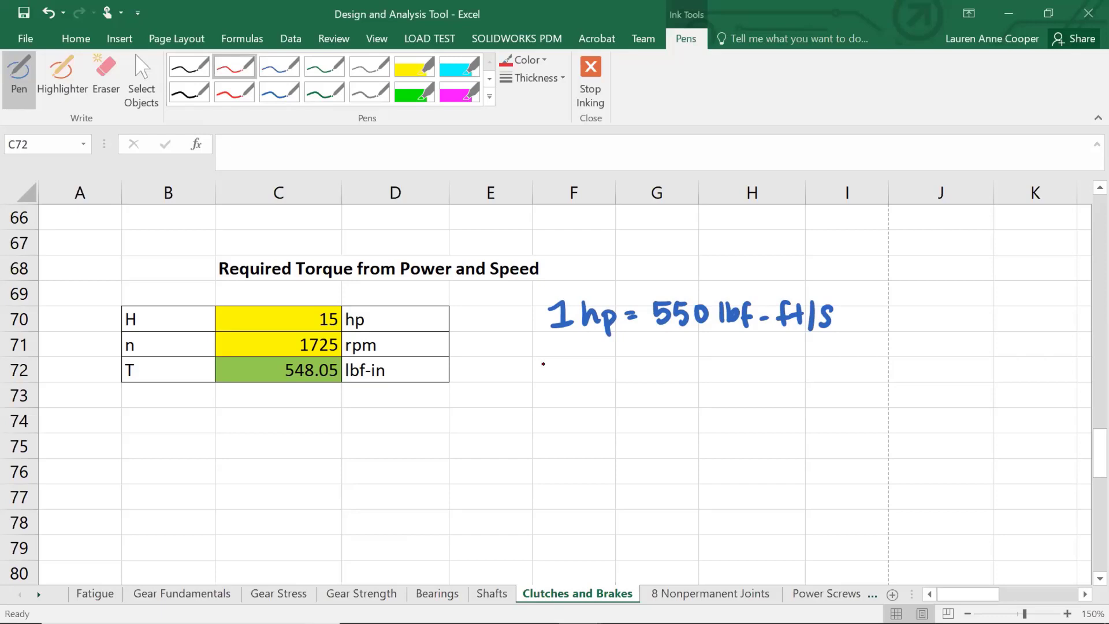
pyautogui.moveTo(553, 360)
pyautogui.mouseDown()
pyautogui.moveTo(556, 391)
pyautogui.moveTo(555, 375)
pyautogui.moveTo(582, 368)
pyautogui.mouseUp()
pyautogui.moveTo(571, 378)
pyautogui.mouseDown()
pyautogui.moveTo(617, 359)
pyautogui.moveTo(609, 387)
pyautogui.mouseUp()
pyautogui.moveTo(616, 366)
pyautogui.mouseDown()
pyautogui.moveTo(627, 382)
pyautogui.moveTo(641, 365)
pyautogui.moveTo(704, 371)
pyautogui.mouseUp()
pyautogui.moveTo(693, 364)
pyautogui.mouseDown()
pyautogui.moveTo(697, 380)
pyautogui.moveTo(761, 348)
pyautogui.moveTo(752, 383)
pyautogui.moveTo(777, 361)
pyautogui.mouseUp()
pyautogui.moveTo(764, 370); pyautogui.dragTo(809, 365)
pyautogui.moveTo(807, 347)
pyautogui.mouseDown()
pyautogui.moveTo(824, 370)
pyautogui.moveTo(814, 386)
pyautogui.moveTo(826, 376)
pyautogui.mouseUp()
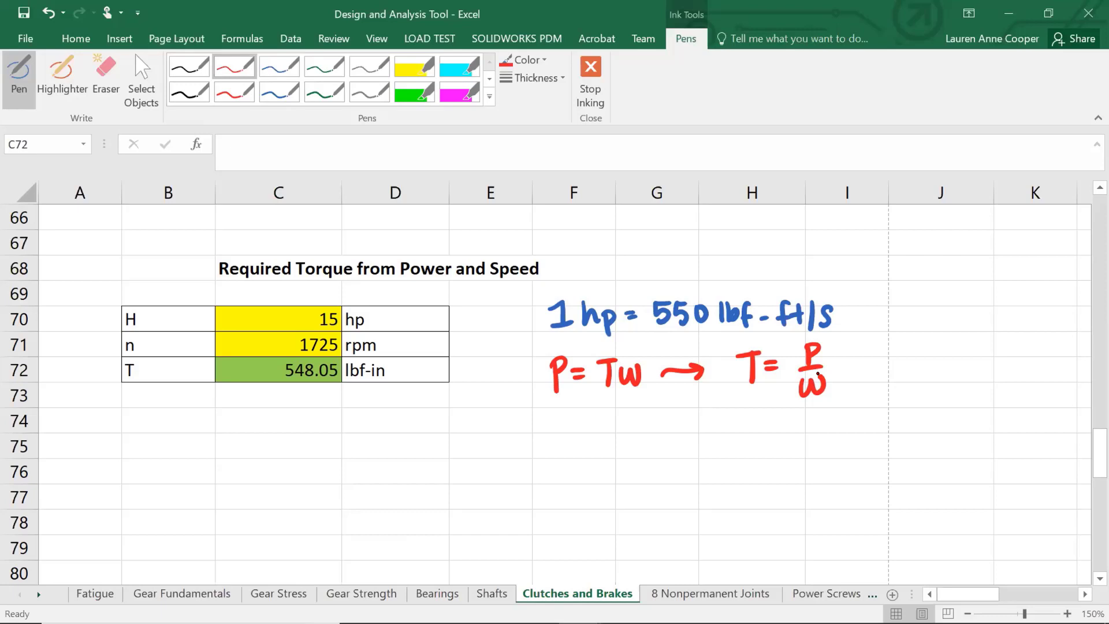
# - Start the torque calculation with = 15 hp × 550 lbf-ft/s over 1 hp
pyautogui.moveTo(473, 458)
pyautogui.mouseDown()
pyautogui.moveTo(491, 463)
pyautogui.moveTo(537, 442)
pyautogui.moveTo(539, 461)
pyautogui.mouseUp()
pyautogui.moveTo(545, 441); pyautogui.dragTo(548, 461)
pyautogui.moveTo(563, 441); pyautogui.dragTo(577, 456)
pyautogui.moveTo(581, 449)
pyautogui.mouseDown()
pyautogui.moveTo(584, 467)
pyautogui.moveTo(583, 456)
pyautogui.moveTo(540, 465)
pyautogui.moveTo(611, 468)
pyautogui.mouseUp()
pyautogui.moveTo(542, 440); pyautogui.dragTo(541, 461)
pyautogui.moveTo(626, 431)
pyautogui.mouseDown()
pyautogui.moveTo(638, 430)
pyautogui.moveTo(628, 448)
pyautogui.moveTo(668, 431)
pyautogui.moveTo(691, 448)
pyautogui.mouseUp()
pyautogui.moveTo(705, 431)
pyautogui.mouseDown()
pyautogui.moveTo(697, 449)
pyautogui.moveTo(706, 438)
pyautogui.mouseUp()
pyautogui.moveTo(712, 438); pyautogui.dragTo(729, 448)
pyautogui.moveTo(725, 440); pyautogui.dragTo(741, 447)
pyautogui.moveTo(735, 438); pyautogui.dragTo(746, 436)
pyautogui.moveTo(759, 427); pyautogui.dragTo(751, 450)
pyautogui.moveTo(771, 430); pyautogui.dragTo(761, 450)
pyautogui.moveTo(634, 456); pyautogui.dragTo(771, 445)
pyautogui.moveTo(672, 462)
pyautogui.mouseDown()
pyautogui.moveTo(670, 482)
pyautogui.moveTo(700, 469)
pyautogui.moveTo(702, 489)
pyautogui.mouseUp()
pyautogui.moveTo(701, 468)
pyautogui.mouseDown()
pyautogui.moveTo(706, 479)
pyautogui.moveTo(685, 470)
pyautogui.moveTo(707, 472)
pyautogui.moveTo(708, 493)
pyautogui.moveTo(695, 479)
pyautogui.moveTo(702, 490)
pyautogui.mouseUp()
pyautogui.moveTo(701, 468); pyautogui.dragTo(698, 472)
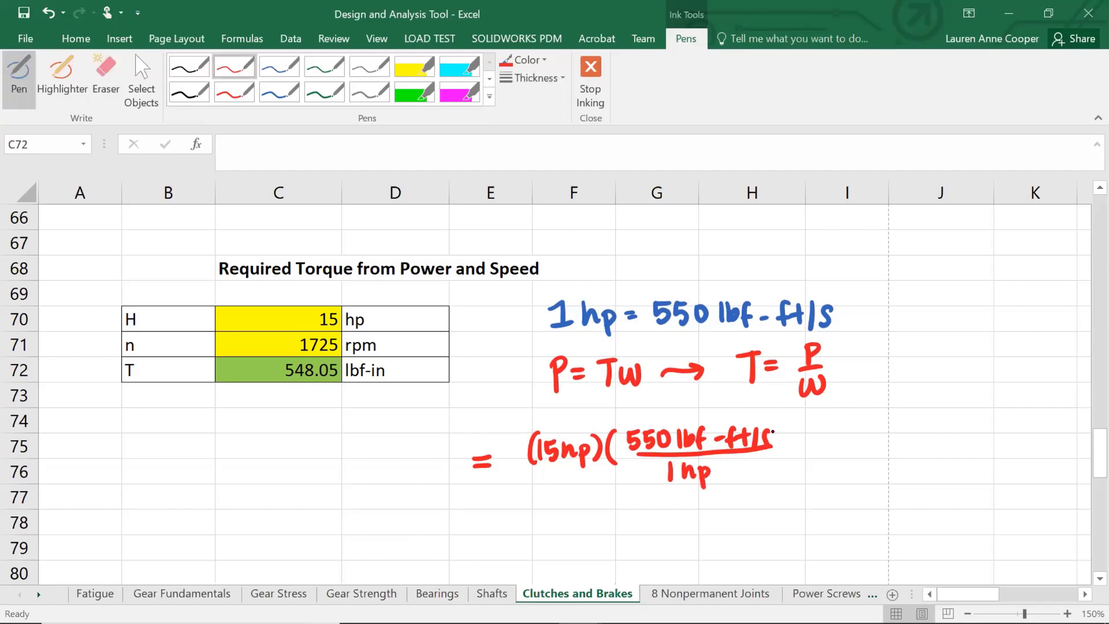
# - Add the 12 in/ft factor and draw the main fraction bar under the numerator
pyautogui.moveTo(784, 428)
pyautogui.mouseDown()
pyautogui.moveTo(784, 472)
pyautogui.moveTo(809, 474)
pyautogui.mouseUp()
pyautogui.moveTo(826, 430); pyautogui.dragTo(827, 448)
pyautogui.moveTo(829, 434)
pyautogui.mouseDown()
pyautogui.moveTo(839, 429)
pyautogui.moveTo(850, 446)
pyautogui.mouseUp()
pyautogui.moveTo(856, 433)
pyautogui.mouseDown()
pyautogui.moveTo(858, 446)
pyautogui.moveTo(860, 426)
pyautogui.mouseUp()
pyautogui.moveTo(866, 445)
pyautogui.mouseDown()
pyautogui.moveTo(880, 431)
pyautogui.moveTo(841, 481)
pyautogui.mouseUp()
pyautogui.moveTo(865, 459); pyautogui.dragTo(864, 476)
pyautogui.moveTo(845, 472); pyautogui.dragTo(871, 468)
pyautogui.moveTo(883, 415)
pyautogui.mouseDown()
pyautogui.moveTo(894, 424)
pyautogui.moveTo(890, 470)
pyautogui.mouseUp()
pyautogui.moveTo(529, 514); pyautogui.dragTo(941, 506)
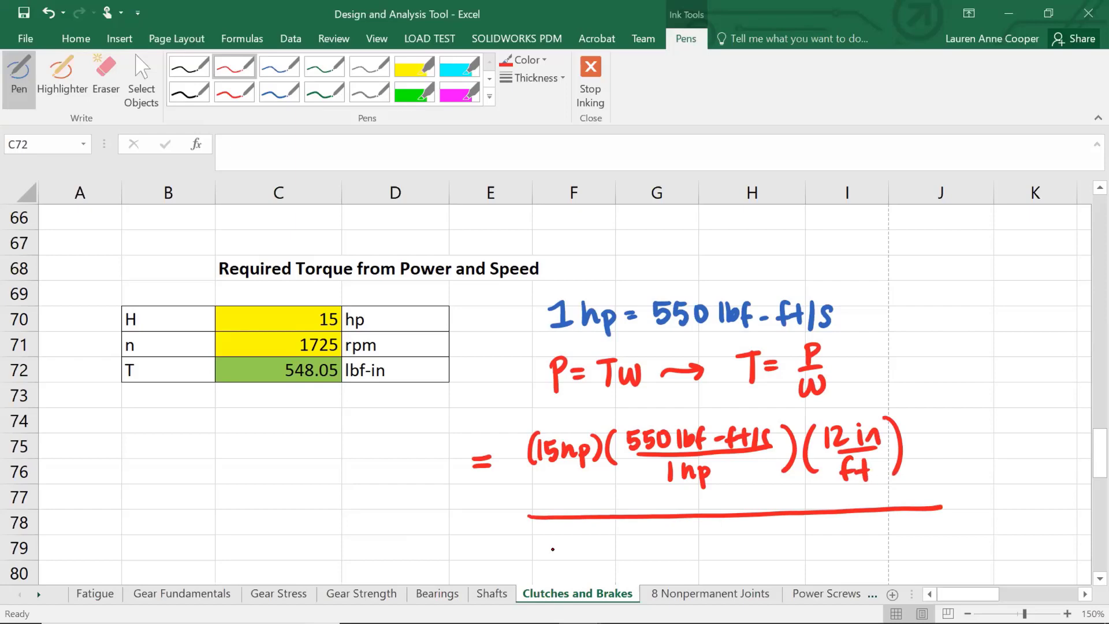
# - Write the denominator 1725 rpm × 2π rad/rev below the fraction bar
pyautogui.moveTo(547, 534)
pyautogui.mouseDown()
pyautogui.moveTo(541, 562)
pyautogui.moveTo(554, 558)
pyautogui.mouseUp()
pyautogui.moveTo(559, 538)
pyautogui.mouseDown()
pyautogui.moveTo(571, 537)
pyautogui.moveTo(566, 558)
pyautogui.mouseUp()
pyautogui.moveTo(578, 540)
pyautogui.mouseDown()
pyautogui.moveTo(591, 553)
pyautogui.moveTo(591, 537)
pyautogui.mouseUp()
pyautogui.moveTo(591, 537); pyautogui.dragTo(604, 556)
pyautogui.moveTo(612, 541)
pyautogui.mouseDown()
pyautogui.moveTo(682, 567)
pyautogui.moveTo(738, 524)
pyautogui.mouseUp()
pyautogui.moveTo(724, 529)
pyautogui.mouseDown()
pyautogui.moveTo(722, 547)
pyautogui.moveTo(735, 545)
pyautogui.mouseUp()
pyautogui.moveTo(744, 546)
pyautogui.mouseDown()
pyautogui.moveTo(761, 531)
pyautogui.moveTo(778, 543)
pyautogui.moveTo(792, 523)
pyautogui.mouseUp()
pyautogui.moveTo(707, 551)
pyautogui.mouseDown()
pyautogui.moveTo(790, 546)
pyautogui.moveTo(729, 574)
pyautogui.mouseUp()
pyautogui.moveTo(742, 564); pyautogui.dragTo(754, 567)
pyautogui.moveTo(757, 559); pyautogui.dragTo(771, 556)
# - Finish the denominator with the 1 min/60 sec factor and close its bracket
pyautogui.moveTo(804, 523); pyautogui.dragTo(804, 571)
pyautogui.moveTo(832, 522); pyautogui.dragTo(830, 569)
pyautogui.moveTo(845, 527)
pyautogui.mouseDown()
pyautogui.moveTo(851, 542)
pyautogui.moveTo(915, 529)
pyautogui.mouseUp()
pyautogui.click(901, 518)
pyautogui.moveTo(847, 549)
pyautogui.mouseDown()
pyautogui.moveTo(914, 539)
pyautogui.moveTo(854, 572)
pyautogui.moveTo(913, 556)
pyautogui.mouseUp()
pyautogui.moveTo(928, 518); pyautogui.dragTo(924, 574)
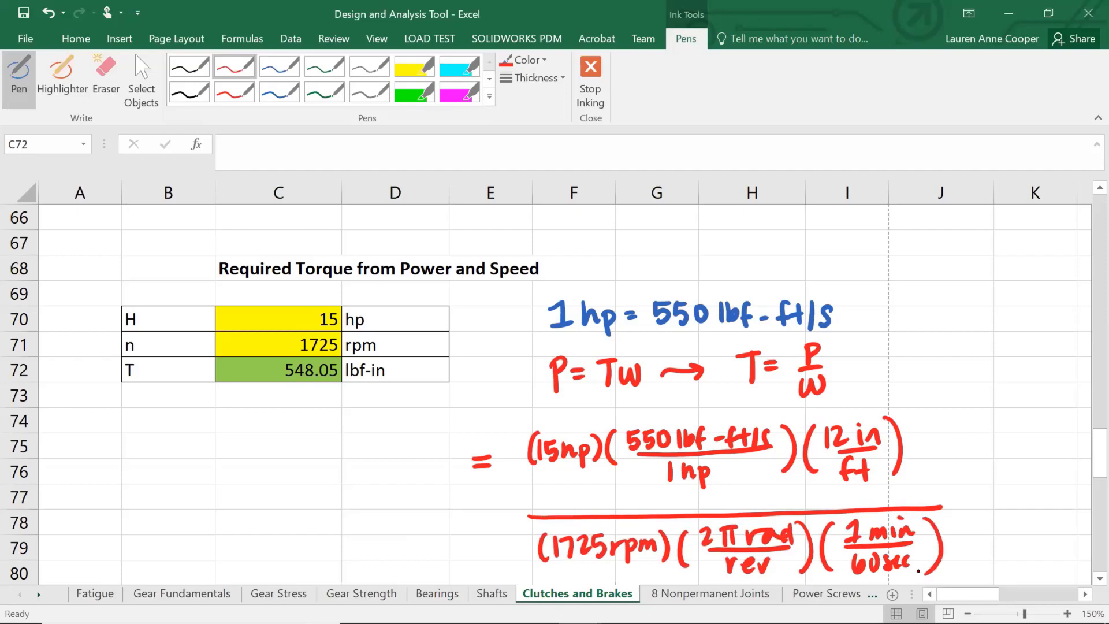
pyautogui.click(370, 63)
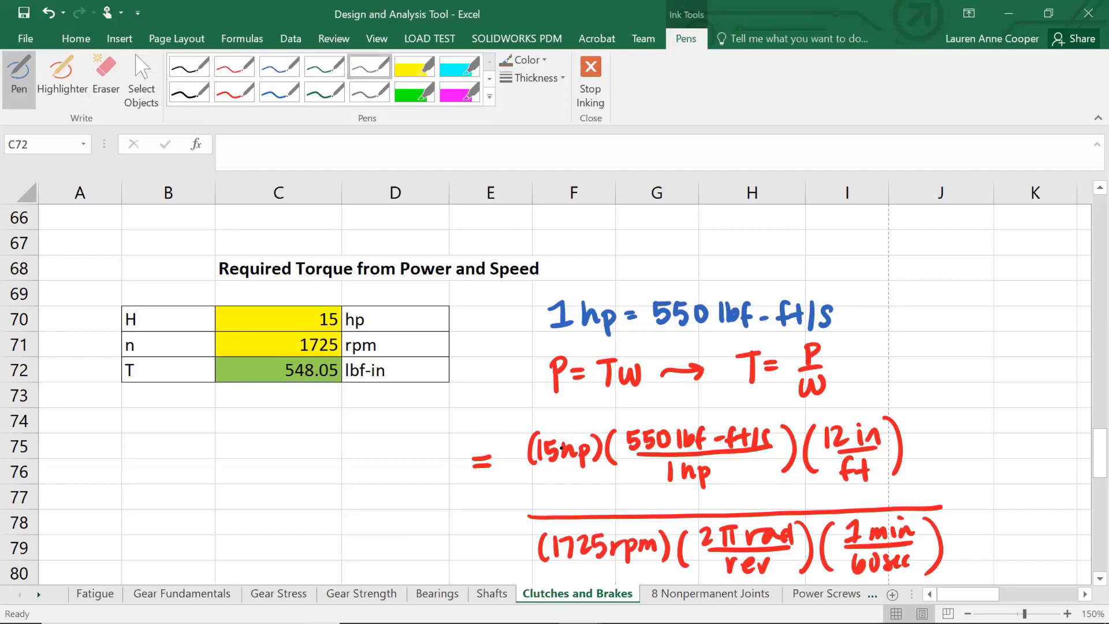
# - Strike through the cancelling hp, ft, rpm, rev and min units in grey
pyautogui.moveTo(560, 464); pyautogui.dragTo(579, 432)
pyautogui.moveTo(675, 488); pyautogui.dragTo(747, 421)
pyautogui.moveTo(840, 485); pyautogui.dragTo(875, 459)
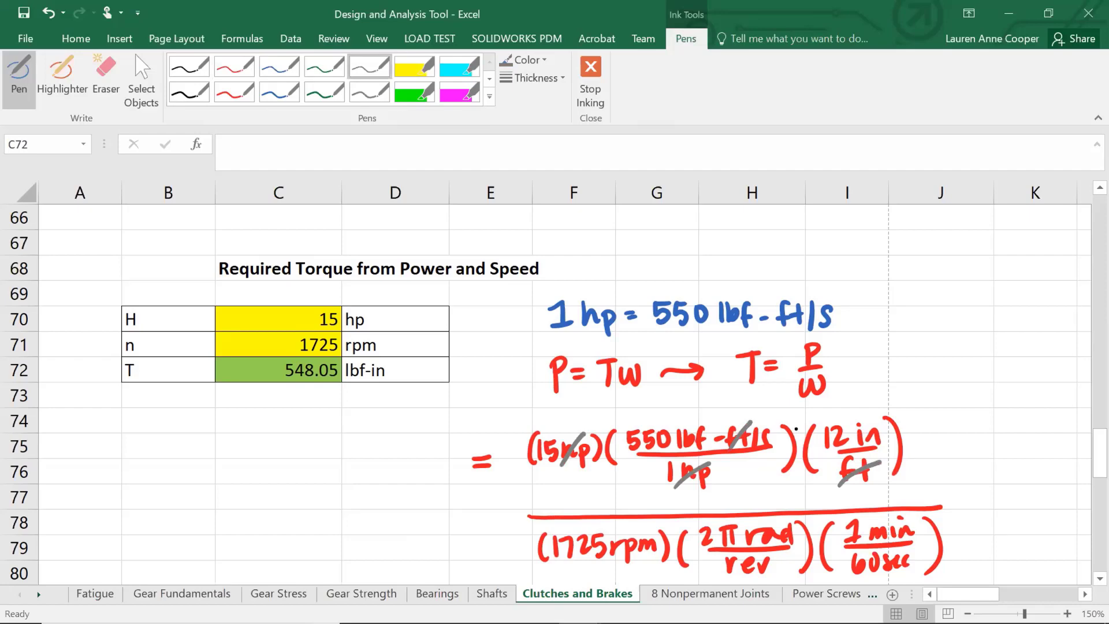
pyautogui.moveTo(607, 560); pyautogui.dragTo(622, 528)
pyautogui.moveTo(724, 575); pyautogui.dragTo(764, 556)
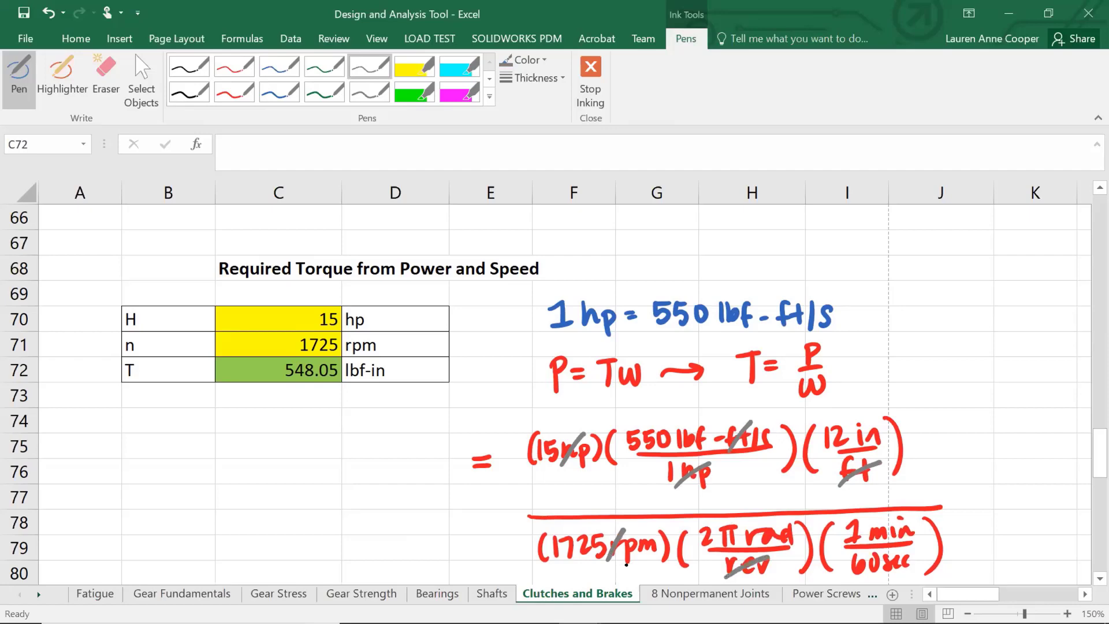
pyautogui.moveTo(627, 568); pyautogui.dragTo(653, 530)
pyautogui.moveTo(855, 542); pyautogui.dragTo(918, 514)
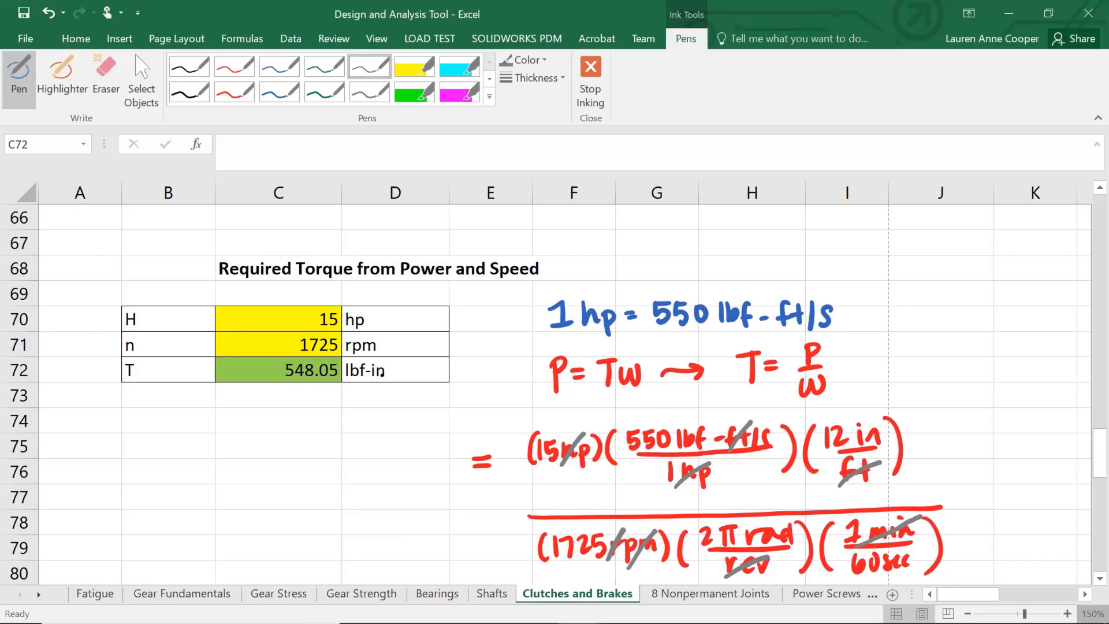
# - Write = 548.05 lbf-in in red at the end of the calculation
pyautogui.click(229, 68)
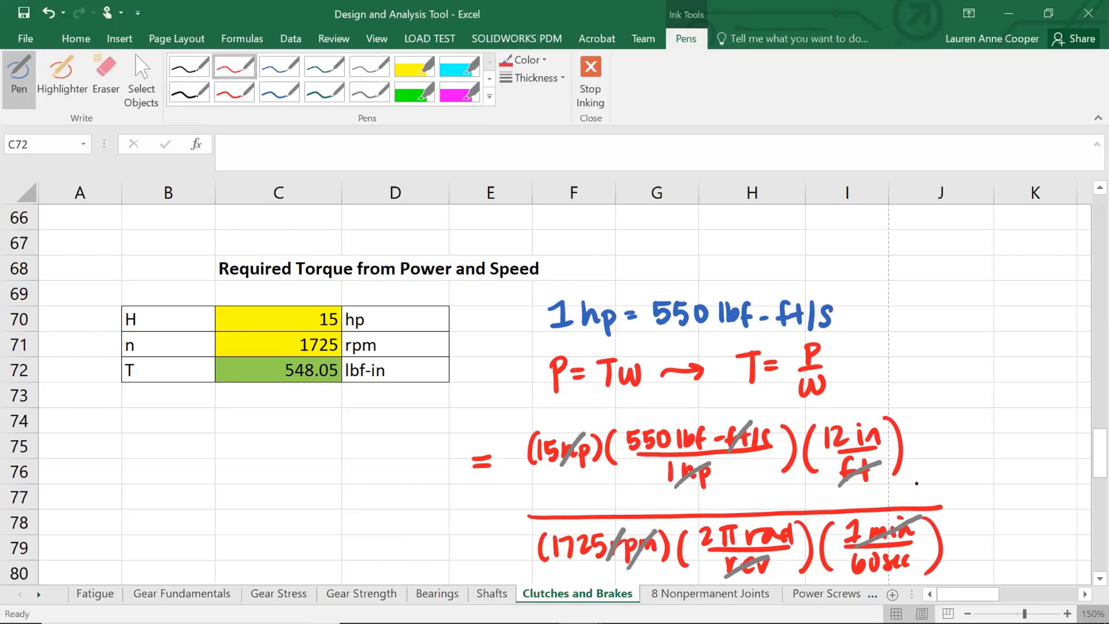
pyautogui.moveTo(918, 477); pyautogui.dragTo(931, 474)
pyautogui.moveTo(917, 484)
pyautogui.mouseDown()
pyautogui.moveTo(950, 477)
pyautogui.moveTo(947, 490)
pyautogui.mouseUp()
pyautogui.moveTo(975, 462)
pyautogui.mouseDown()
pyautogui.moveTo(970, 482)
pyautogui.moveTo(979, 478)
pyautogui.mouseUp()
pyautogui.moveTo(995, 462)
pyautogui.mouseDown()
pyautogui.moveTo(985, 487)
pyautogui.moveTo(1002, 465)
pyautogui.moveTo(1018, 466)
pyautogui.moveTo(1023, 486)
pyautogui.moveTo(1043, 460)
pyautogui.mouseUp()
pyautogui.click(1008, 488)
pyautogui.moveTo(1040, 465)
pyautogui.mouseDown()
pyautogui.moveTo(1042, 485)
pyautogui.moveTo(1056, 487)
pyautogui.mouseUp()
pyautogui.moveTo(1061, 477); pyautogui.dragTo(1086, 485)
pyautogui.click(1066, 458)
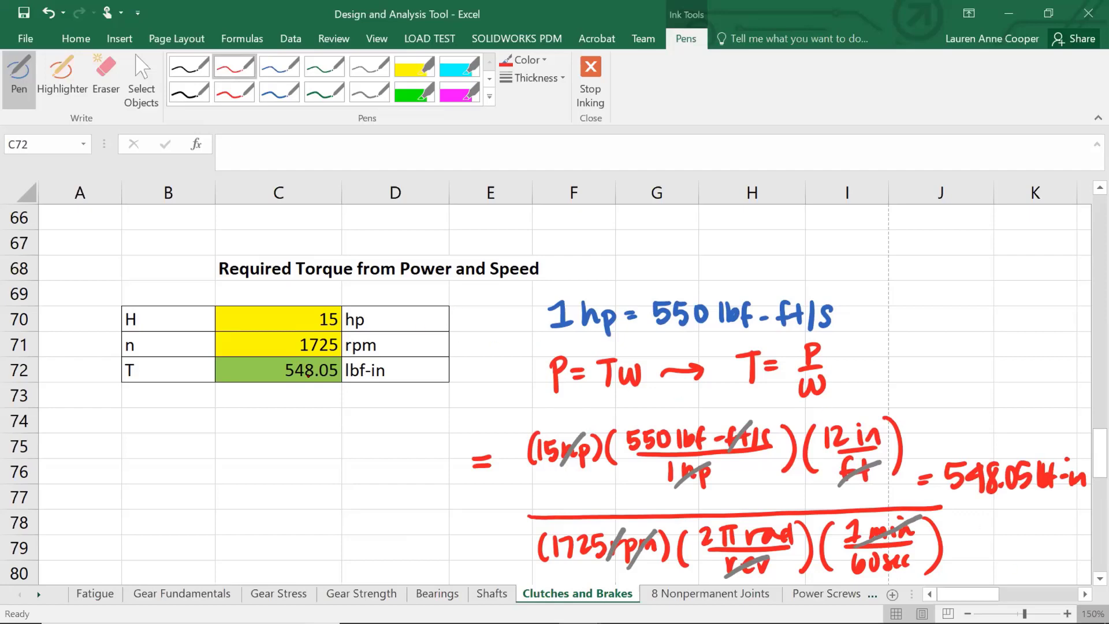
# - Leave inking, place 548.05 lbf-in in E19 beside the torque row, and switch to Word
pyautogui.press('Escape')
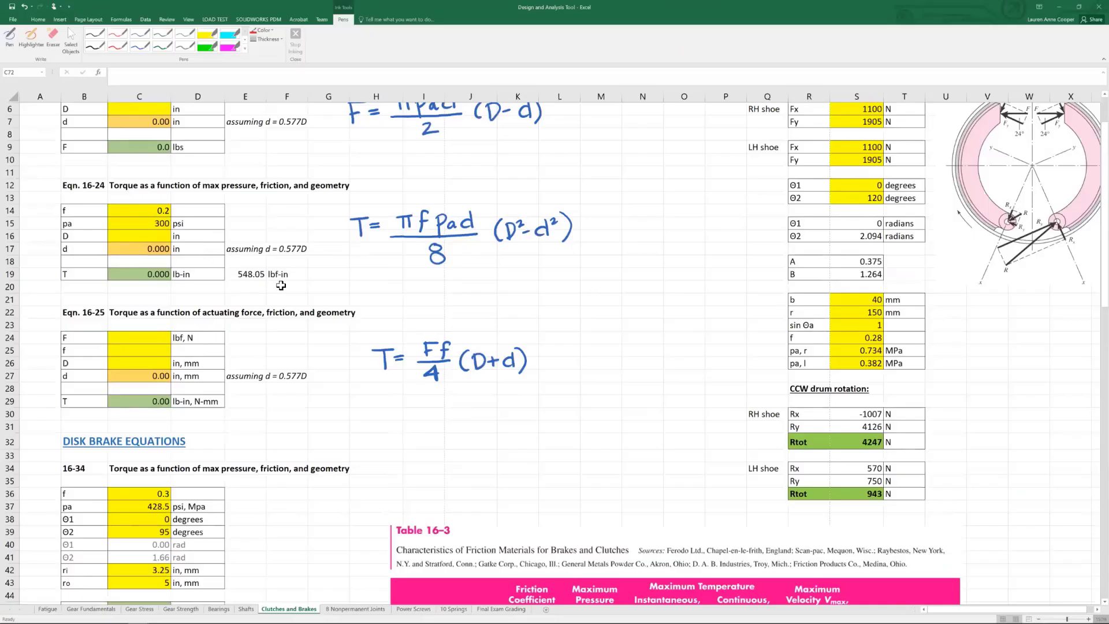
pyautogui.click(256, 276)
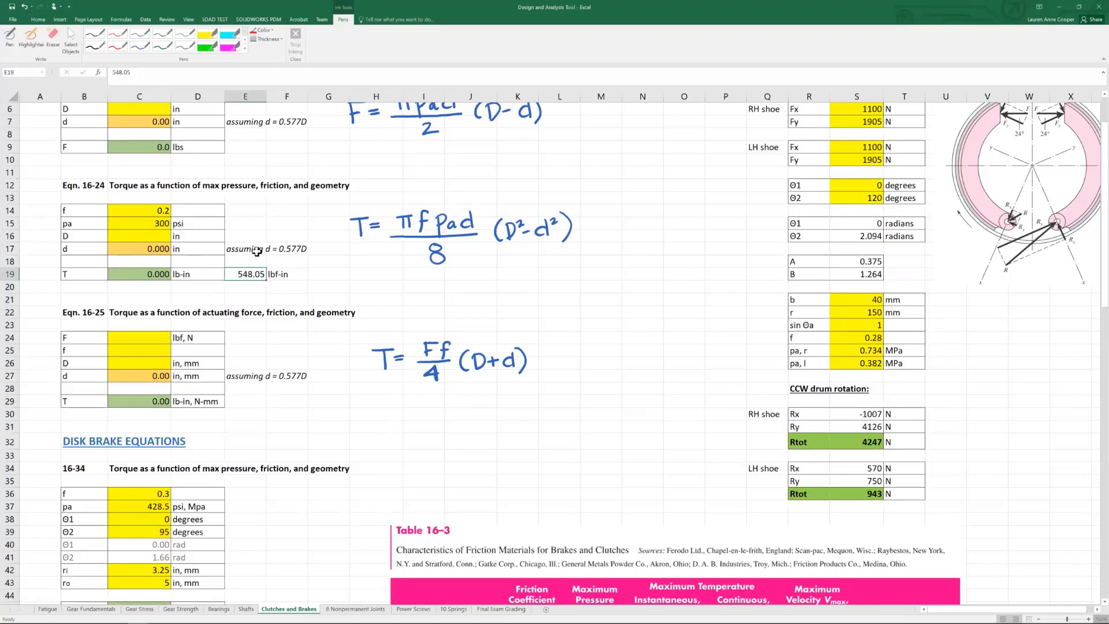
pyautogui.hotkey('alt', 'Tab')
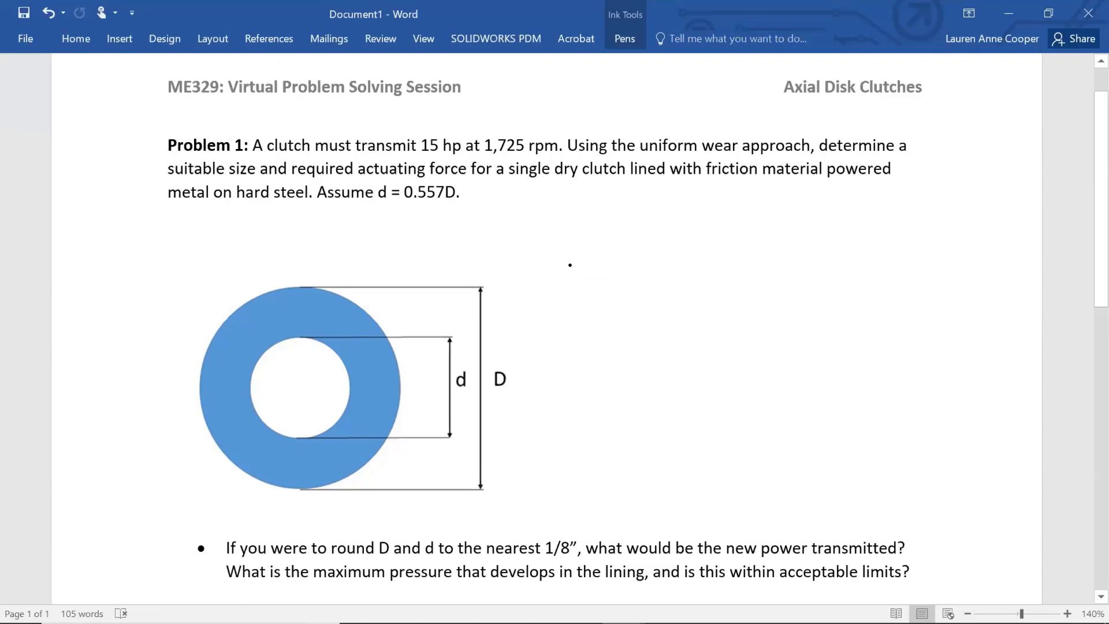
# - Handwrite Torque = Force × distance beside the clutch diagram
pyautogui.moveTo(577, 255)
pyautogui.mouseDown()
pyautogui.moveTo(603, 252)
pyautogui.moveTo(590, 279)
pyautogui.mouseUp()
pyautogui.moveTo(597, 264)
pyautogui.mouseDown()
pyautogui.moveTo(701, 269)
pyautogui.moveTo(772, 254)
pyautogui.moveTo(880, 265)
pyautogui.mouseUp()
pyautogui.moveTo(701, 291)
pyautogui.mouseDown()
pyautogui.moveTo(745, 292)
pyautogui.moveTo(727, 317)
pyautogui.moveTo(750, 312)
pyautogui.mouseUp()
# - Mark the ring centre, draw radius arrows and a circled T, underline d = 0.557D, then return to Excel
pyautogui.moveTo(307, 379)
pyautogui.mouseDown()
pyautogui.moveTo(305, 396)
pyautogui.moveTo(298, 385)
pyautogui.moveTo(346, 341)
pyautogui.mouseUp()
pyautogui.moveTo(304, 386)
pyautogui.mouseDown()
pyautogui.moveTo(262, 321)
pyautogui.moveTo(272, 327)
pyautogui.moveTo(283, 463)
pyautogui.moveTo(259, 514)
pyautogui.mouseUp()
pyautogui.moveTo(271, 472)
pyautogui.mouseDown()
pyautogui.moveTo(233, 511)
pyautogui.moveTo(264, 469)
pyautogui.mouseUp()
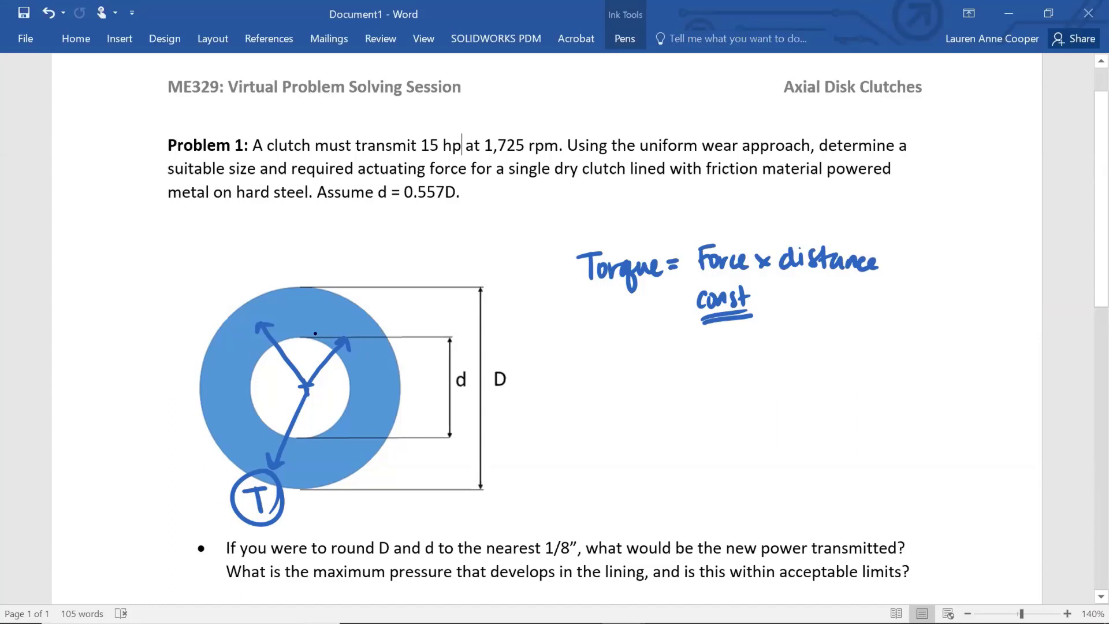
pyautogui.moveTo(404, 209)
pyautogui.mouseDown()
pyautogui.moveTo(455, 208)
pyautogui.moveTo(376, 215)
pyautogui.mouseUp()
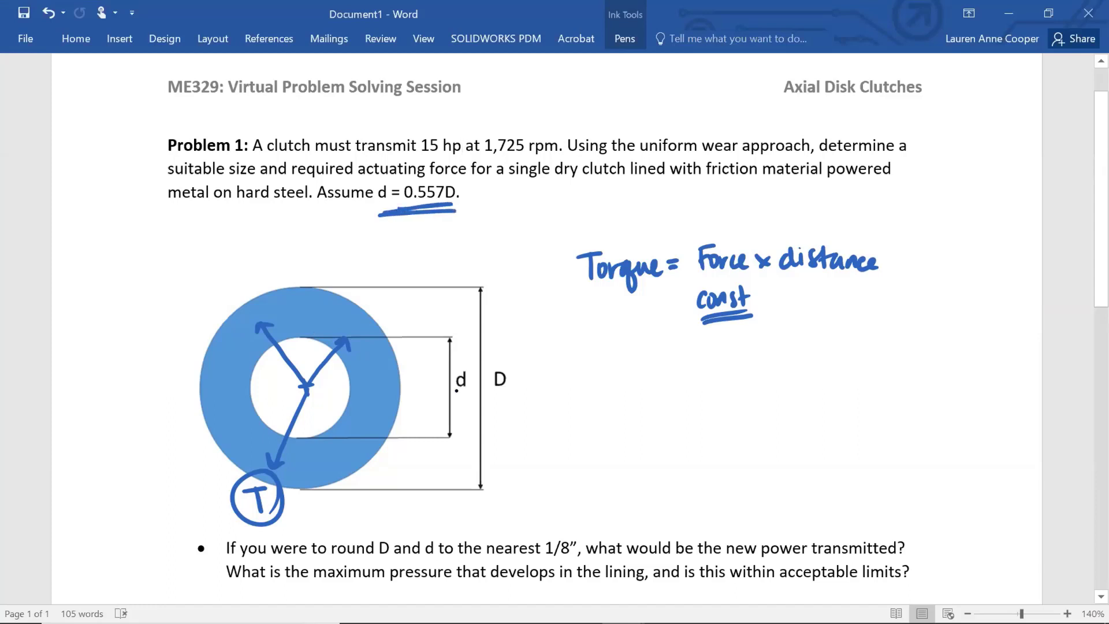
pyautogui.moveTo(280, 382)
pyautogui.mouseDown()
pyautogui.moveTo(305, 368)
pyautogui.moveTo(325, 381)
pyautogui.moveTo(317, 404)
pyautogui.moveTo(294, 407)
pyautogui.moveTo(279, 380)
pyautogui.moveTo(314, 391)
pyautogui.moveTo(296, 385)
pyautogui.moveTo(317, 382)
pyautogui.mouseUp()
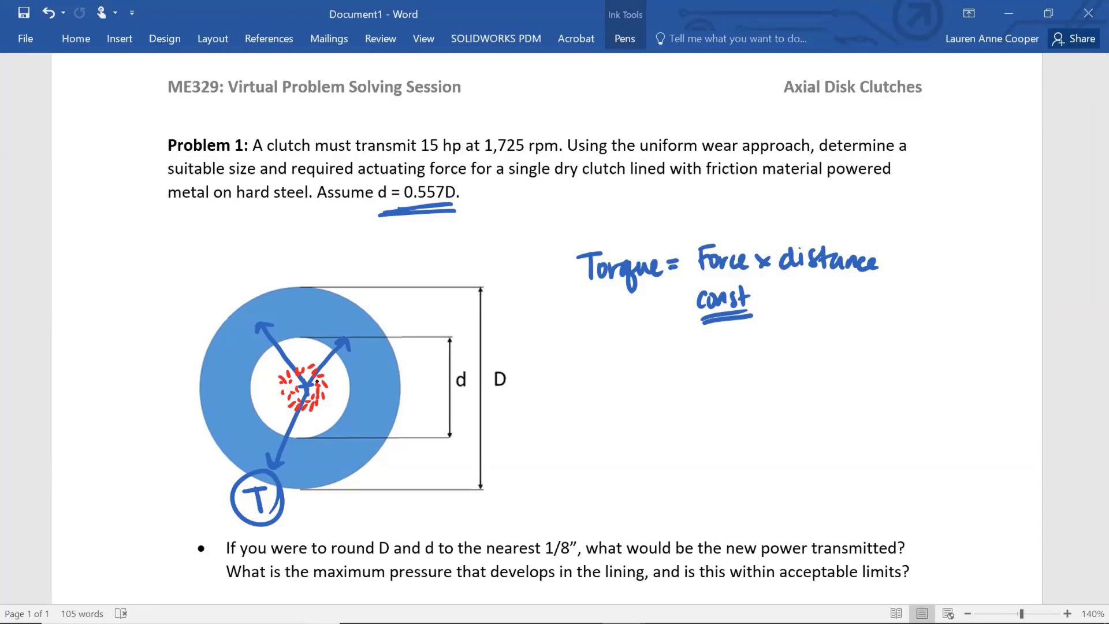
pyautogui.hotkey('alt', 'Tab')
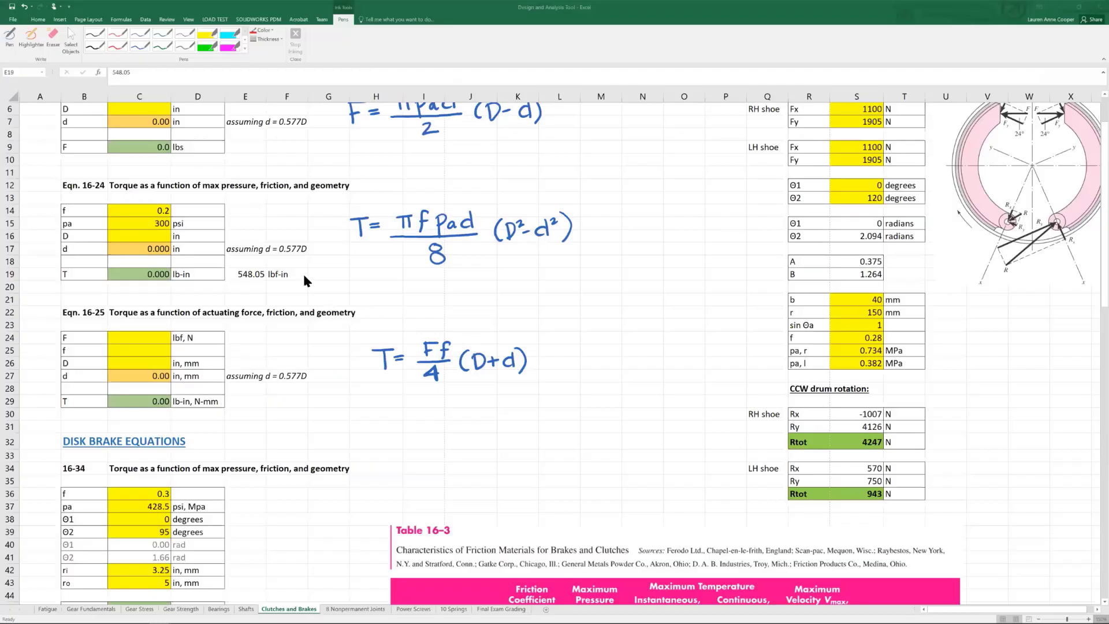
# - Enter a trial diameter D = 1 in C16 of the Eqn. 16-24 block
pyautogui.scroll(2, 240, 257)
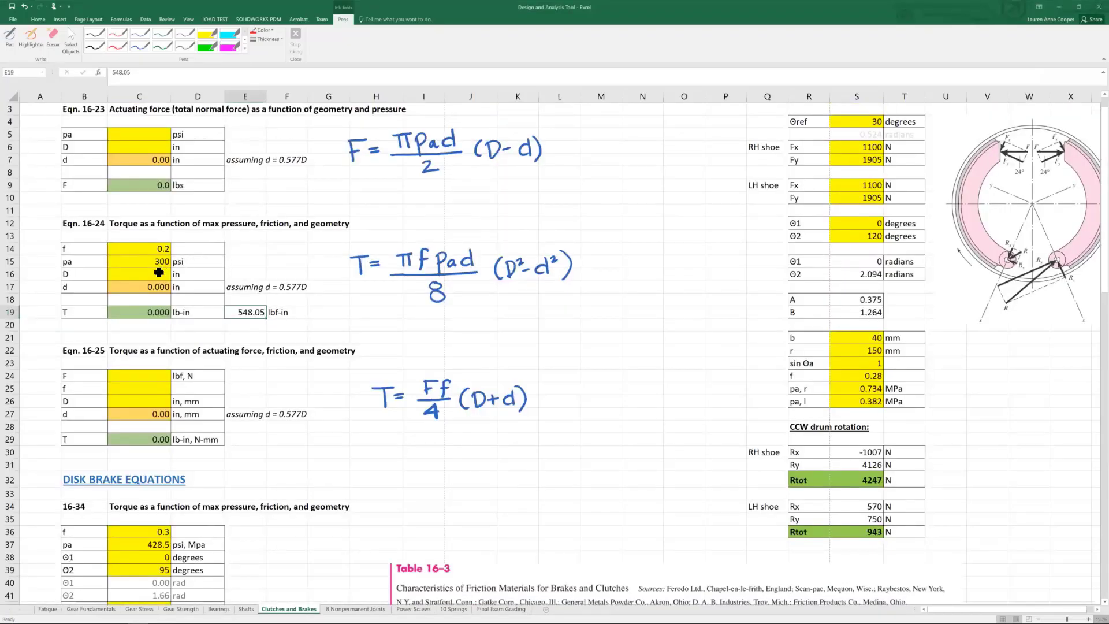
pyautogui.click(159, 272)
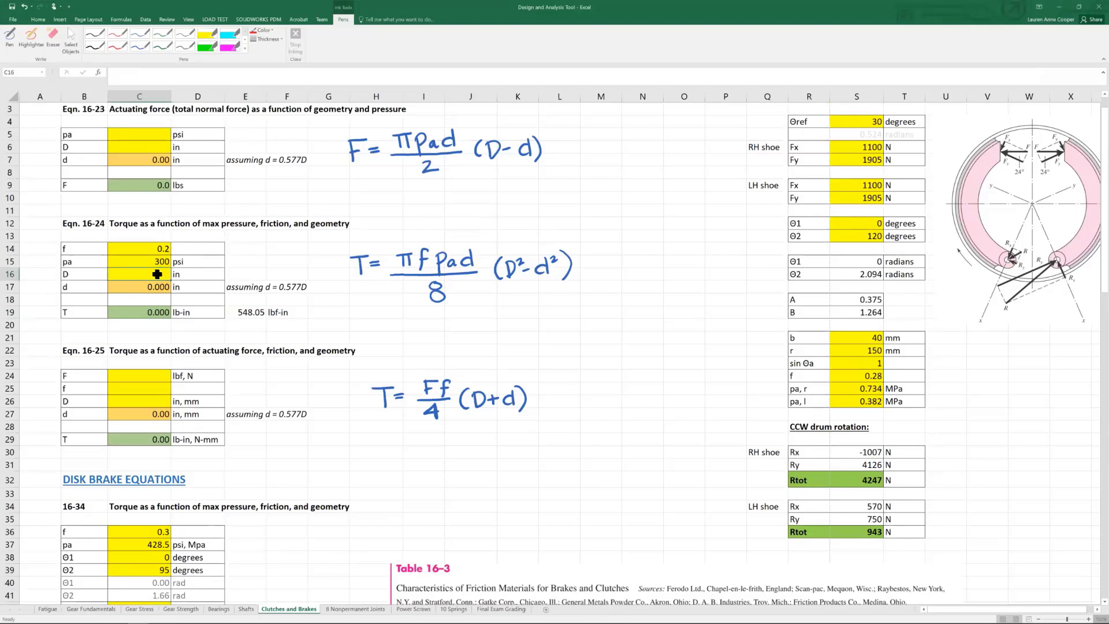
pyautogui.write('1')
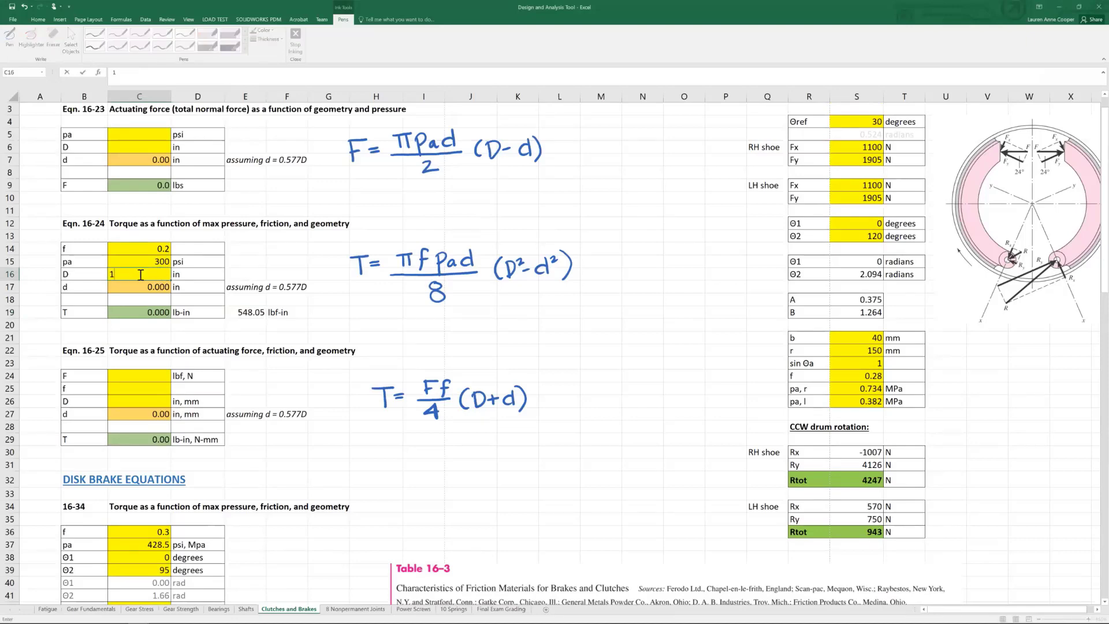
pyautogui.press('Return')
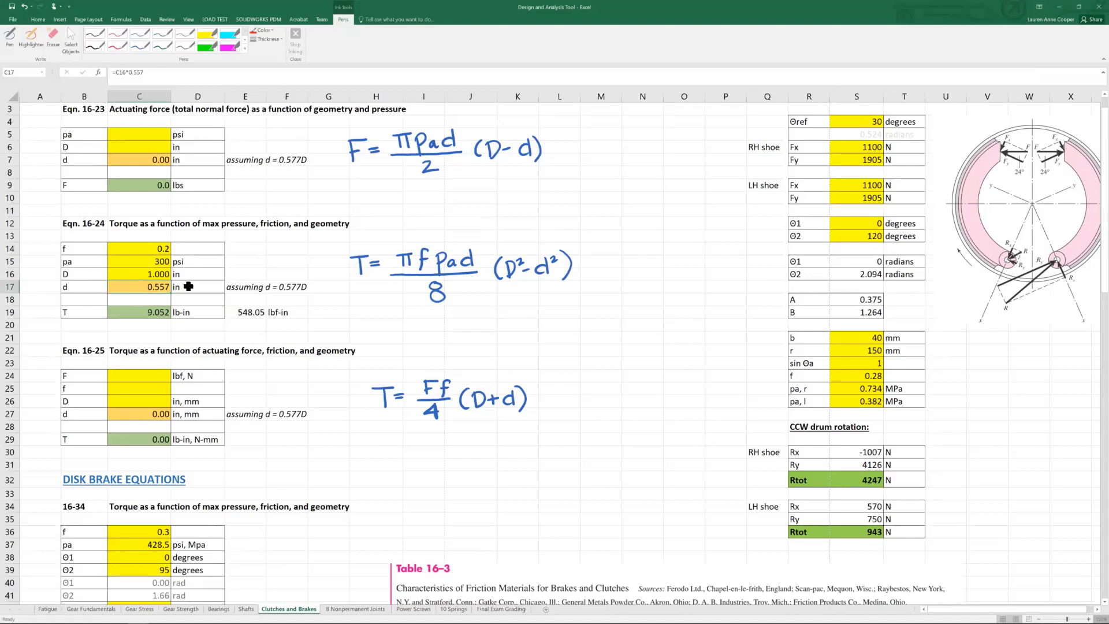
# - Check the D input of the lower torque table, then scroll back up
pyautogui.scroll(-16, 188, 286)
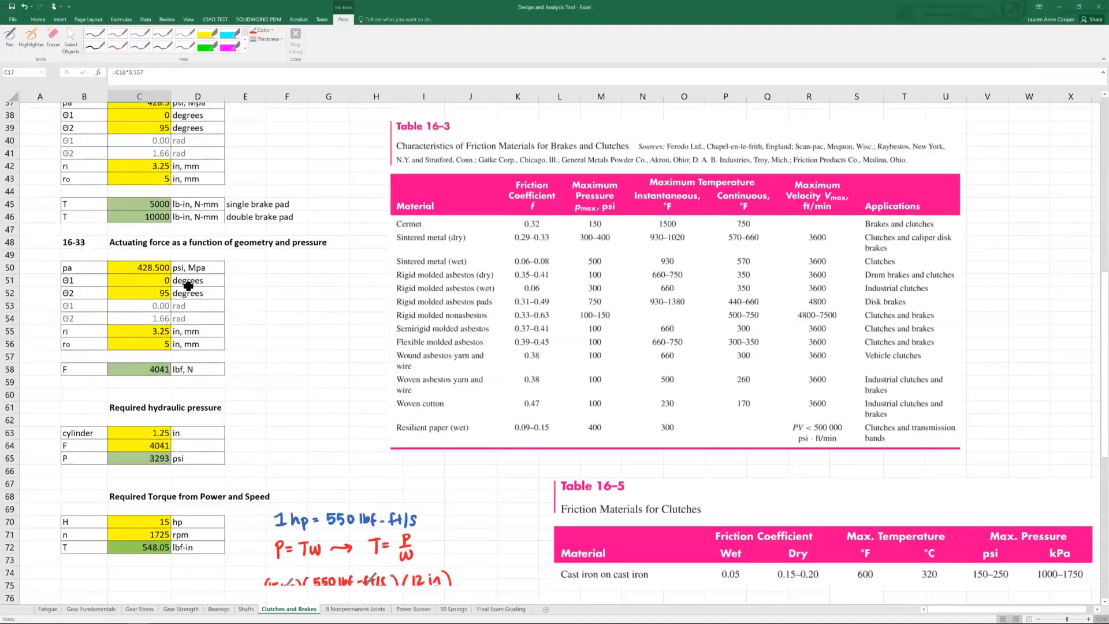
pyautogui.scroll(-5, 188, 287)
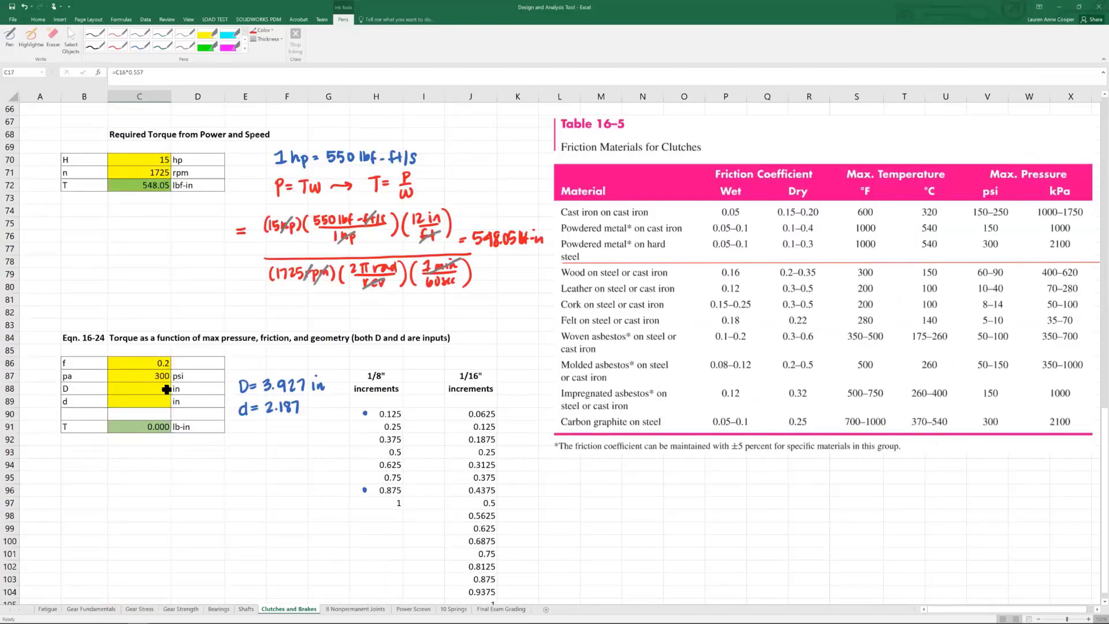
pyautogui.click(140, 388)
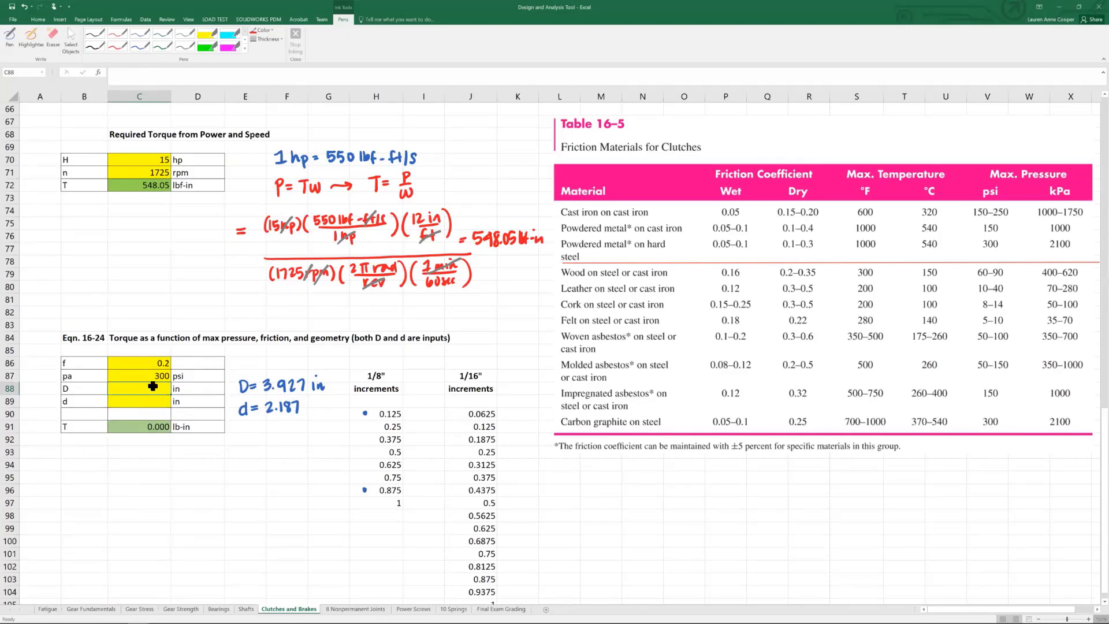
pyautogui.scroll(13, 152, 386)
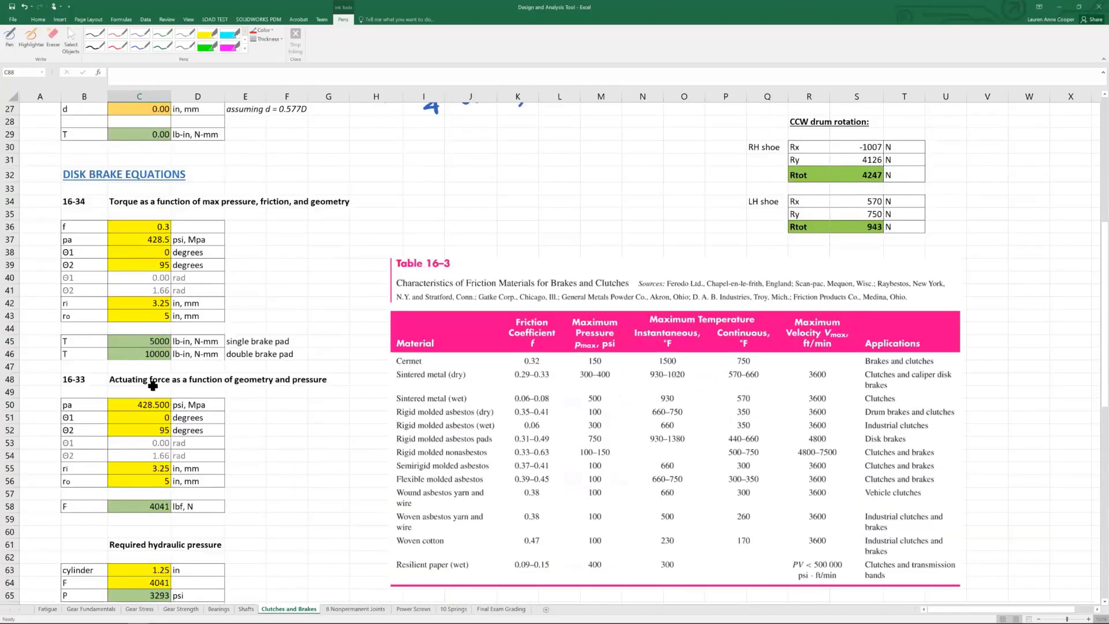
pyautogui.scroll(6, 153, 385)
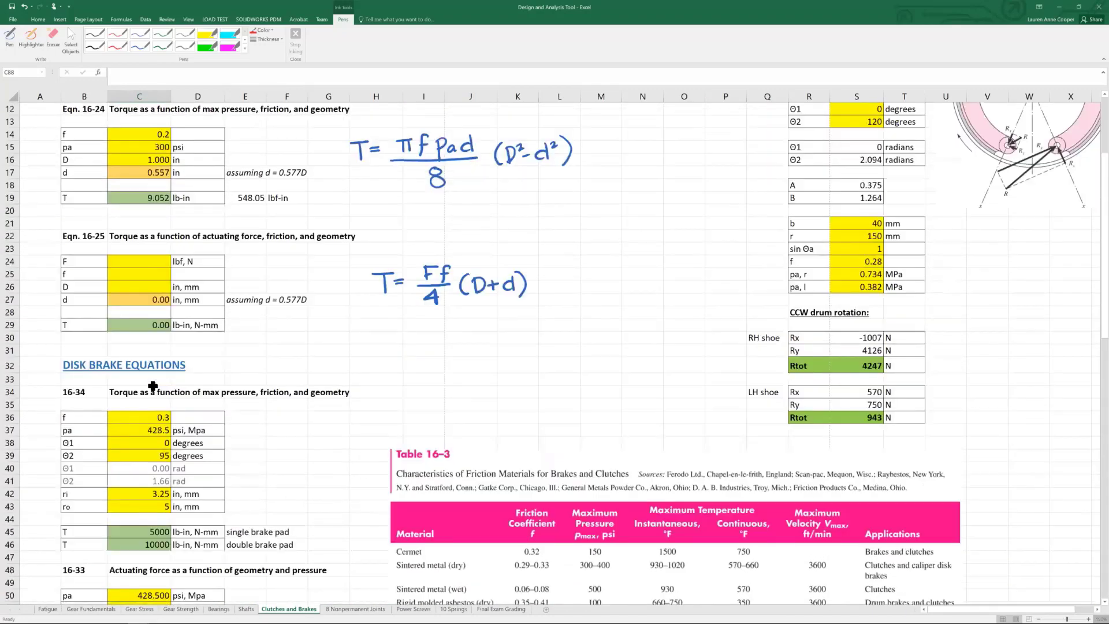
pyautogui.scroll(1, 153, 386)
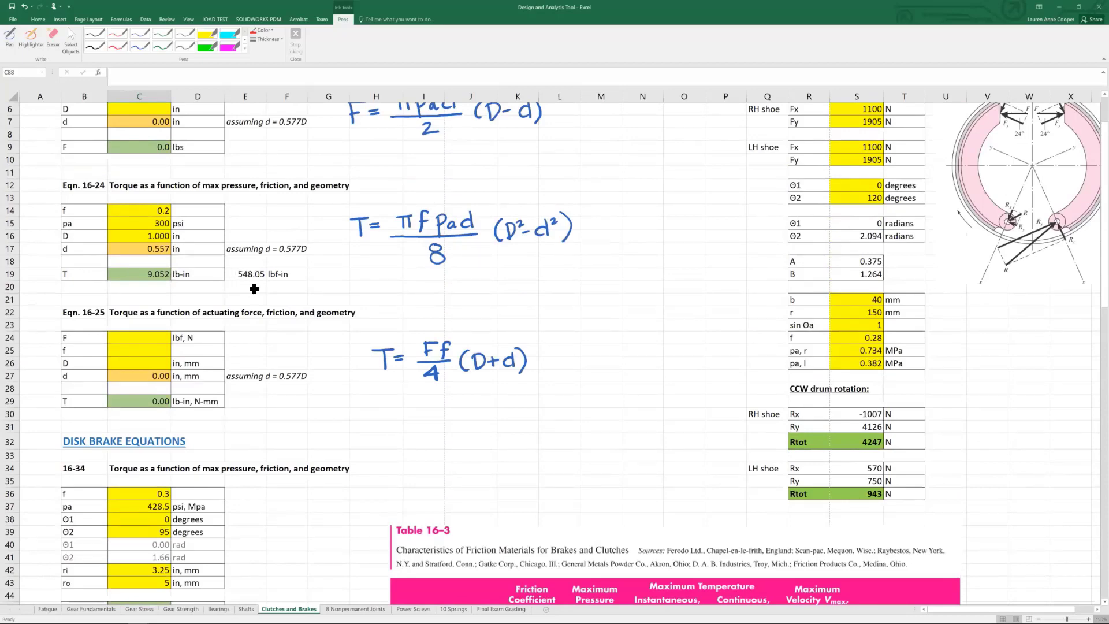
# - Goal Seek torque C19 to 548.05 by changing C16, giving D = 3.927 in, d = 2.187 in
pyautogui.click(146, 19)
pyautogui.click(518, 50)
pyautogui.click(527, 77)
pyautogui.scroll(13, 473, 292)
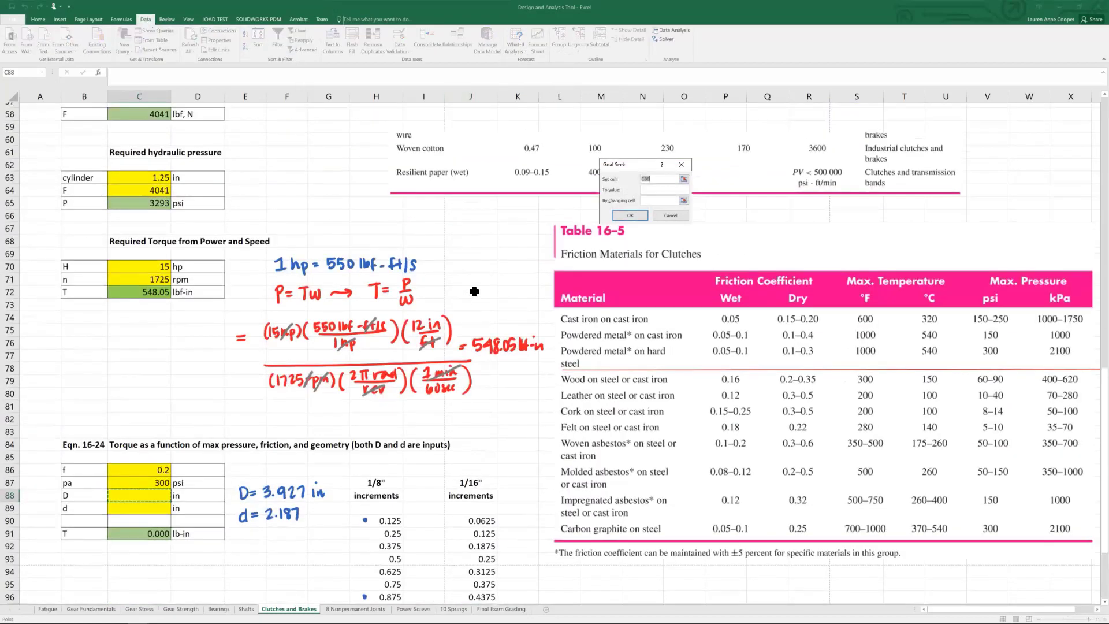
pyautogui.scroll(8, 474, 292)
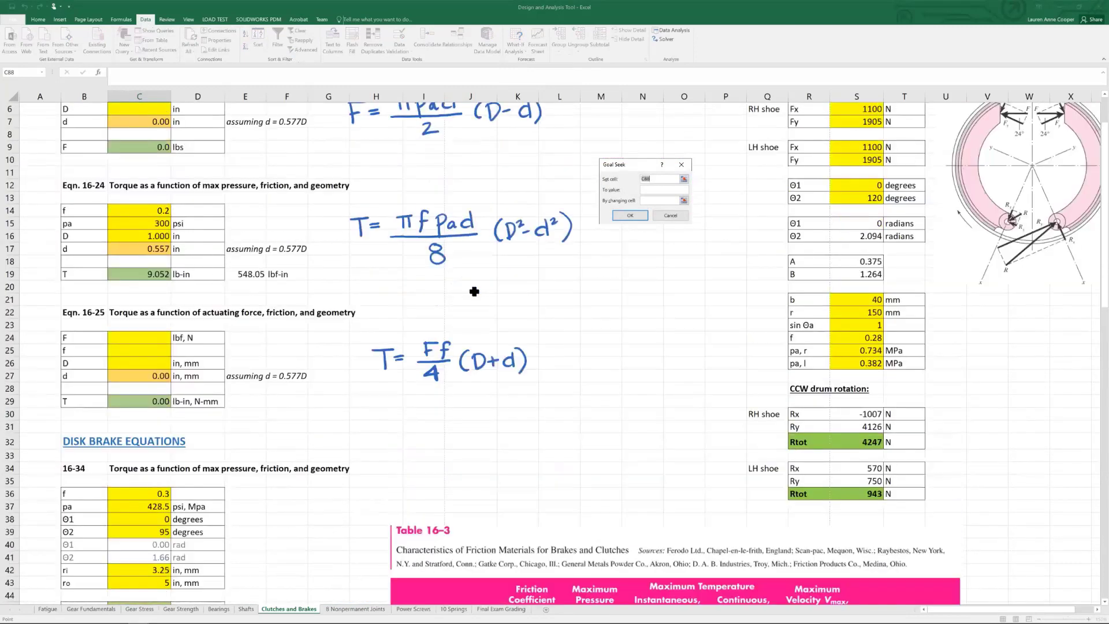
pyautogui.click(157, 274)
pyautogui.click(654, 192)
pyautogui.write('548.05')
pyautogui.click(163, 235)
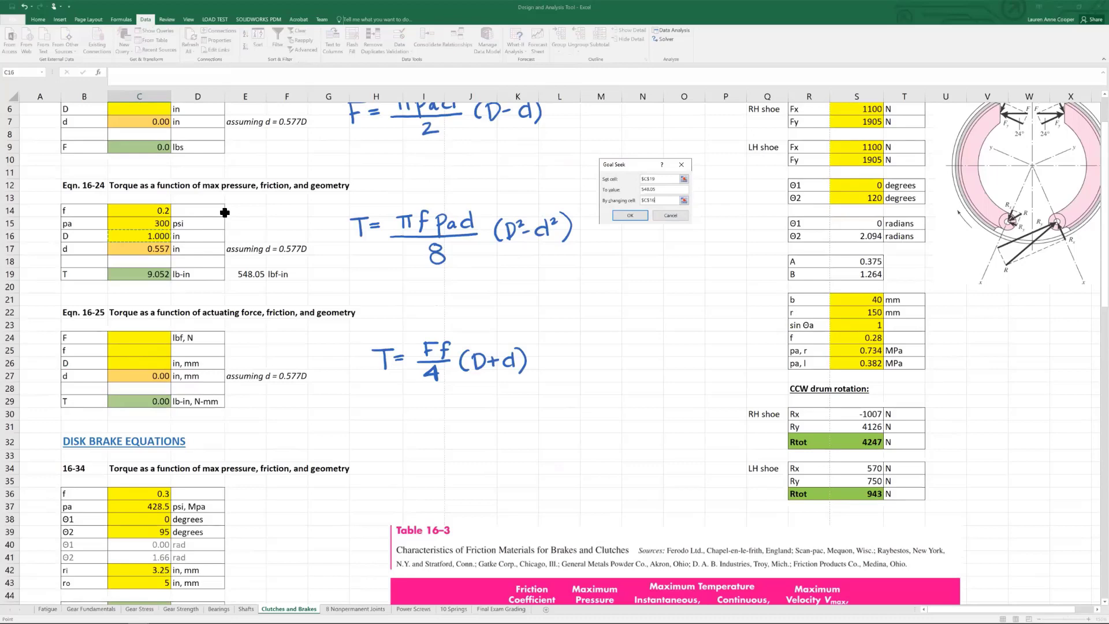
pyautogui.click(625, 214)
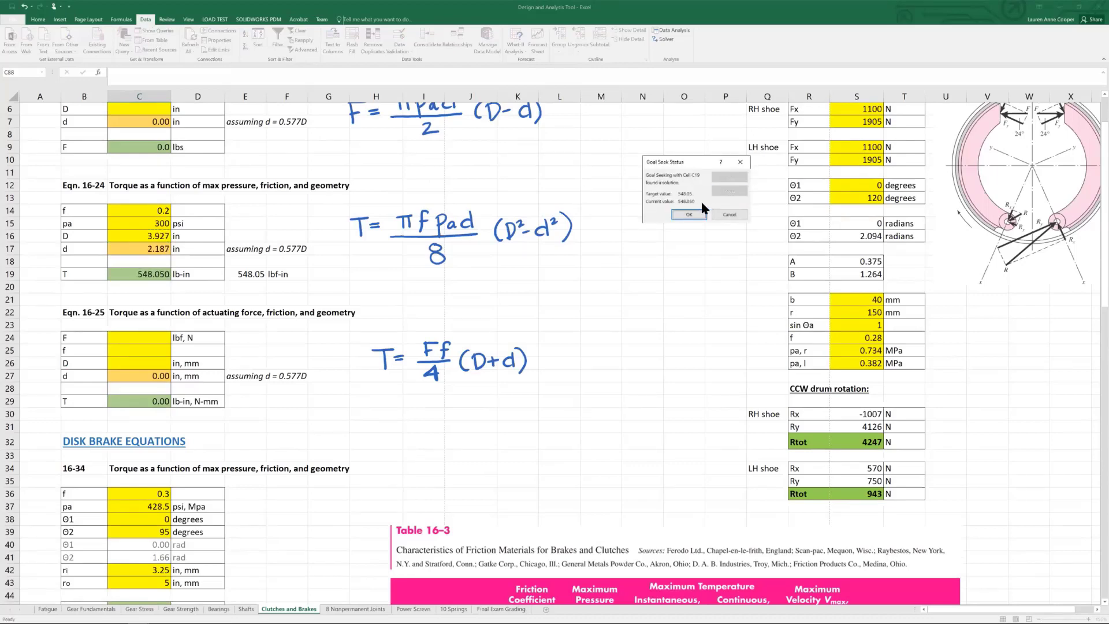
pyautogui.click(696, 212)
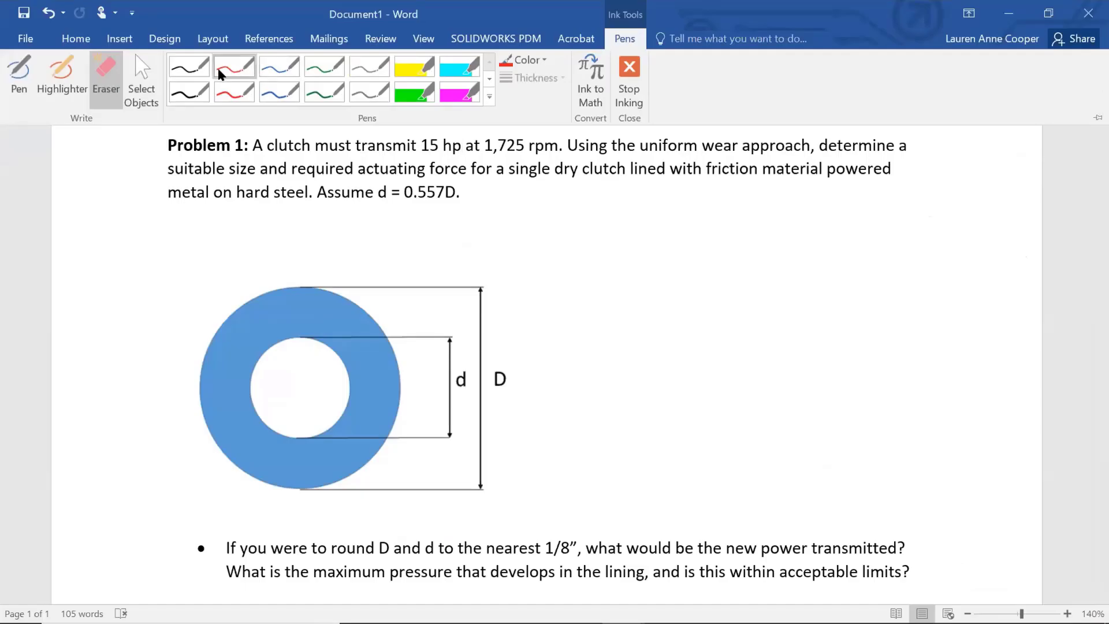
# - In black ink, handwrite D = 3.927" to the right of the ring diagram
pyautogui.click(189, 67)
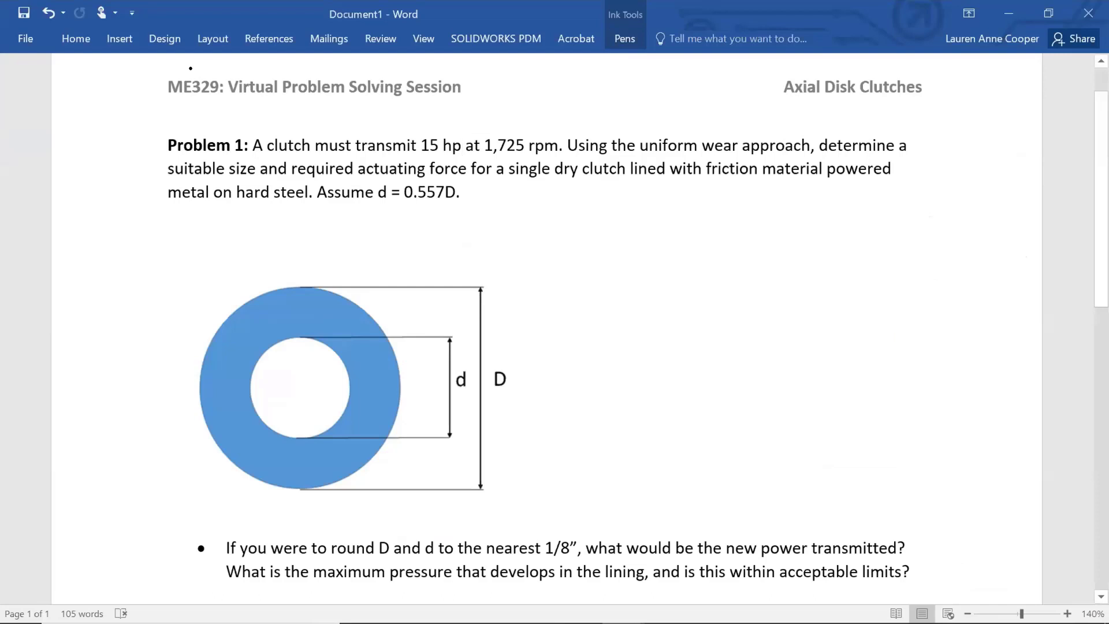
pyautogui.moveTo(603, 299)
pyautogui.mouseDown()
pyautogui.moveTo(602, 287)
pyautogui.moveTo(605, 315)
pyautogui.moveTo(630, 296)
pyautogui.mouseUp()
pyautogui.moveTo(615, 305)
pyautogui.mouseDown()
pyautogui.moveTo(647, 290)
pyautogui.moveTo(644, 307)
pyautogui.moveTo(673, 294)
pyautogui.moveTo(684, 306)
pyautogui.mouseUp()
pyautogui.click(661, 303)
pyautogui.moveTo(689, 285); pyautogui.dragTo(705, 306)
pyautogui.moveTo(705, 287)
pyautogui.mouseDown()
pyautogui.moveTo(716, 308)
pyautogui.moveTo(742, 291)
pyautogui.mouseUp()
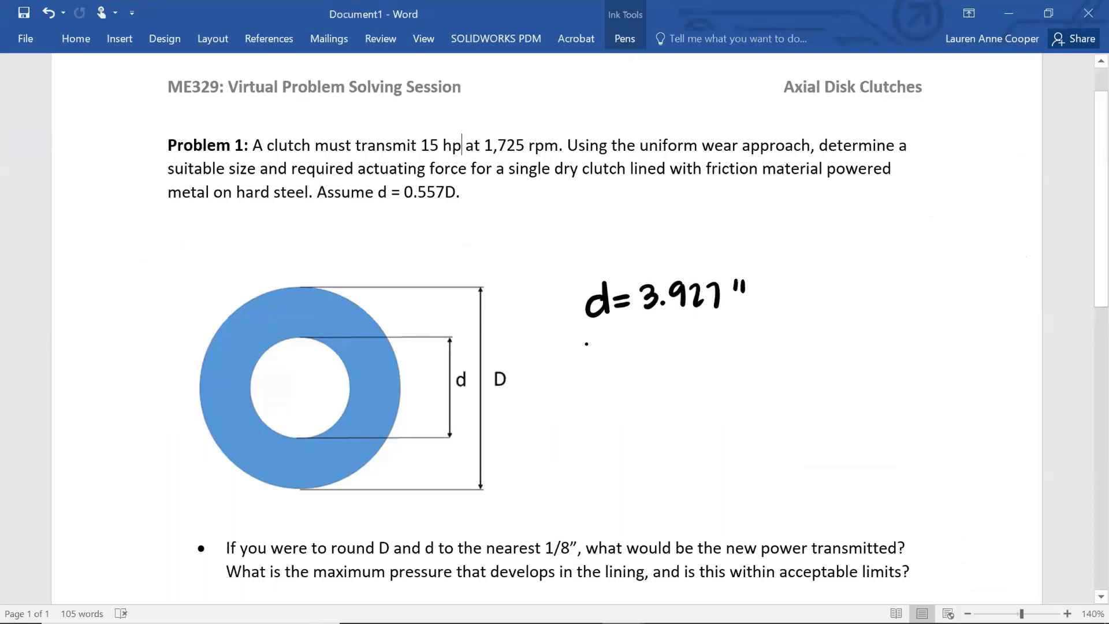
pyautogui.moveTo(586, 289)
pyautogui.mouseDown()
pyautogui.moveTo(609, 314)
pyautogui.moveTo(600, 289)
pyautogui.moveTo(590, 312)
pyautogui.mouseUp()
pyautogui.moveTo(603, 345)
pyautogui.mouseDown()
pyautogui.moveTo(594, 348)
pyautogui.moveTo(601, 365)
pyautogui.mouseUp()
# - Write d = 2.187" on the line below
pyautogui.moveTo(602, 337)
pyautogui.mouseDown()
pyautogui.moveTo(604, 366)
pyautogui.moveTo(626, 349)
pyautogui.mouseUp()
pyautogui.moveTo(614, 355)
pyautogui.mouseDown()
pyautogui.moveTo(650, 346)
pyautogui.moveTo(672, 358)
pyautogui.mouseUp()
pyautogui.click(661, 355)
pyautogui.moveTo(693, 335)
pyautogui.mouseDown()
pyautogui.moveTo(686, 347)
pyautogui.moveTo(693, 335)
pyautogui.mouseUp()
pyautogui.moveTo(699, 337)
pyautogui.mouseDown()
pyautogui.moveTo(710, 359)
pyautogui.moveTo(729, 340)
pyautogui.mouseUp()
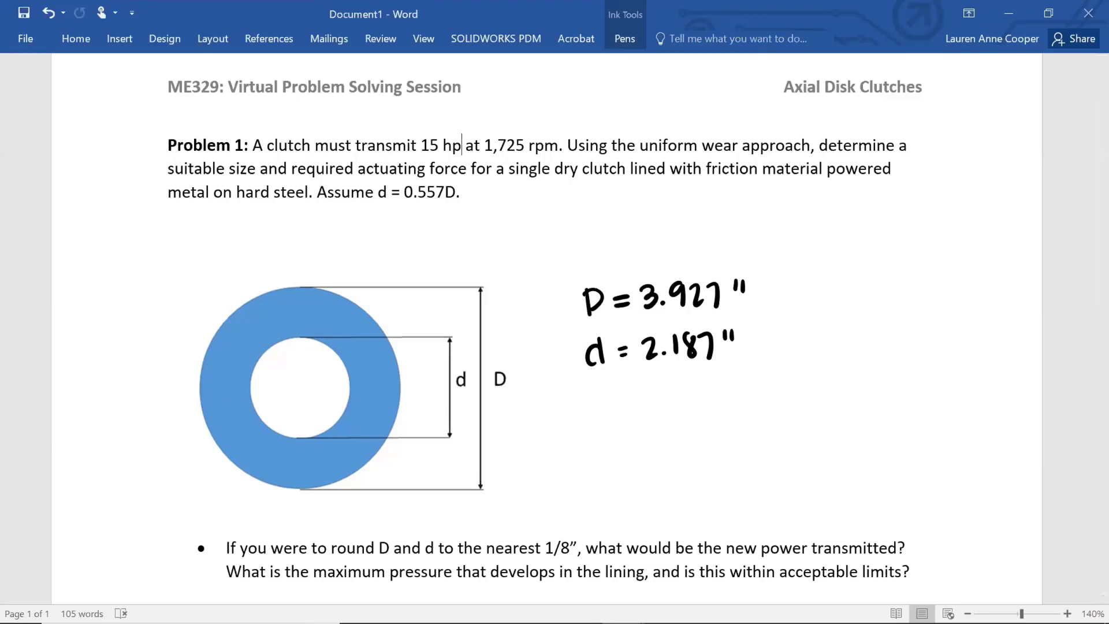
pyautogui.hotkey('alt', 'Tab')
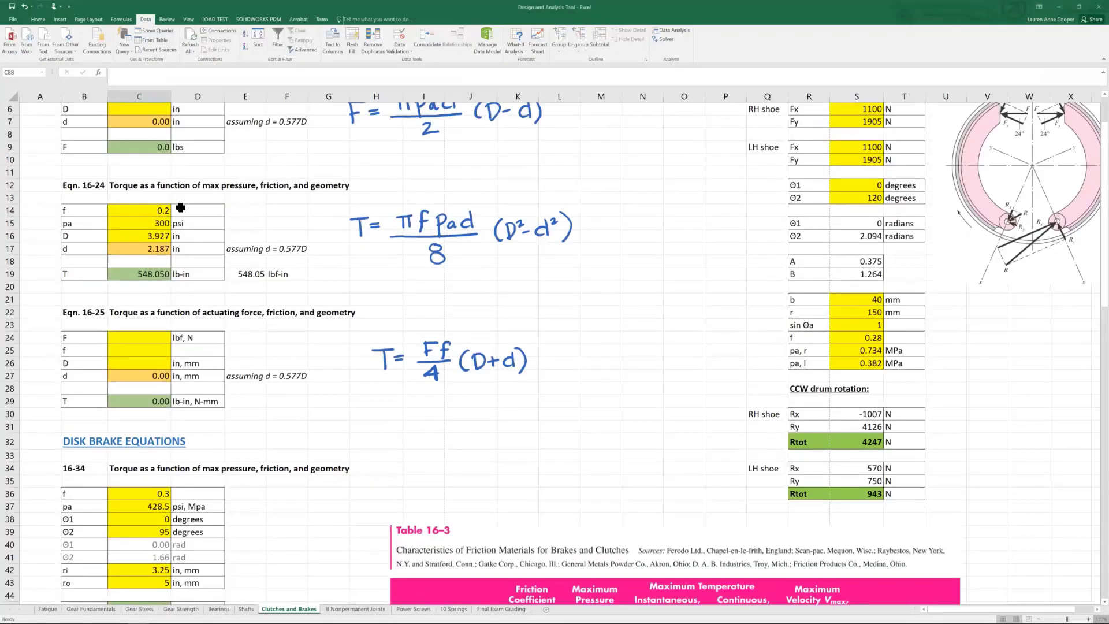
pyautogui.click(142, 249)
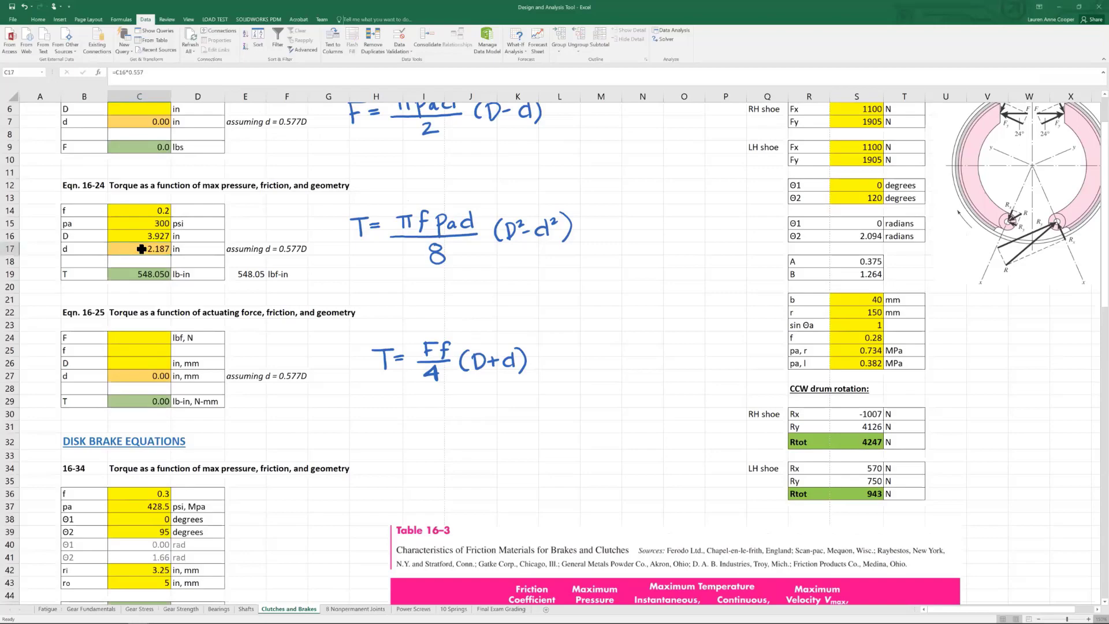
pyautogui.scroll(-9, 142, 249)
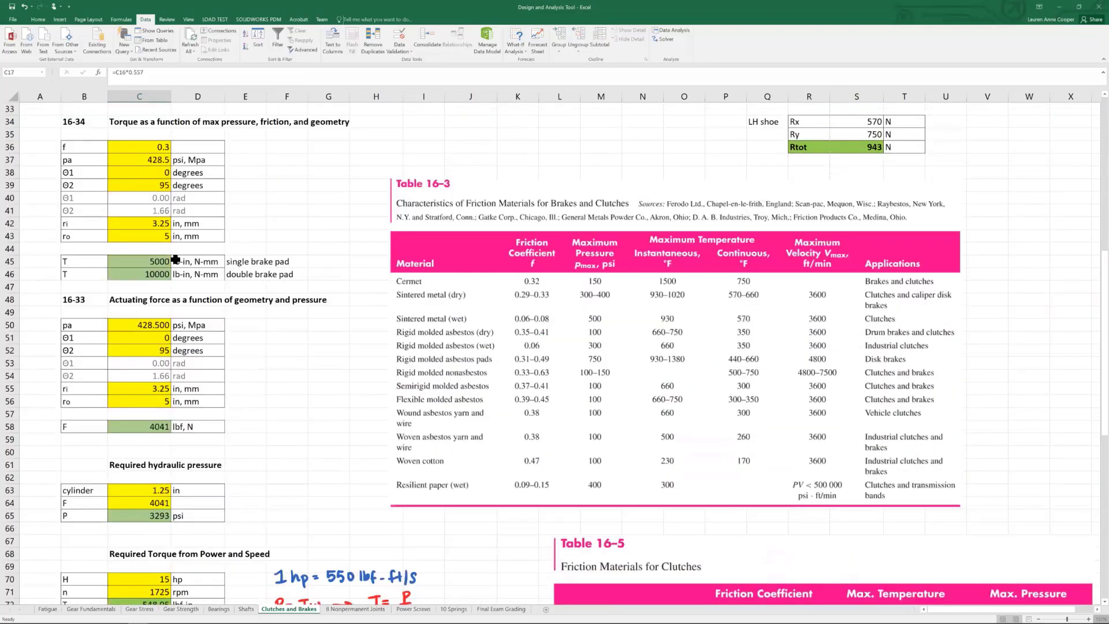
pyautogui.scroll(-12, 176, 260)
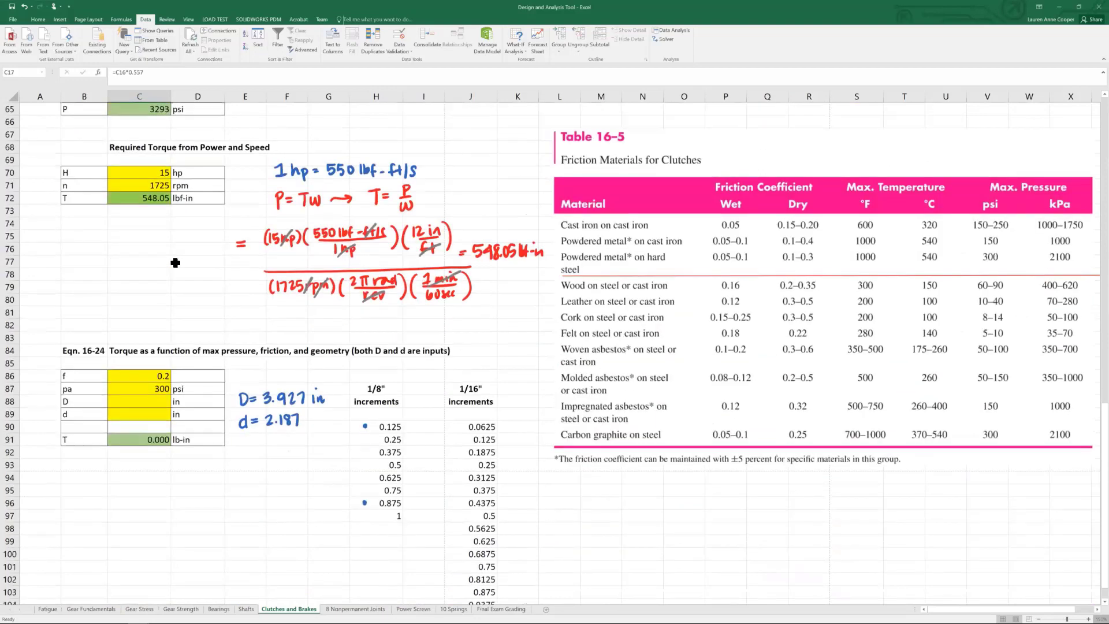
pyautogui.click(150, 327)
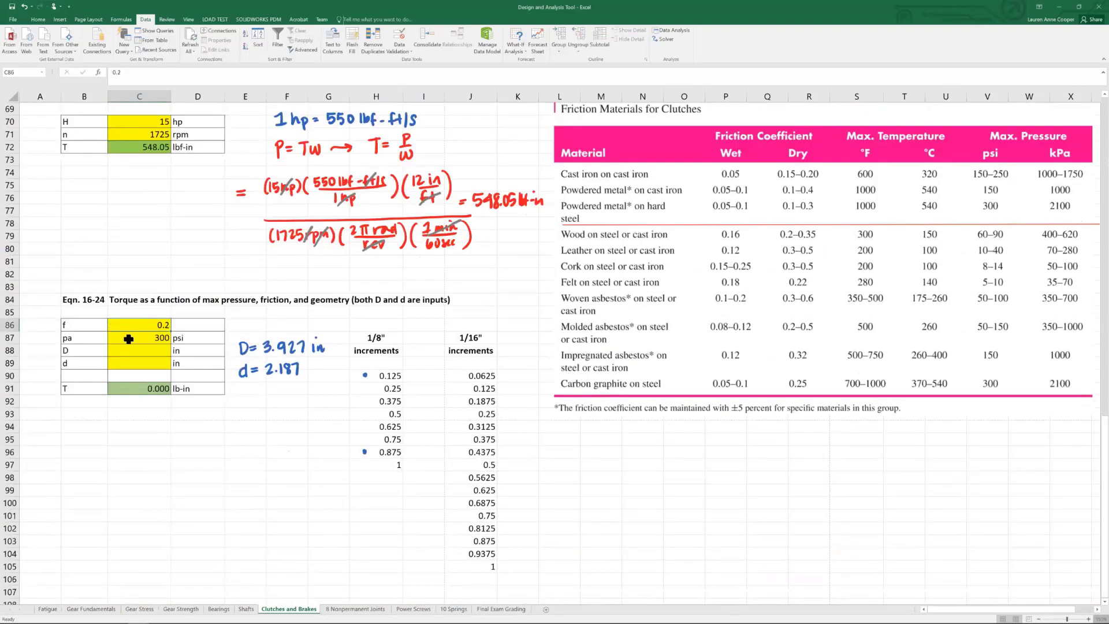
pyautogui.click(128, 339)
pyautogui.click(130, 349)
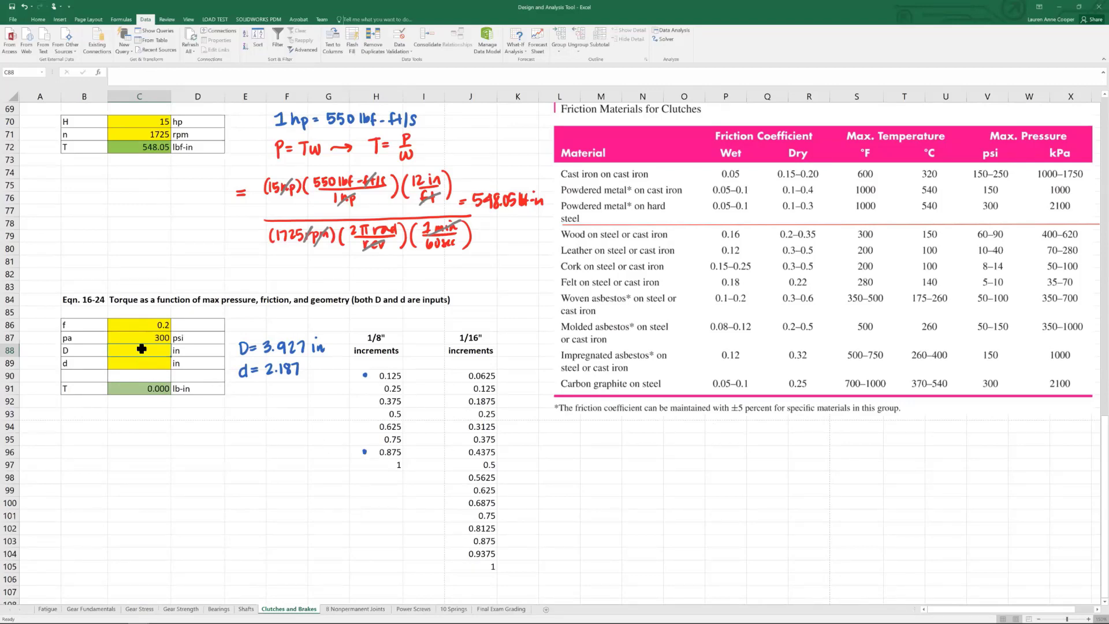
# - Enter 3.875 in C88 and 2.125 in C89, then check the torque formula result in C91
pyautogui.write('3.875')
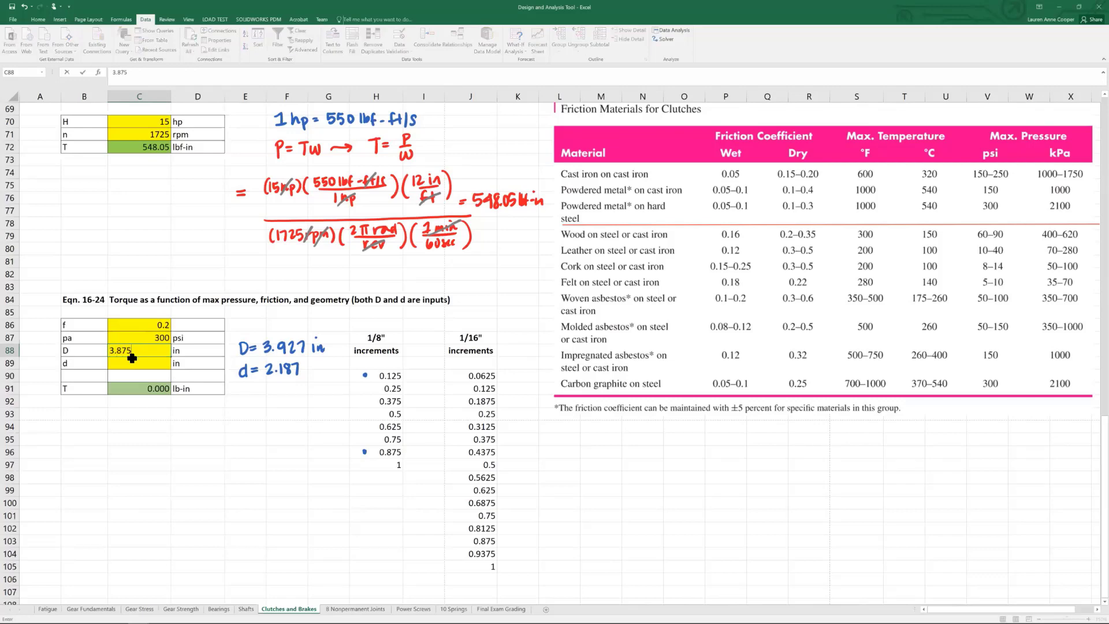
pyautogui.press('Return')
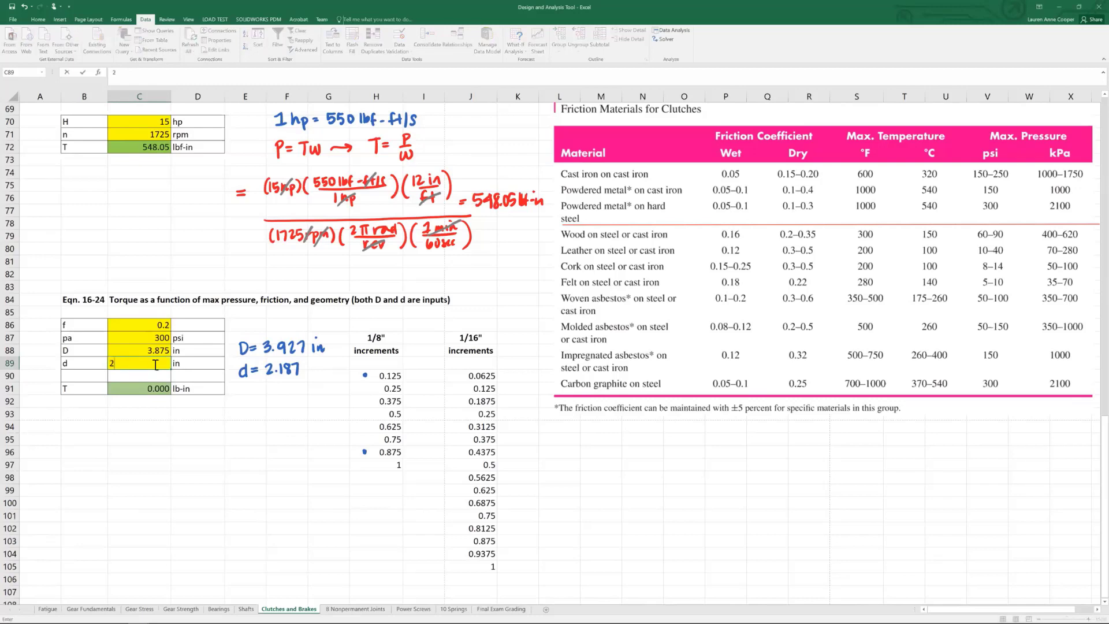
pyautogui.write('2.125')
pyautogui.hotkey('ctrl', 'Return')
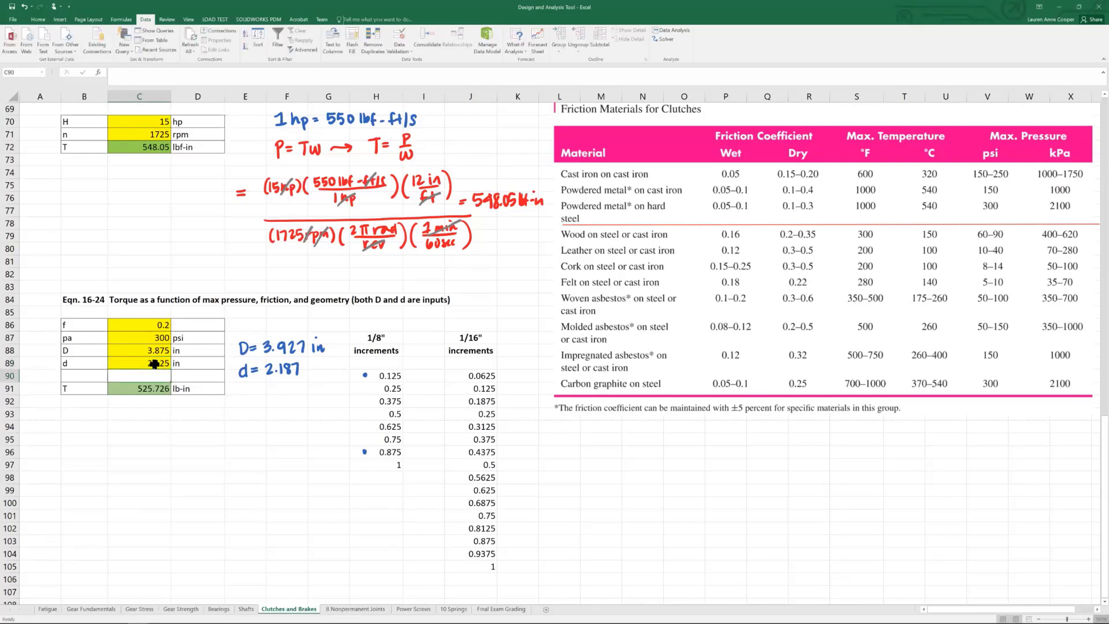
pyautogui.click(150, 389)
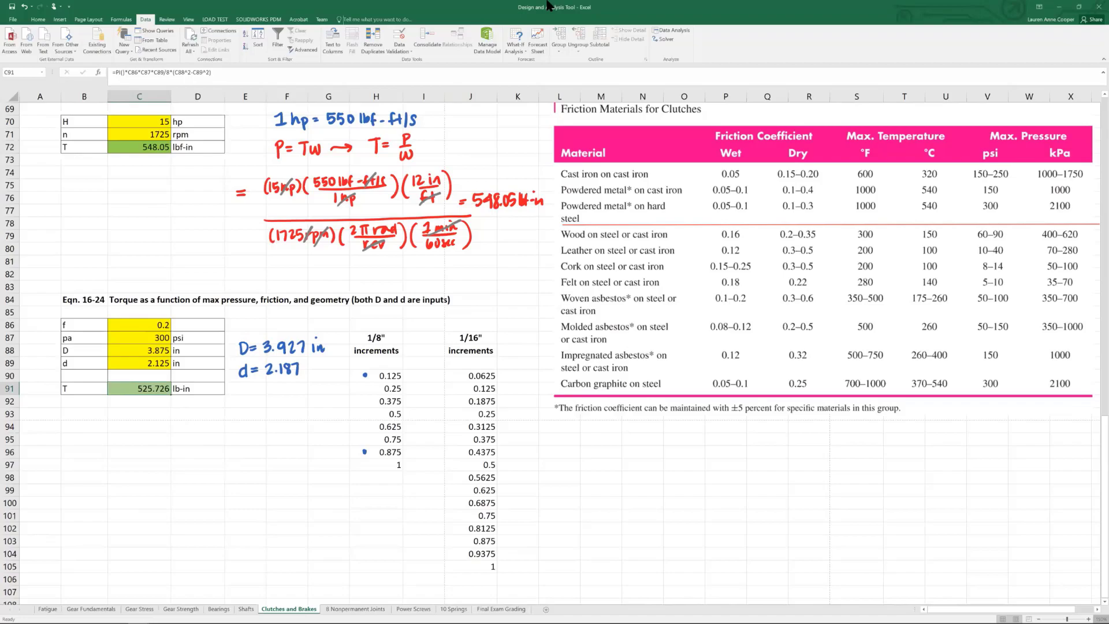
# - In Word, handwrite the rounding note with D = 3 7/8" and d = 2 1/8"
pyautogui.hotkey('alt', 'Tab')
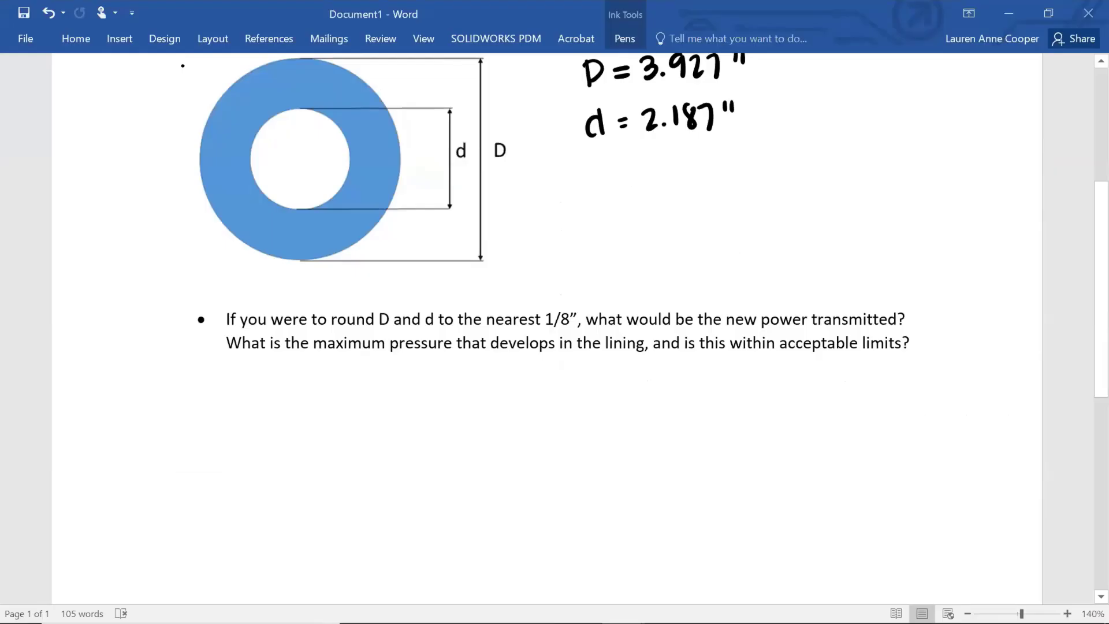
pyautogui.moveTo(267, 389)
pyautogui.mouseDown()
pyautogui.moveTo(295, 399)
pyautogui.moveTo(337, 383)
pyautogui.moveTo(365, 398)
pyautogui.moveTo(375, 381)
pyautogui.moveTo(415, 398)
pyautogui.moveTo(514, 374)
pyautogui.moveTo(519, 398)
pyautogui.moveTo(563, 385)
pyautogui.moveTo(571, 404)
pyautogui.moveTo(606, 384)
pyautogui.moveTo(607, 394)
pyautogui.moveTo(664, 402)
pyautogui.moveTo(697, 389)
pyautogui.moveTo(736, 398)
pyautogui.moveTo(766, 388)
pyautogui.moveTo(777, 405)
pyautogui.moveTo(797, 392)
pyautogui.mouseUp()
pyautogui.moveTo(667, 439)
pyautogui.mouseDown()
pyautogui.moveTo(674, 456)
pyautogui.moveTo(699, 437)
pyautogui.moveTo(745, 447)
pyautogui.moveTo(764, 435)
pyautogui.moveTo(762, 451)
pyautogui.mouseUp()
pyautogui.moveTo(785, 434)
pyautogui.mouseDown()
pyautogui.moveTo(784, 445)
pyautogui.moveTo(797, 434)
pyautogui.mouseUp()
pyautogui.moveTo(800, 426); pyautogui.dragTo(801, 435)
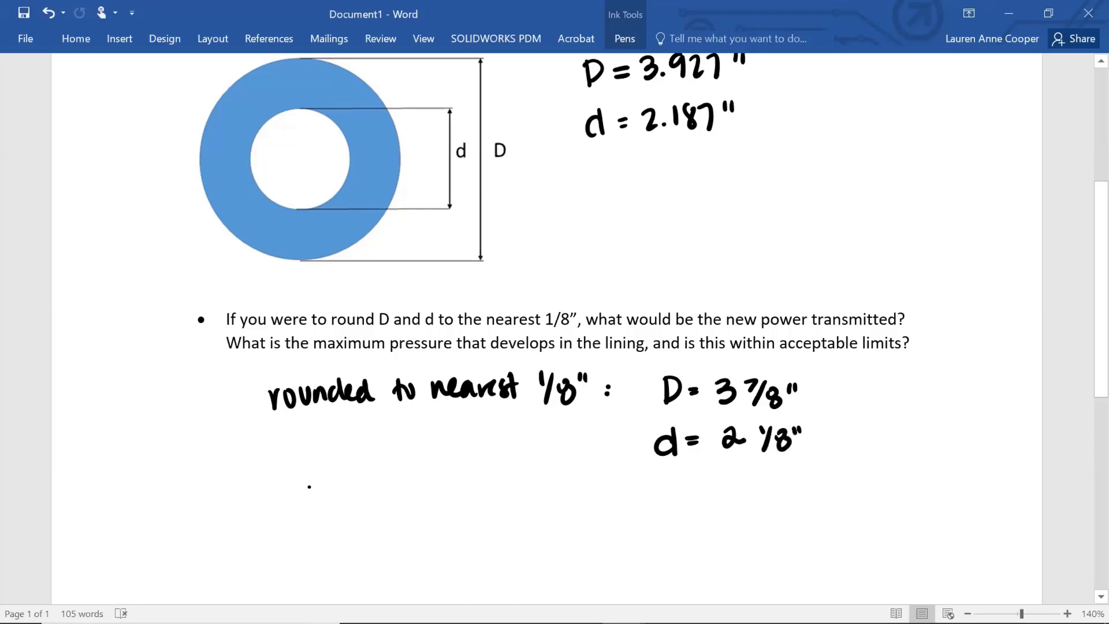
# - With a red pen, write T = 525.7 below the diameter values
pyautogui.click(620, 31)
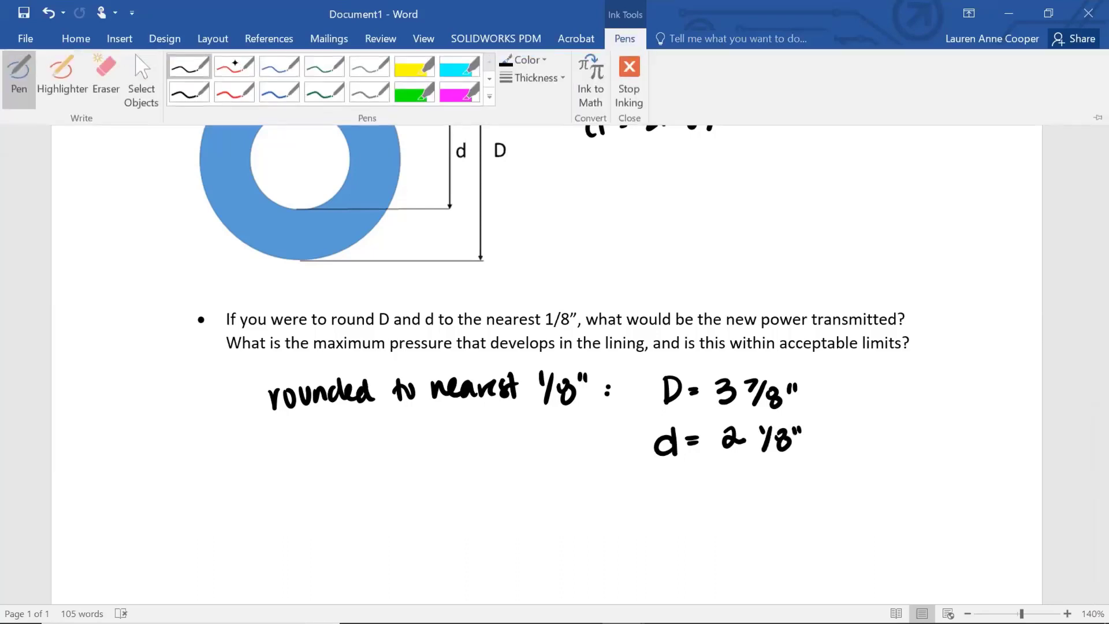
pyautogui.click(234, 63)
pyautogui.moveTo(311, 487)
pyautogui.mouseDown()
pyautogui.moveTo(345, 484)
pyautogui.moveTo(331, 520)
pyautogui.mouseUp()
pyautogui.moveTo(342, 501); pyautogui.dragTo(353, 500)
pyautogui.moveTo(344, 507); pyautogui.dragTo(379, 488)
pyautogui.moveTo(380, 490)
pyautogui.mouseDown()
pyautogui.moveTo(390, 503)
pyautogui.moveTo(379, 511)
pyautogui.mouseUp()
pyautogui.moveTo(403, 492)
pyautogui.mouseDown()
pyautogui.moveTo(417, 512)
pyautogui.moveTo(426, 490)
pyautogui.mouseUp()
pyautogui.moveTo(427, 491)
pyautogui.mouseDown()
pyautogui.moveTo(426, 511)
pyautogui.moveTo(475, 483)
pyautogui.moveTo(462, 510)
pyautogui.moveTo(493, 508)
pyautogui.mouseUp()
pyautogui.click(446, 509)
# - Add the lbf-in unit and underline 'new power transmitted' in the question
pyautogui.moveTo(498, 486)
pyautogui.mouseDown()
pyautogui.moveTo(511, 510)
pyautogui.moveTo(521, 496)
pyautogui.mouseUp()
pyautogui.moveTo(530, 496); pyautogui.dragTo(543, 494)
pyautogui.moveTo(547, 487)
pyautogui.mouseDown()
pyautogui.moveTo(549, 504)
pyautogui.moveTo(576, 500)
pyautogui.mouseUp()
pyautogui.click(549, 474)
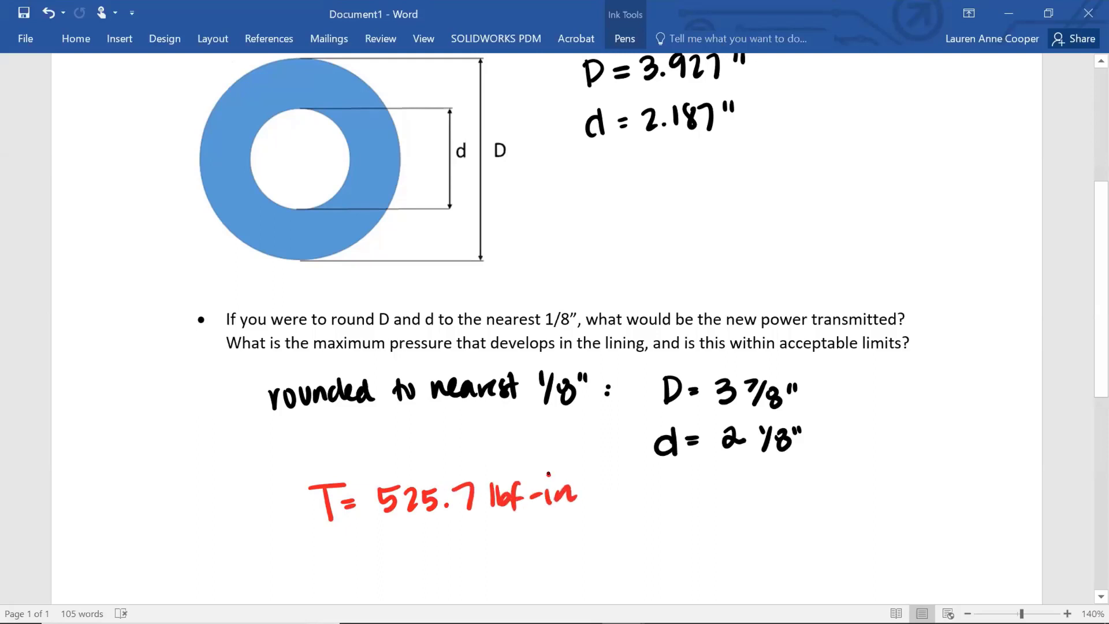
pyautogui.moveTo(731, 331); pyautogui.dragTo(891, 330)
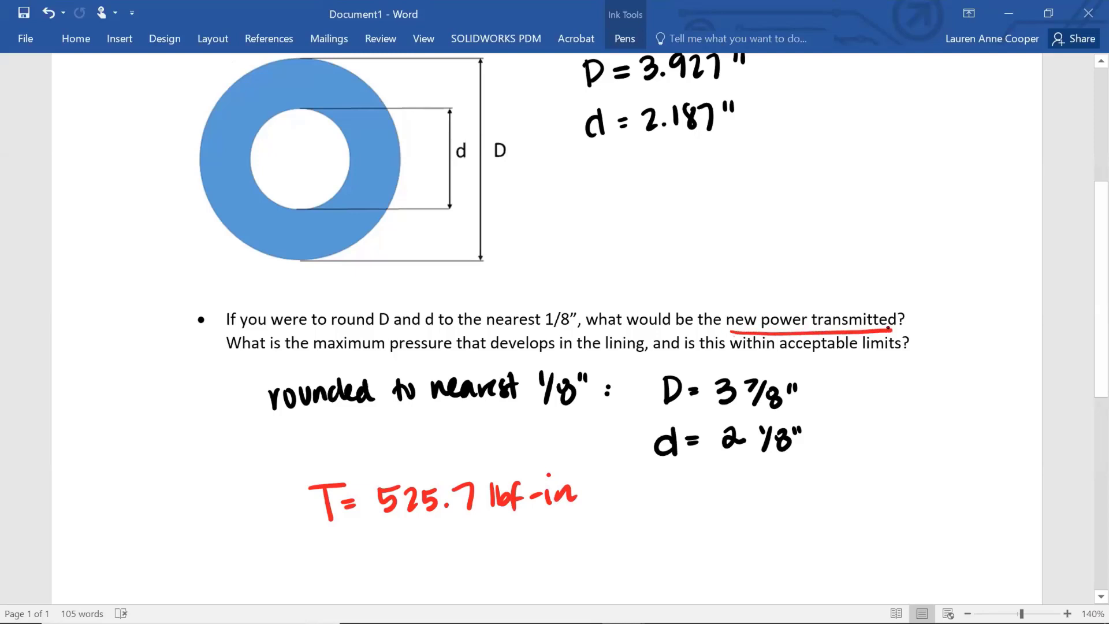
# - Goal Seek C72 to 525.726 by changing horsepower C70, giving 14.38908697 hp
pyautogui.hotkey('alt', 'Tab')
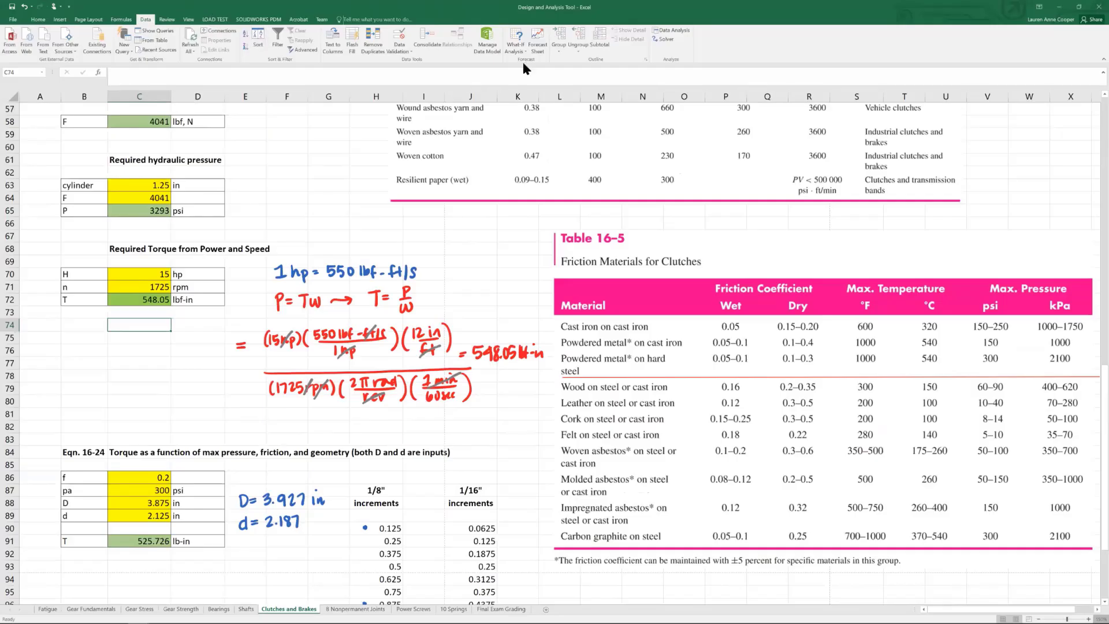
pyautogui.click(515, 55)
pyautogui.click(521, 70)
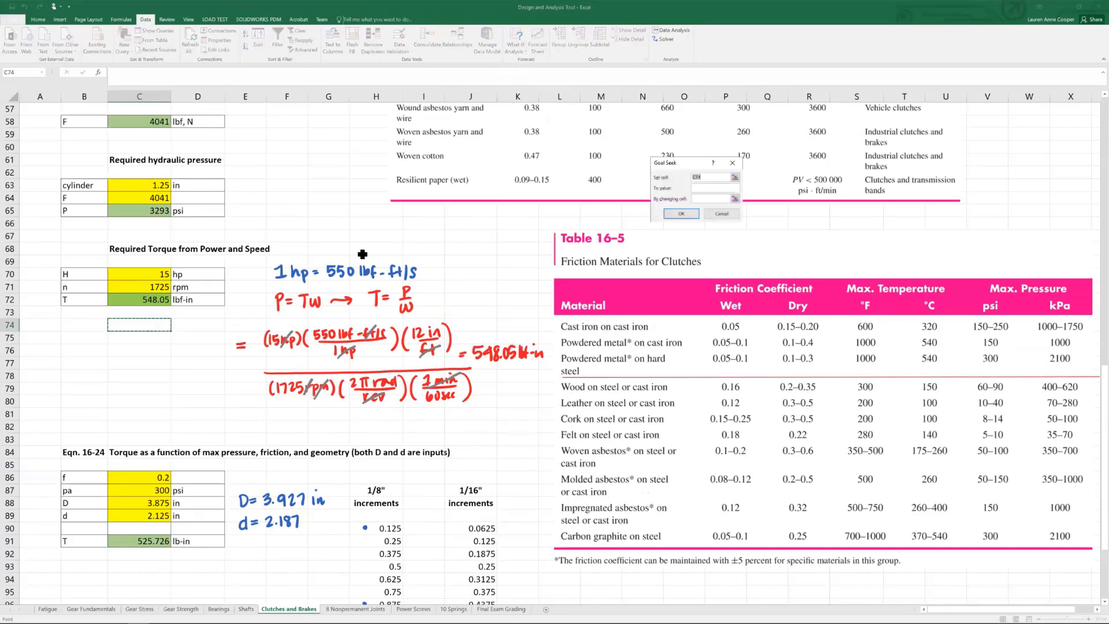
pyautogui.click(149, 299)
pyautogui.click(698, 188)
pyautogui.click(713, 197)
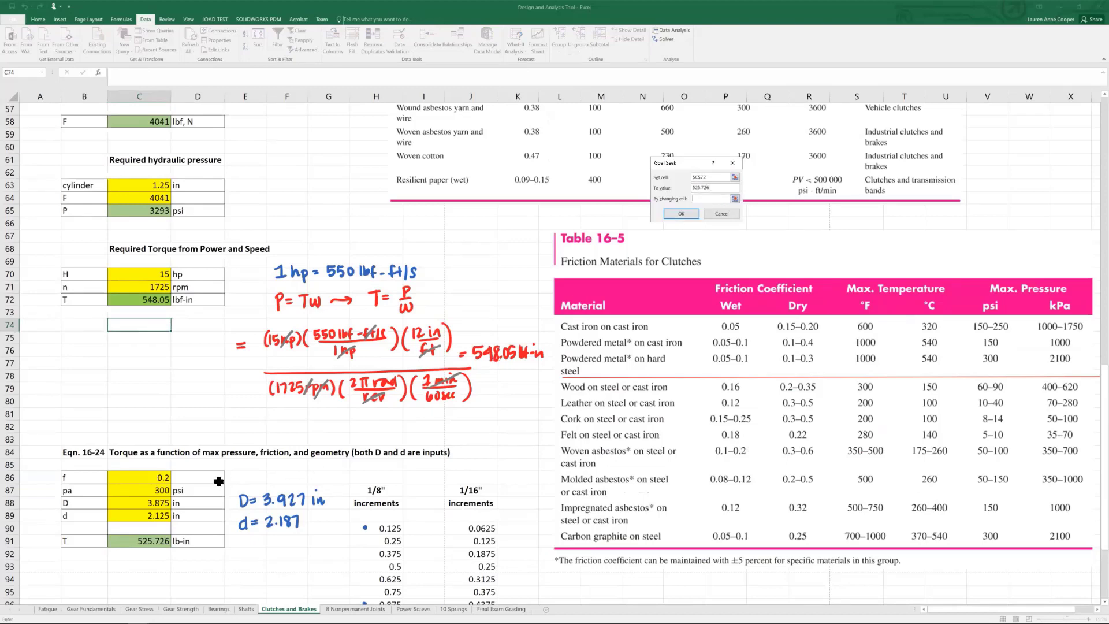
pyautogui.click(153, 277)
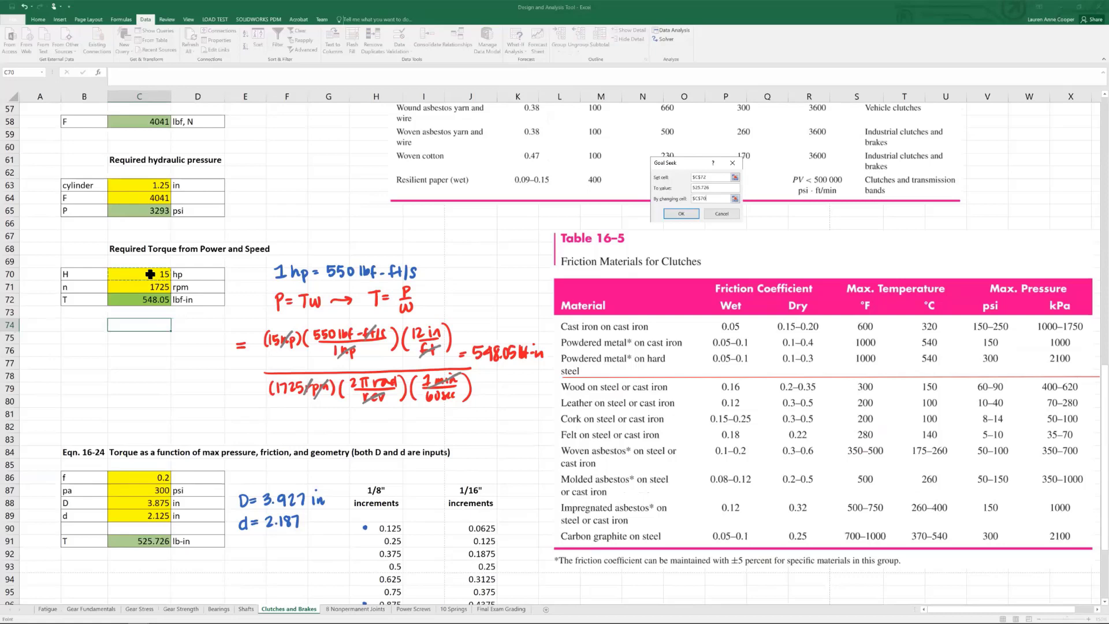
pyautogui.click(680, 213)
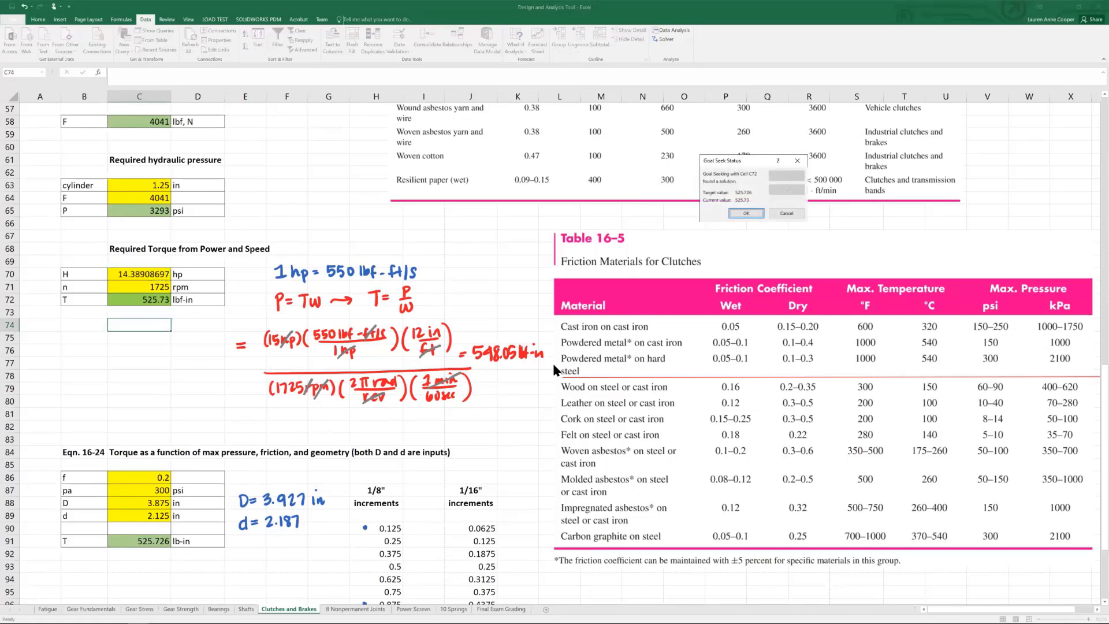
pyautogui.click(722, 42)
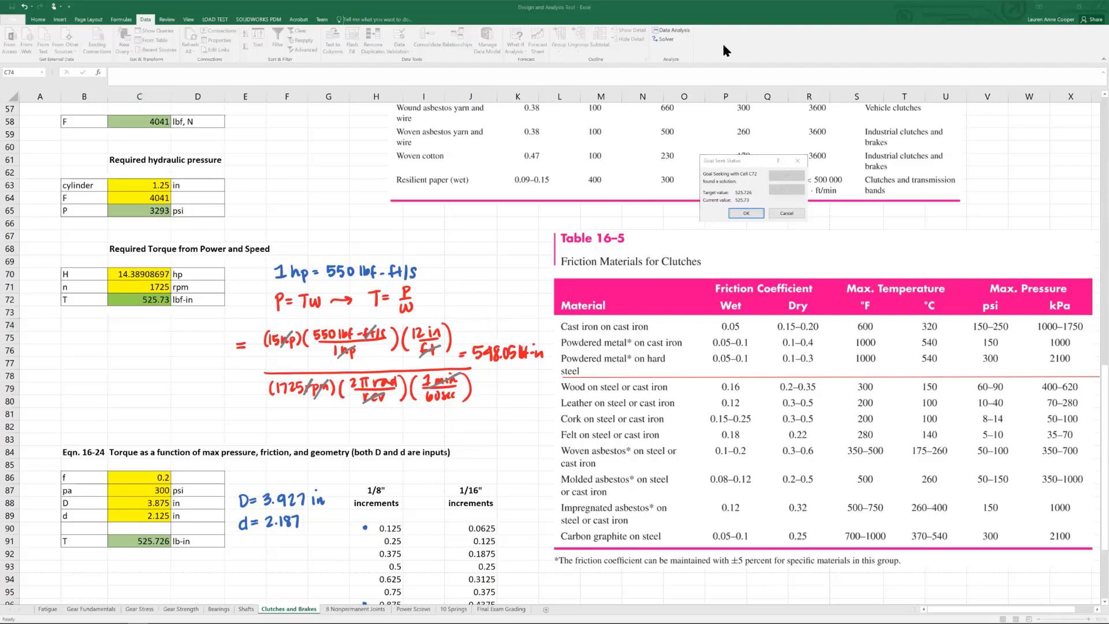
# - In Word, handwrite P = 14.4 hp in red below the torque line, undoing a mistaken digit
pyautogui.hotkey('alt', 'Tab')
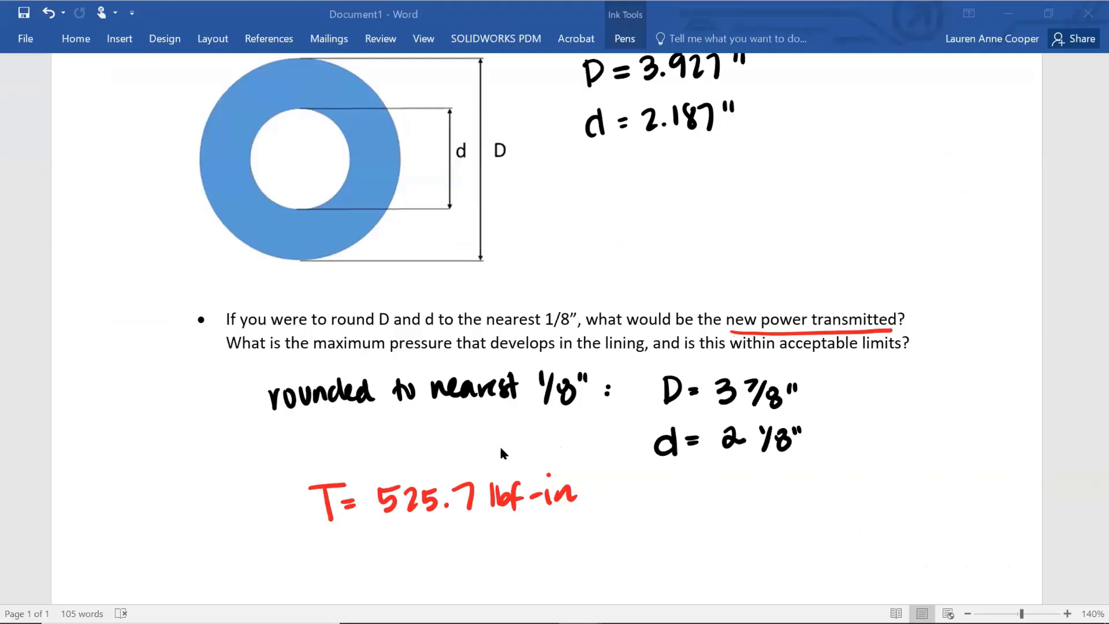
pyautogui.scroll(-2, 651, 429)
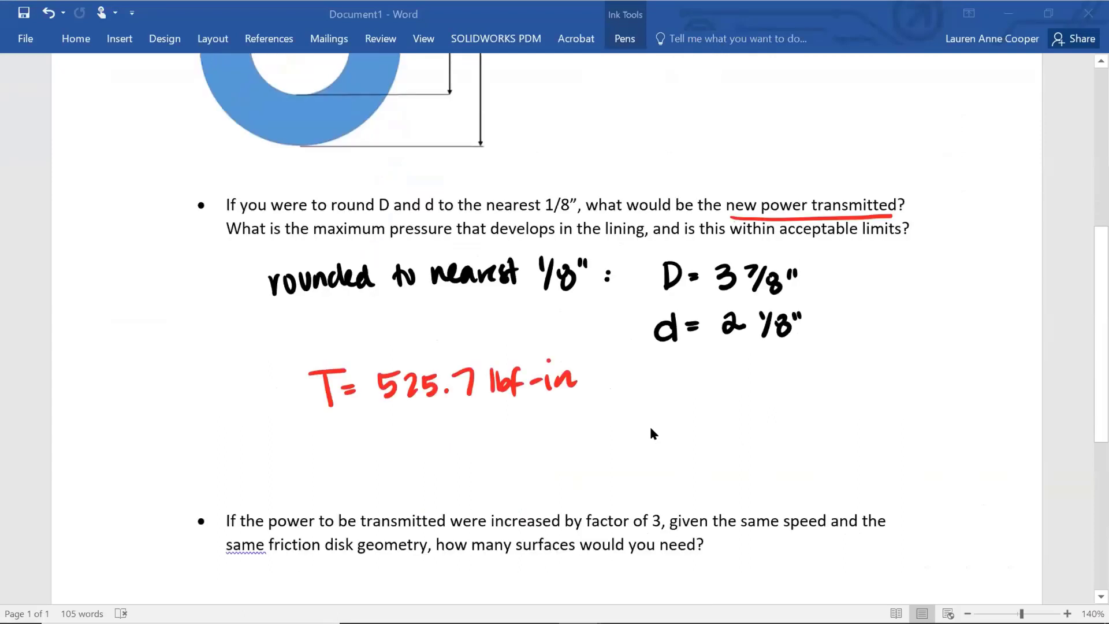
pyautogui.click(625, 39)
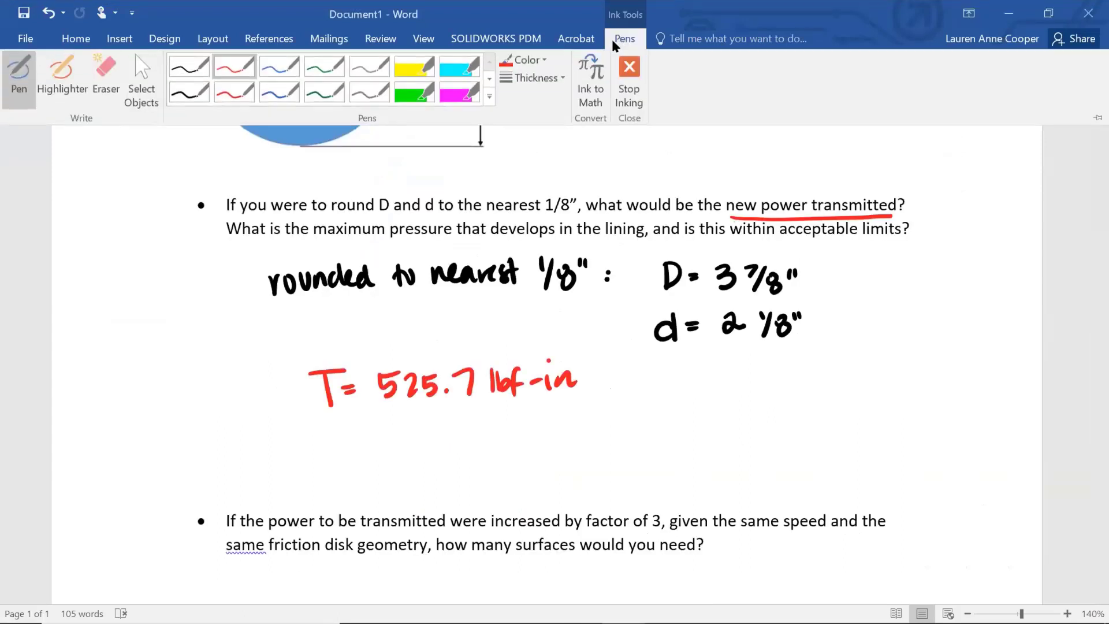
pyautogui.click(234, 69)
pyautogui.moveTo(402, 432)
pyautogui.mouseDown()
pyautogui.moveTo(405, 471)
pyautogui.moveTo(405, 454)
pyautogui.moveTo(430, 445)
pyautogui.mouseUp()
pyautogui.moveTo(418, 456); pyautogui.dragTo(470, 464)
pyautogui.moveTo(465, 434); pyautogui.dragTo(481, 456)
pyautogui.moveTo(489, 434)
pyautogui.mouseDown()
pyautogui.moveTo(500, 433)
pyautogui.moveTo(500, 462)
pyautogui.moveTo(508, 449)
pyautogui.moveTo(537, 469)
pyautogui.moveTo(550, 454)
pyautogui.mouseUp()
pyautogui.hotkey('ctrl', 'z')
pyautogui.hotkey('ctrl', 'z')
# - In red, write 3 7/8" and 3.875" beside D and trace the ring's outer edge
pyautogui.scroll(4, 816, 208)
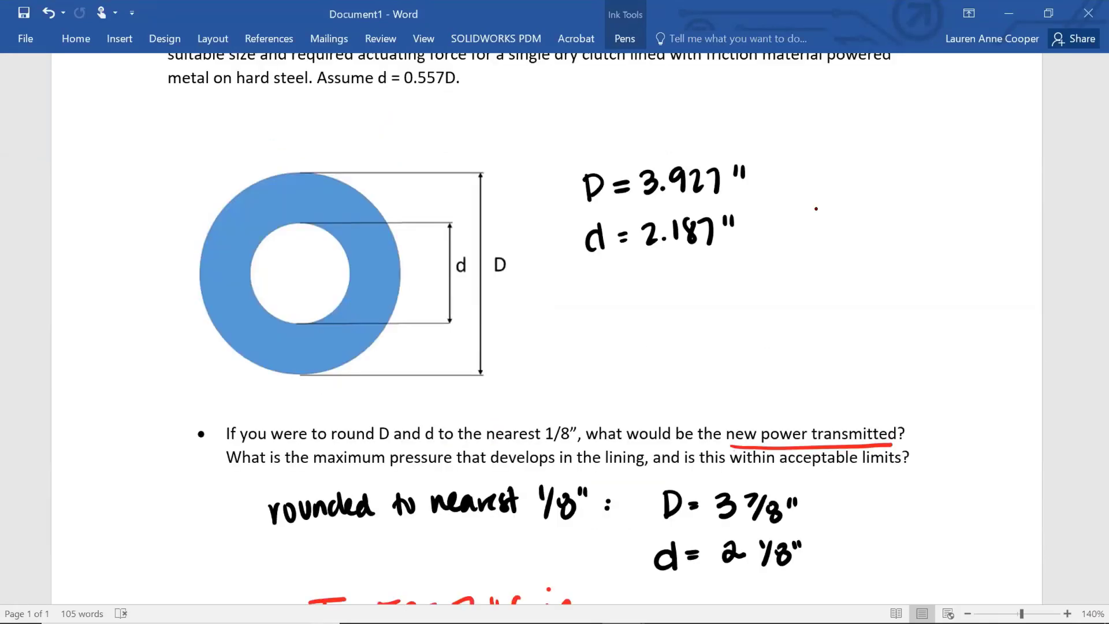
pyautogui.click(618, 39)
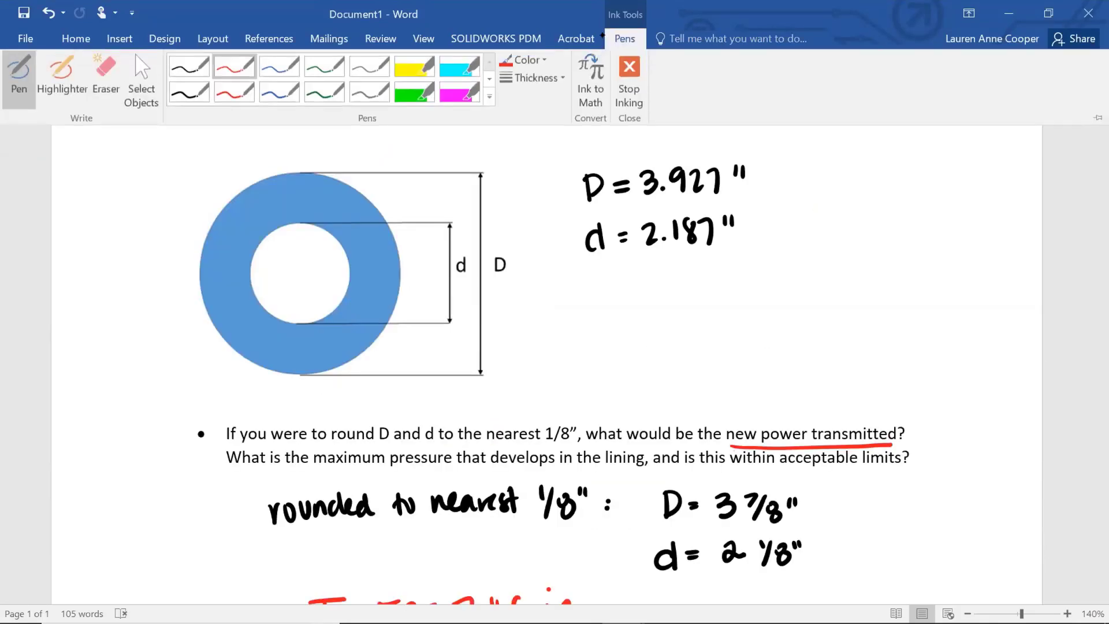
pyautogui.click(228, 62)
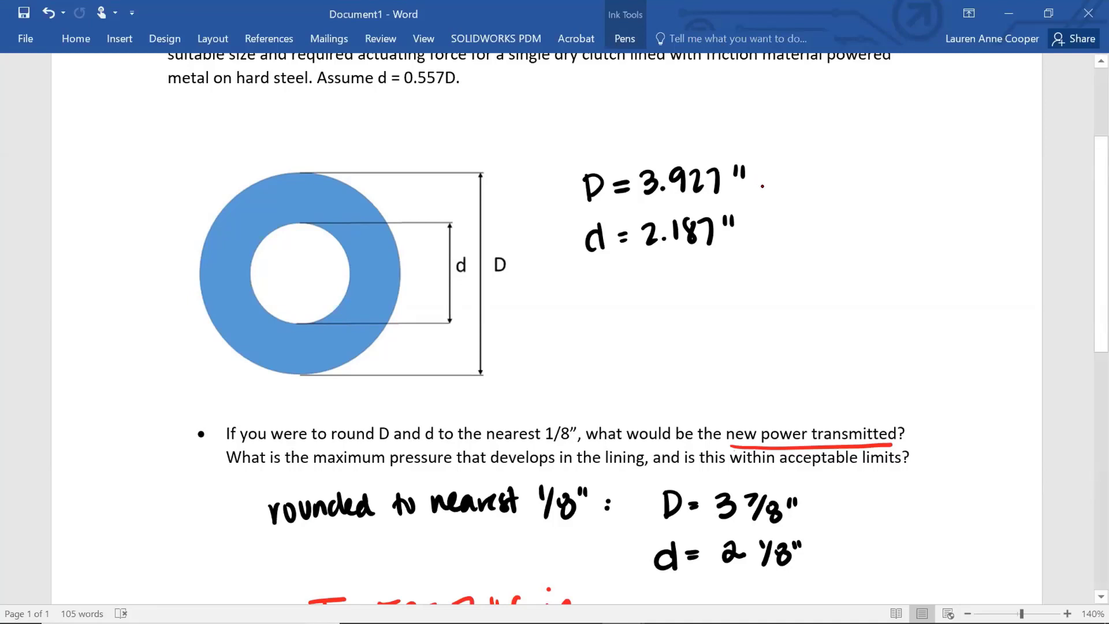
pyautogui.moveTo(780, 172)
pyautogui.mouseDown()
pyautogui.moveTo(789, 190)
pyautogui.moveTo(834, 172)
pyautogui.moveTo(835, 193)
pyautogui.mouseUp()
pyautogui.moveTo(846, 166)
pyautogui.mouseDown()
pyautogui.moveTo(889, 177)
pyautogui.moveTo(882, 189)
pyautogui.moveTo(899, 189)
pyautogui.moveTo(917, 168)
pyautogui.mouseUp()
pyautogui.moveTo(930, 169); pyautogui.dragTo(933, 193)
pyautogui.moveTo(957, 163)
pyautogui.mouseDown()
pyautogui.moveTo(946, 164)
pyautogui.moveTo(942, 192)
pyautogui.mouseUp()
pyautogui.moveTo(966, 166); pyautogui.dragTo(973, 175)
pyautogui.moveTo(269, 182)
pyautogui.mouseDown()
pyautogui.moveTo(215, 227)
pyautogui.moveTo(208, 280)
pyautogui.moveTo(236, 340)
pyautogui.moveTo(269, 364)
pyautogui.moveTo(320, 365)
pyautogui.moveTo(371, 335)
pyautogui.moveTo(393, 287)
pyautogui.moveTo(386, 241)
pyautogui.moveTo(360, 198)
pyautogui.moveTo(305, 178)
pyautogui.moveTo(263, 182)
pyautogui.mouseUp()
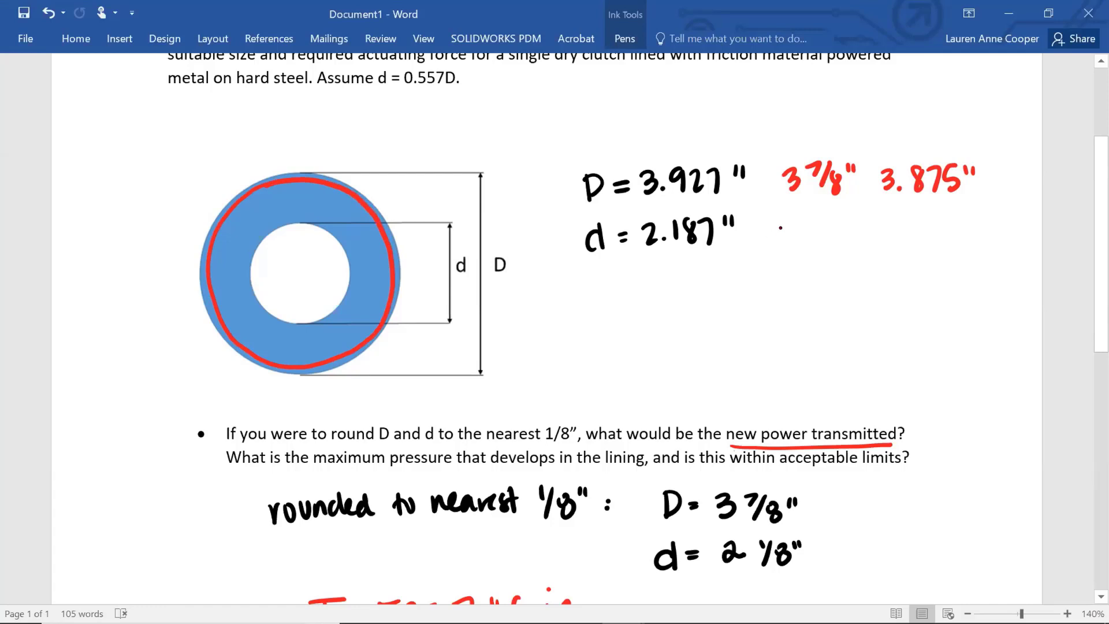
# - Write 2 1/8" and 2.125" in red beside the d value
pyautogui.moveTo(778, 225)
pyautogui.mouseDown()
pyautogui.moveTo(787, 242)
pyautogui.moveTo(803, 230)
pyautogui.moveTo(803, 245)
pyautogui.mouseUp()
pyautogui.moveTo(817, 222)
pyautogui.mouseDown()
pyautogui.moveTo(808, 248)
pyautogui.moveTo(837, 229)
pyautogui.mouseUp()
pyautogui.moveTo(846, 218)
pyautogui.mouseDown()
pyautogui.moveTo(846, 229)
pyautogui.moveTo(935, 243)
pyautogui.mouseUp()
pyautogui.click(905, 235)
pyautogui.moveTo(942, 224)
pyautogui.mouseDown()
pyautogui.moveTo(936, 233)
pyautogui.moveTo(950, 220)
pyautogui.mouseUp()
pyautogui.moveTo(954, 218); pyautogui.dragTo(960, 225)
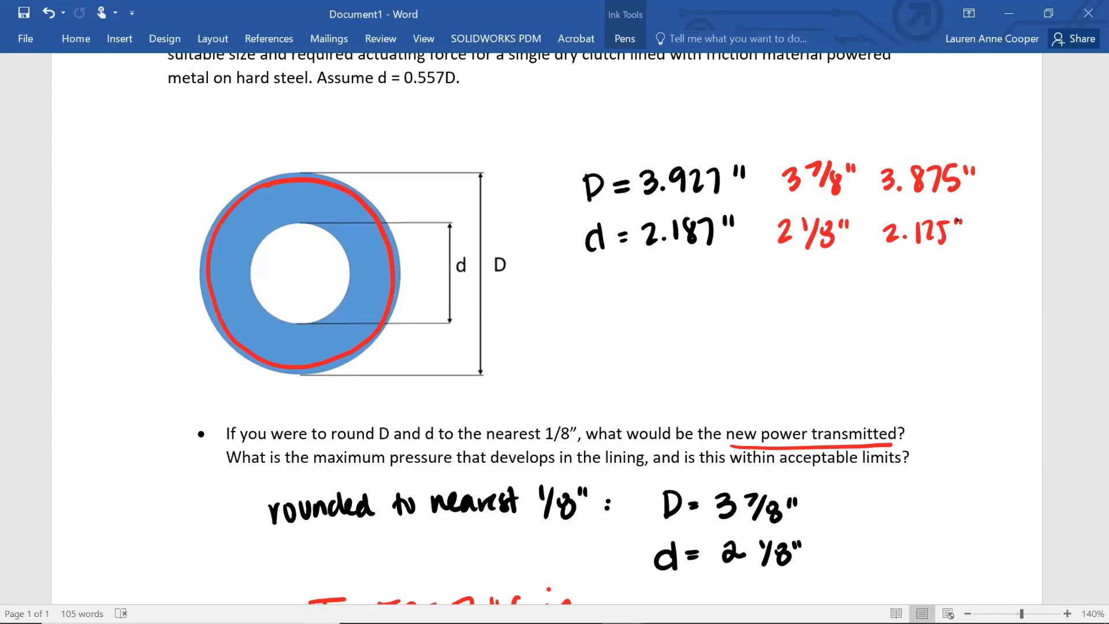
# - Circle the inner hole and shade the left side of the ring with red radial strokes
pyautogui.moveTo(296, 228)
pyautogui.mouseDown()
pyautogui.moveTo(261, 297)
pyautogui.moveTo(286, 318)
pyautogui.moveTo(340, 294)
pyautogui.moveTo(337, 249)
pyautogui.moveTo(310, 229)
pyautogui.mouseUp()
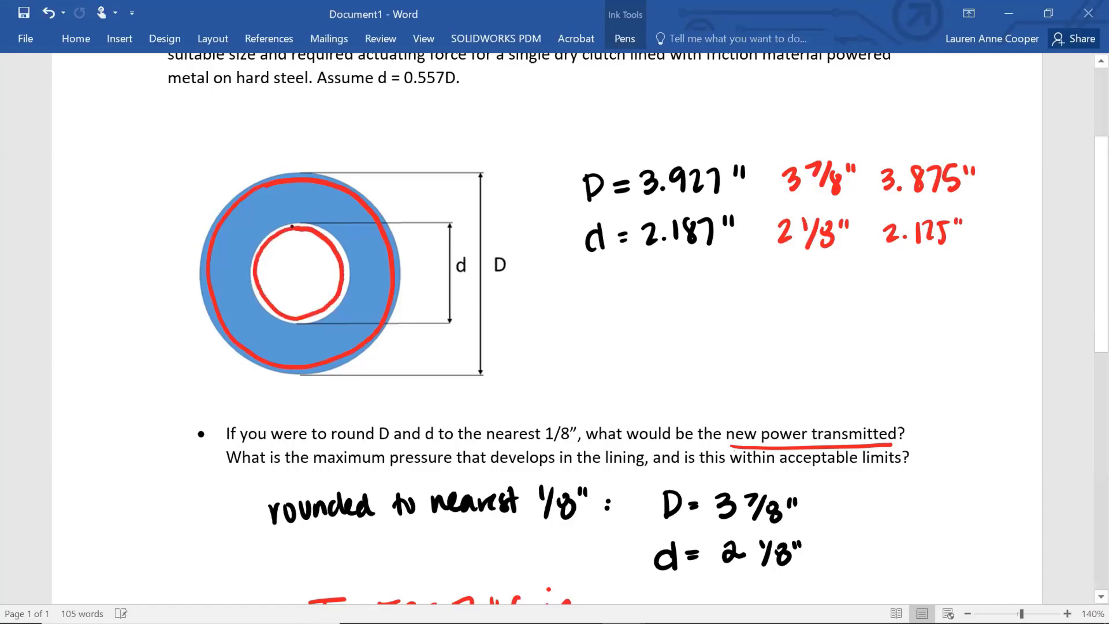
pyautogui.moveTo(279, 185); pyautogui.dragTo(285, 215)
pyautogui.moveTo(249, 194)
pyautogui.mouseDown()
pyautogui.moveTo(275, 226)
pyautogui.moveTo(262, 238)
pyautogui.mouseUp()
pyautogui.moveTo(218, 243)
pyautogui.mouseDown()
pyautogui.moveTo(256, 258)
pyautogui.moveTo(249, 277)
pyautogui.mouseUp()
pyautogui.moveTo(232, 314); pyautogui.dragTo(253, 296)
pyautogui.moveTo(252, 339); pyautogui.dragTo(269, 315)
pyautogui.moveTo(280, 362)
pyautogui.mouseDown()
pyautogui.moveTo(284, 335)
pyautogui.moveTo(304, 316)
pyautogui.mouseUp()
# - Shade the right side of the ring, mark its centre, and draw a down arrow below the d values
pyautogui.moveTo(330, 350)
pyautogui.mouseDown()
pyautogui.moveTo(325, 309)
pyautogui.moveTo(336, 300)
pyautogui.mouseUp()
pyautogui.moveTo(369, 317); pyautogui.dragTo(343, 280)
pyautogui.moveTo(382, 273); pyautogui.dragTo(348, 281)
pyautogui.moveTo(379, 242); pyautogui.dragTo(345, 263)
pyautogui.moveTo(377, 223)
pyautogui.mouseDown()
pyautogui.moveTo(347, 249)
pyautogui.moveTo(342, 237)
pyautogui.mouseUp()
pyautogui.moveTo(346, 199); pyautogui.dragTo(317, 231)
pyautogui.moveTo(316, 192); pyautogui.dragTo(299, 219)
pyautogui.moveTo(290, 272)
pyautogui.mouseDown()
pyautogui.moveTo(307, 271)
pyautogui.moveTo(299, 263)
pyautogui.mouseUp()
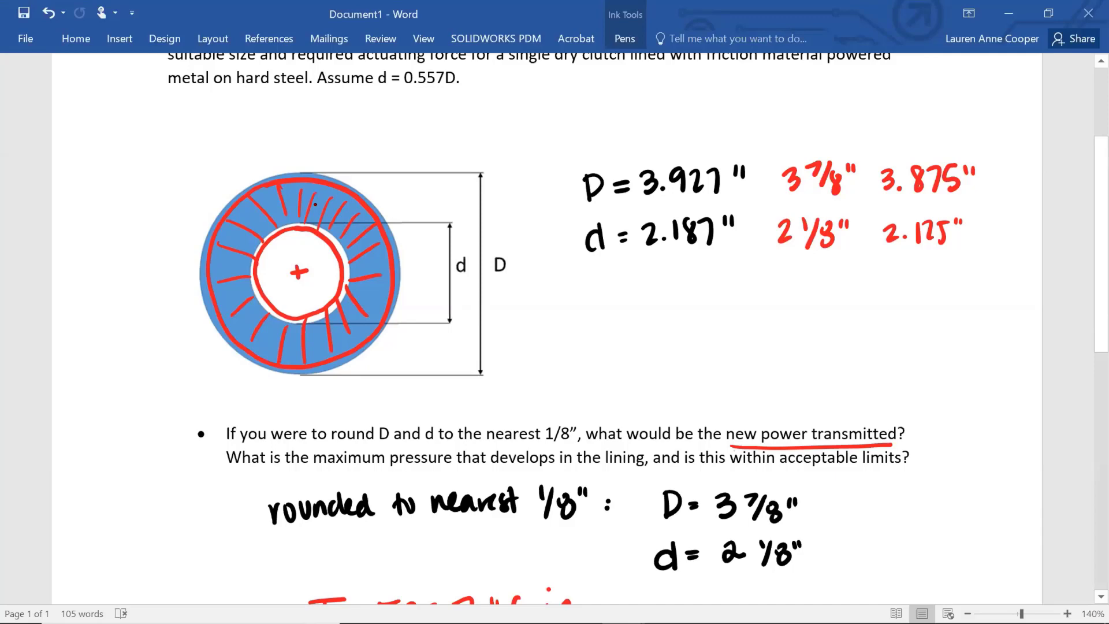
pyautogui.moveTo(598, 284); pyautogui.dragTo(600, 341)
pyautogui.moveTo(582, 315)
pyautogui.mouseDown()
pyautogui.moveTo(602, 332)
pyautogui.moveTo(613, 311)
pyautogui.moveTo(709, 318)
pyautogui.moveTo(819, 301)
pyautogui.moveTo(847, 318)
pyautogui.mouseUp()
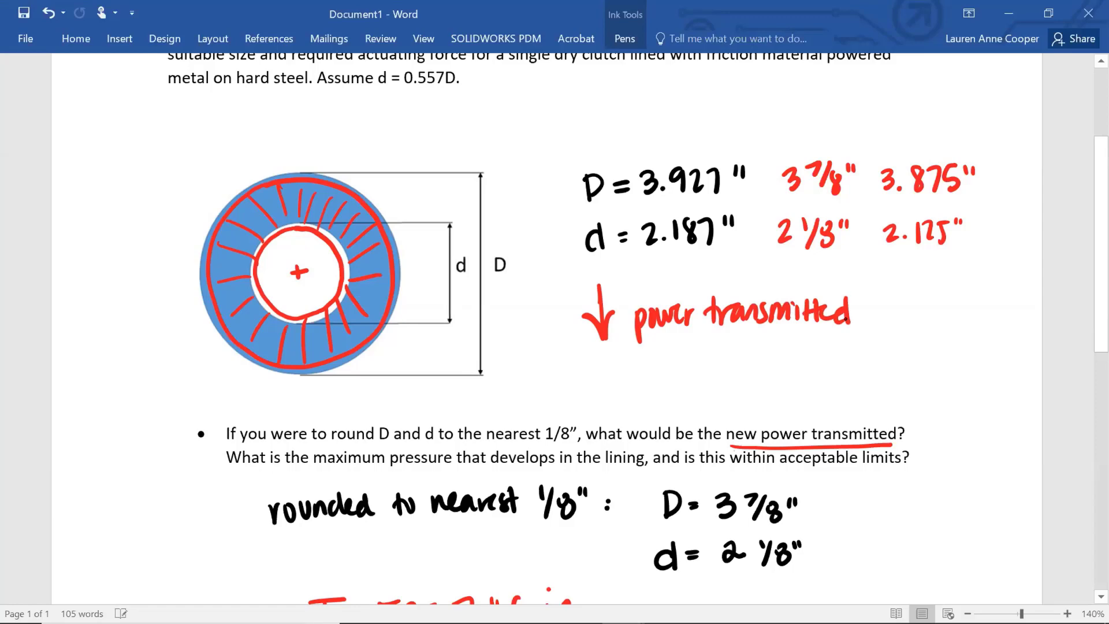
pyautogui.scroll(-2, 555, 323)
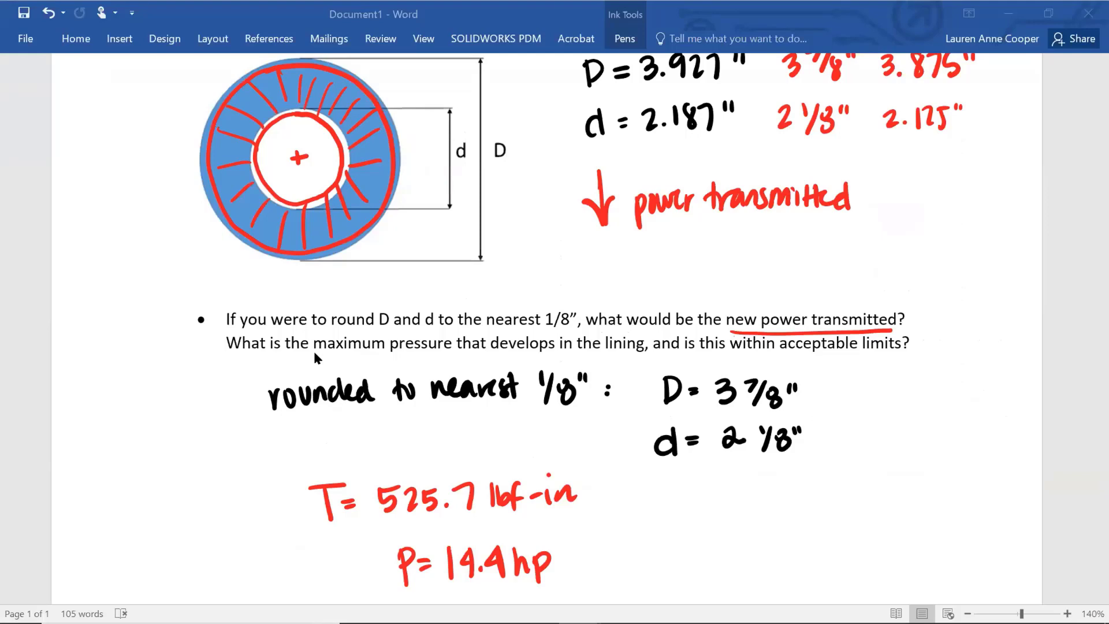
pyautogui.click(300, 386)
pyautogui.scroll(5, 427, 295)
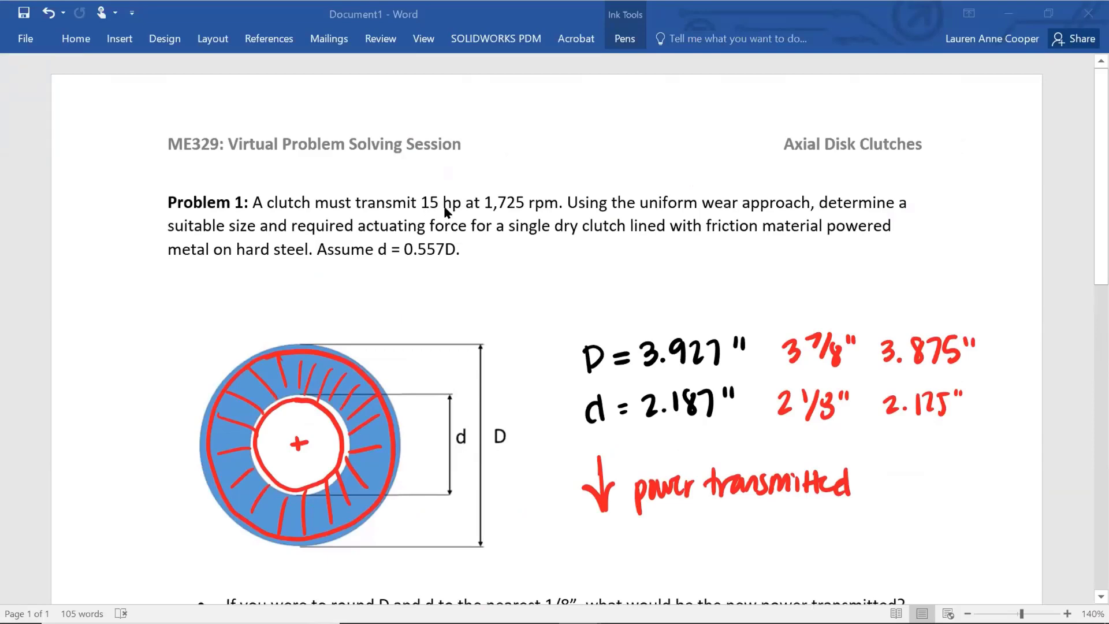
pyautogui.scroll(-1, 522, 208)
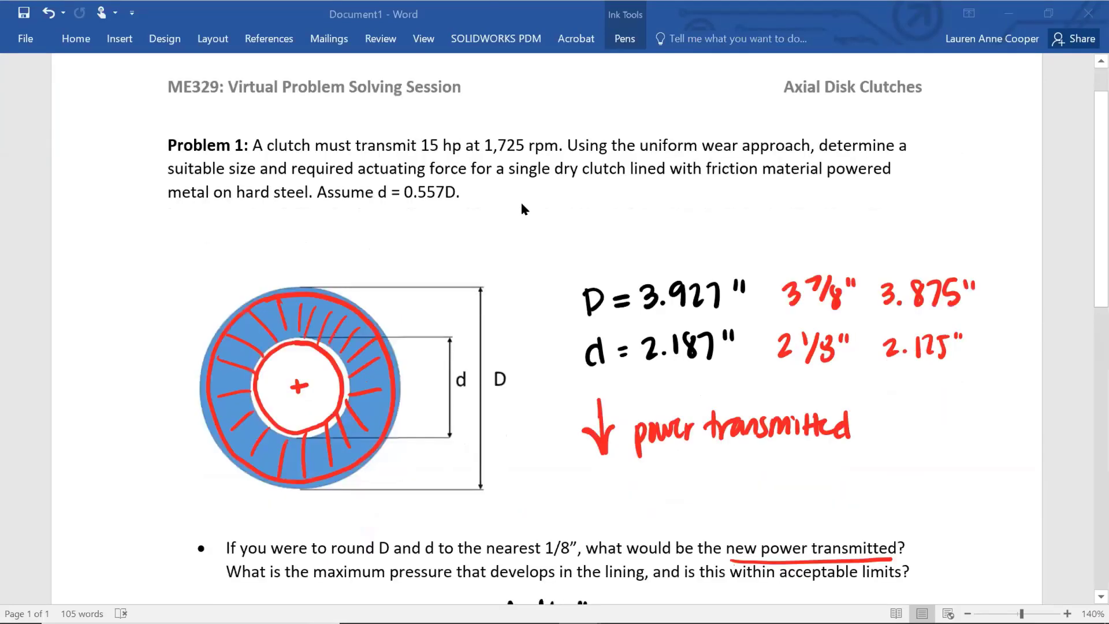
pyautogui.scroll(-5, 521, 208)
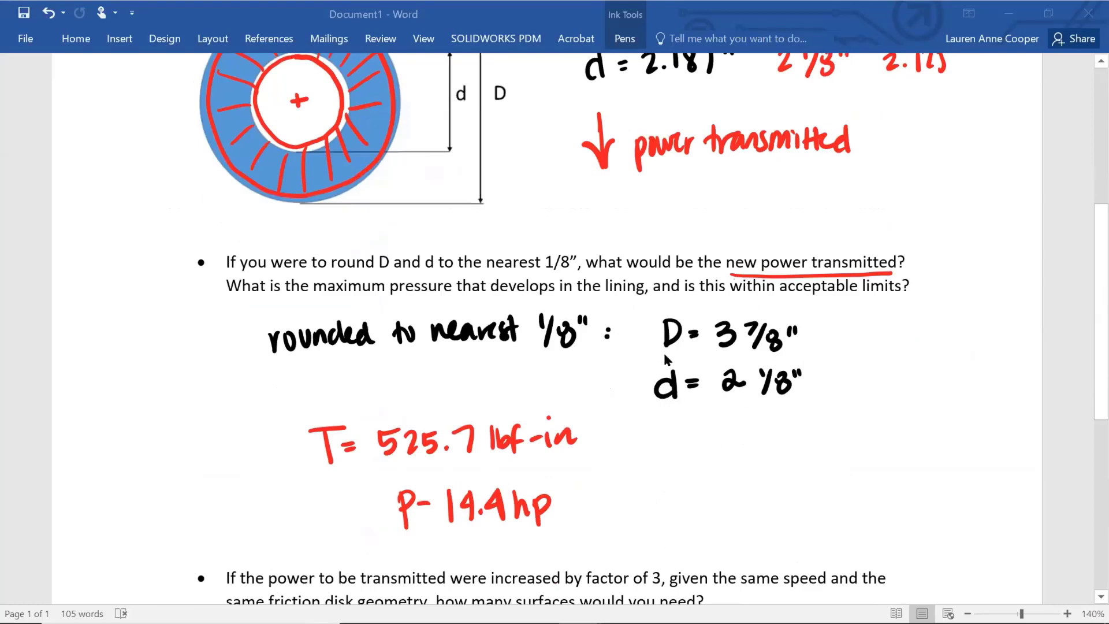
pyautogui.scroll(-2, 677, 386)
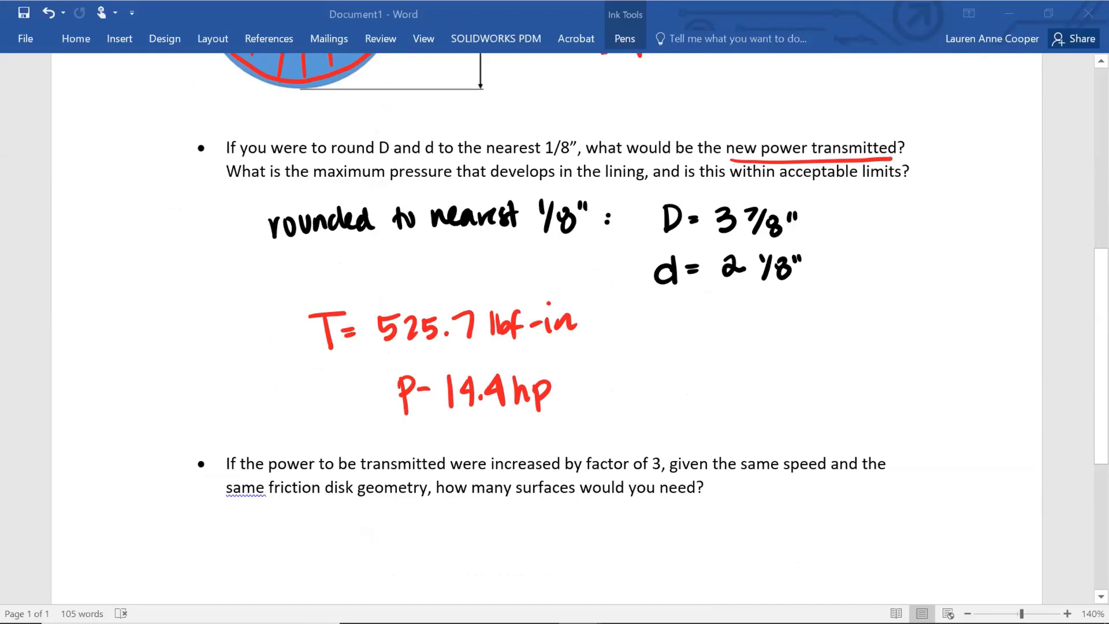
# - Goal Seek C91 to 548.05 by changing pa in C87, yielding 312.739 psi
pyautogui.hotkey('alt', 'Tab')
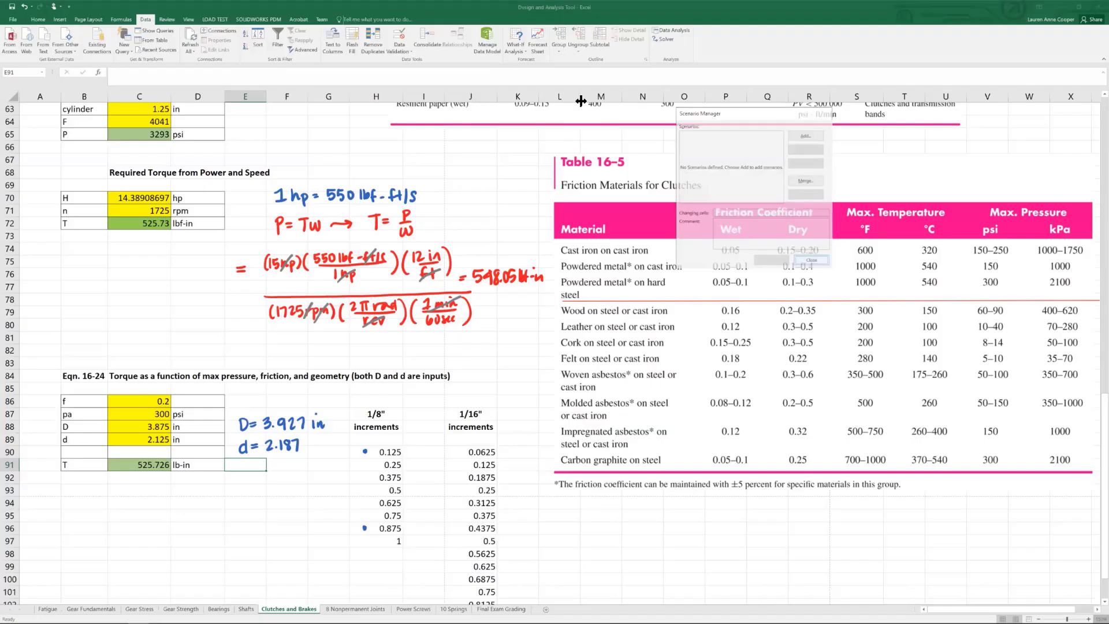
pyautogui.click(516, 41)
pyautogui.click(527, 69)
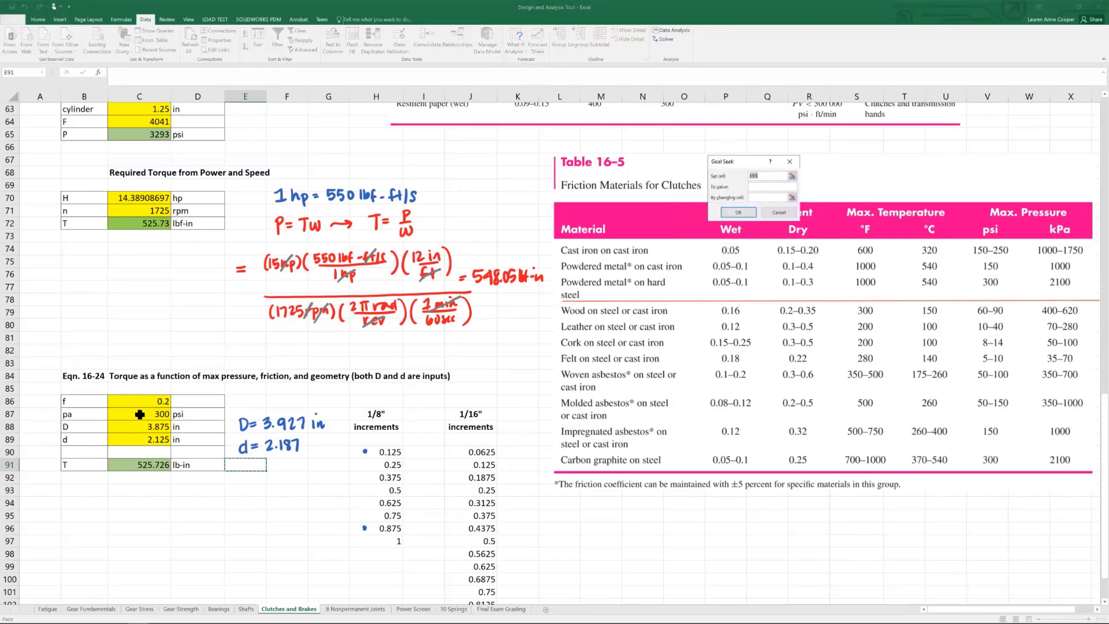
pyautogui.click(152, 464)
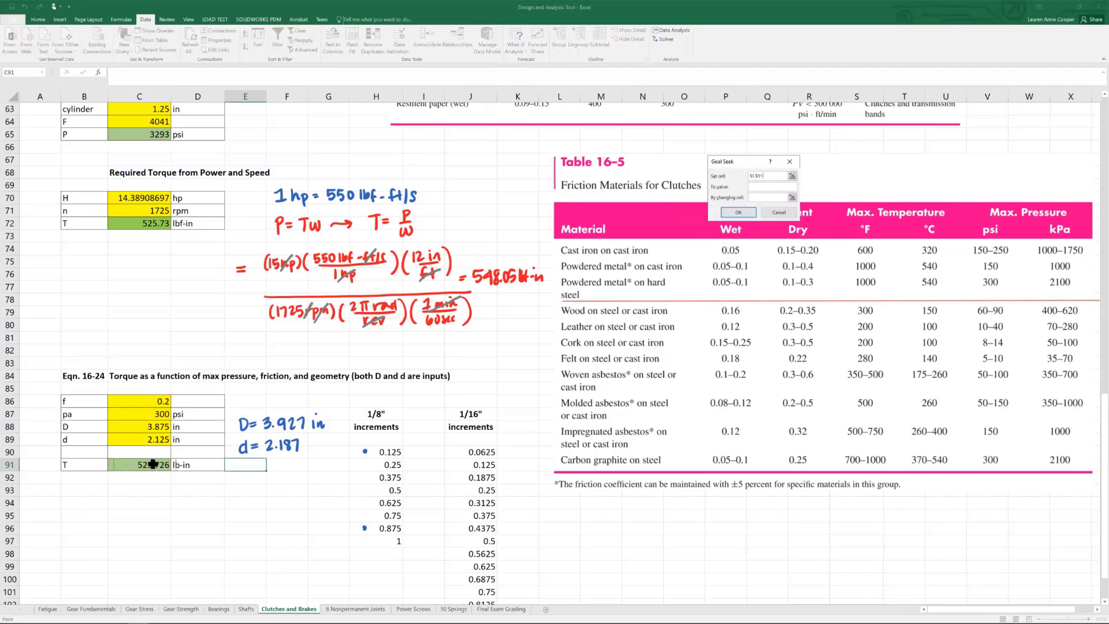
pyautogui.click(753, 188)
pyautogui.click(756, 197)
pyautogui.click(154, 414)
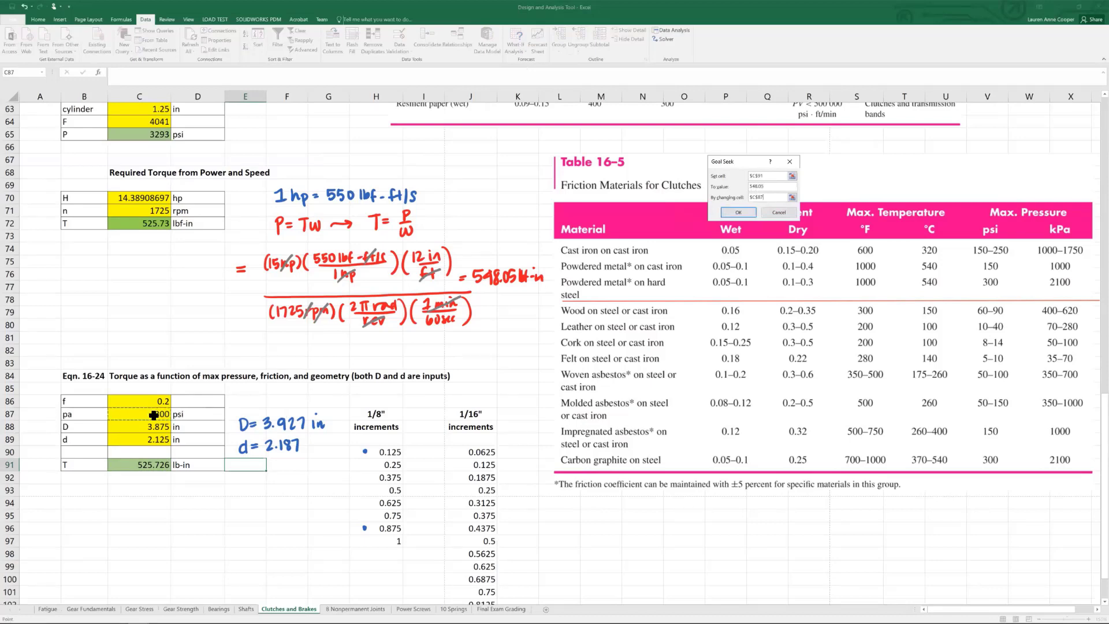
pyautogui.click(735, 214)
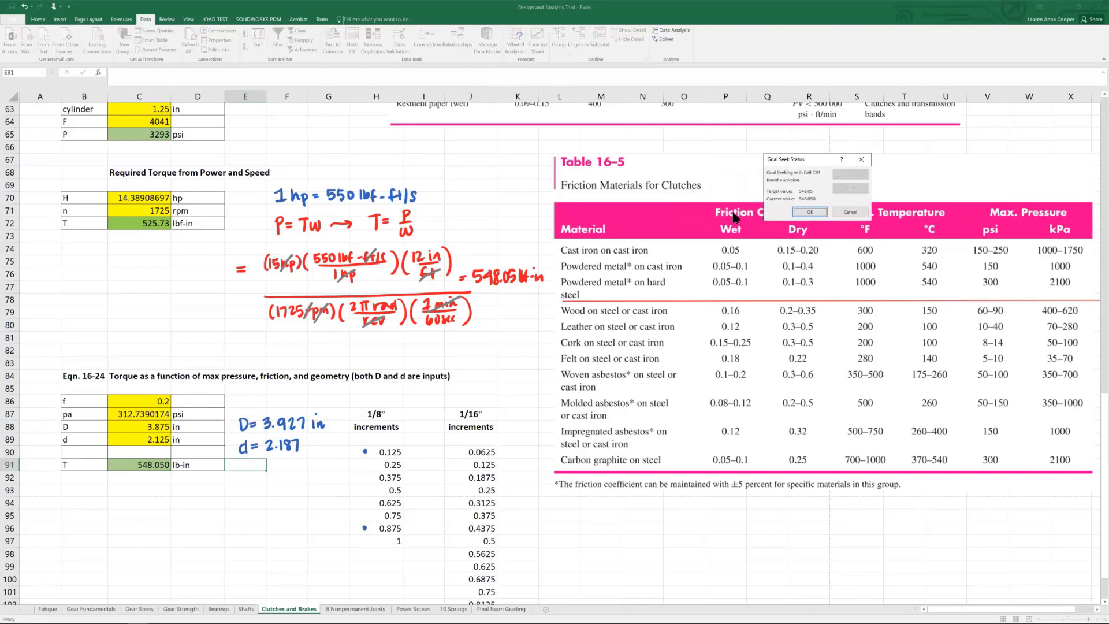
pyautogui.click(819, 214)
pyautogui.click(195, 530)
pyautogui.click(154, 415)
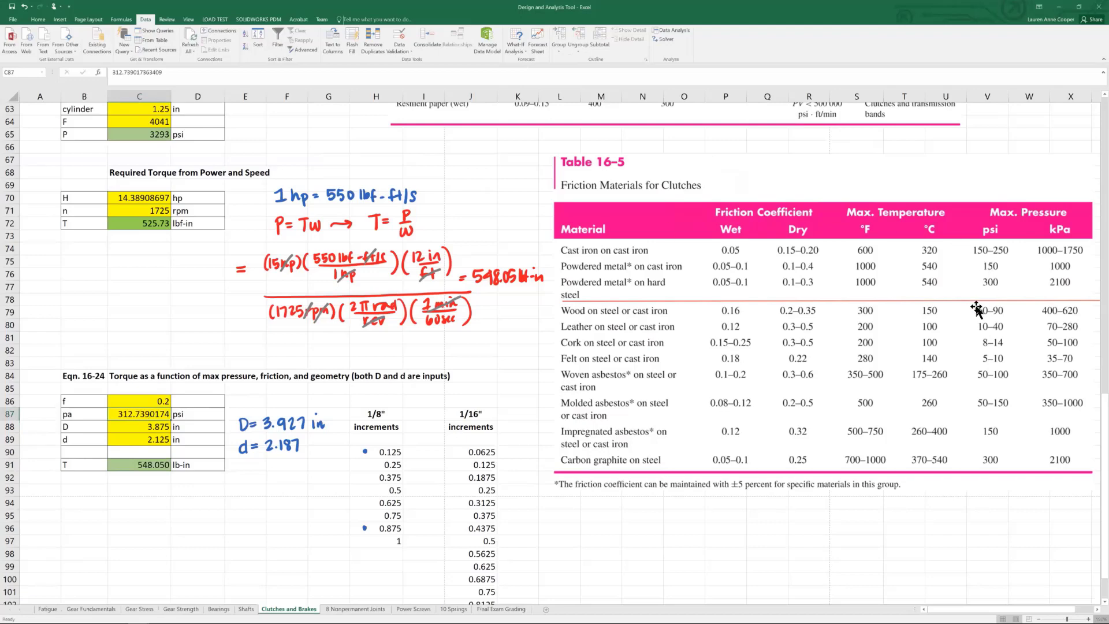
# - Nudge the red line up under the Powdered metal on hard steel row
pyautogui.moveTo(974, 301); pyautogui.dragTo(974, 300)
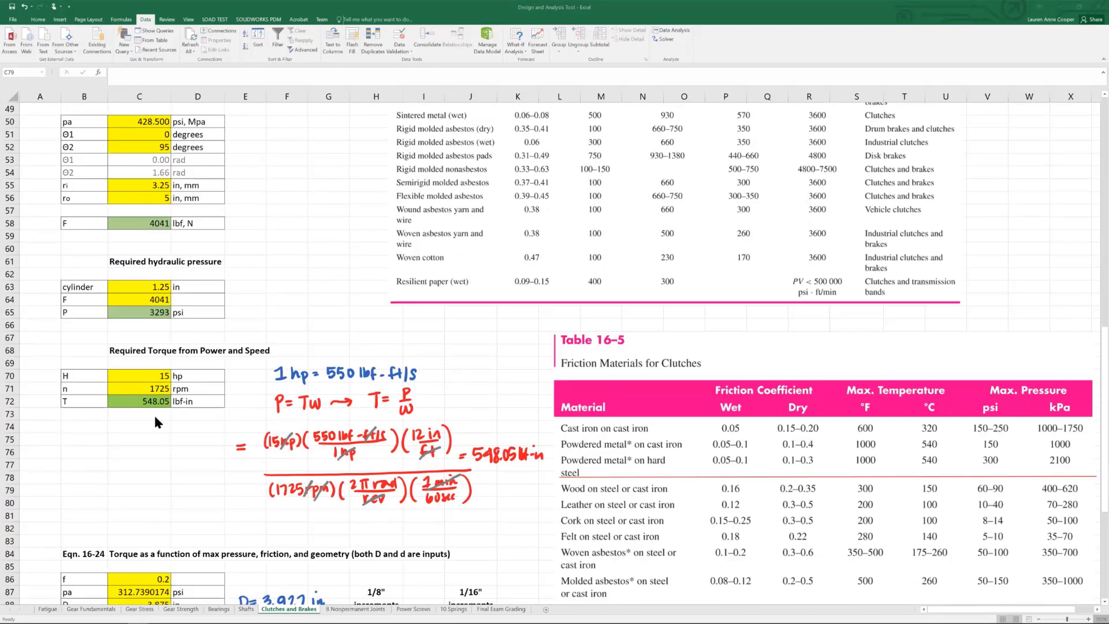
# - Set the horsepower in C70 to 45 hp
pyautogui.click(148, 375)
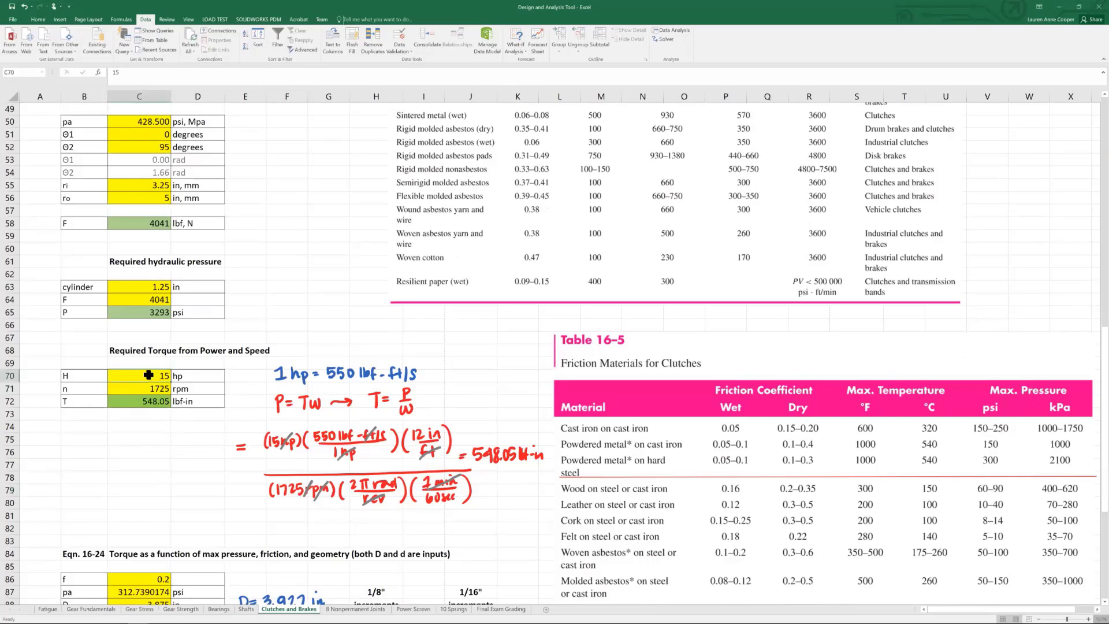
pyautogui.write('45')
pyautogui.press('Return')
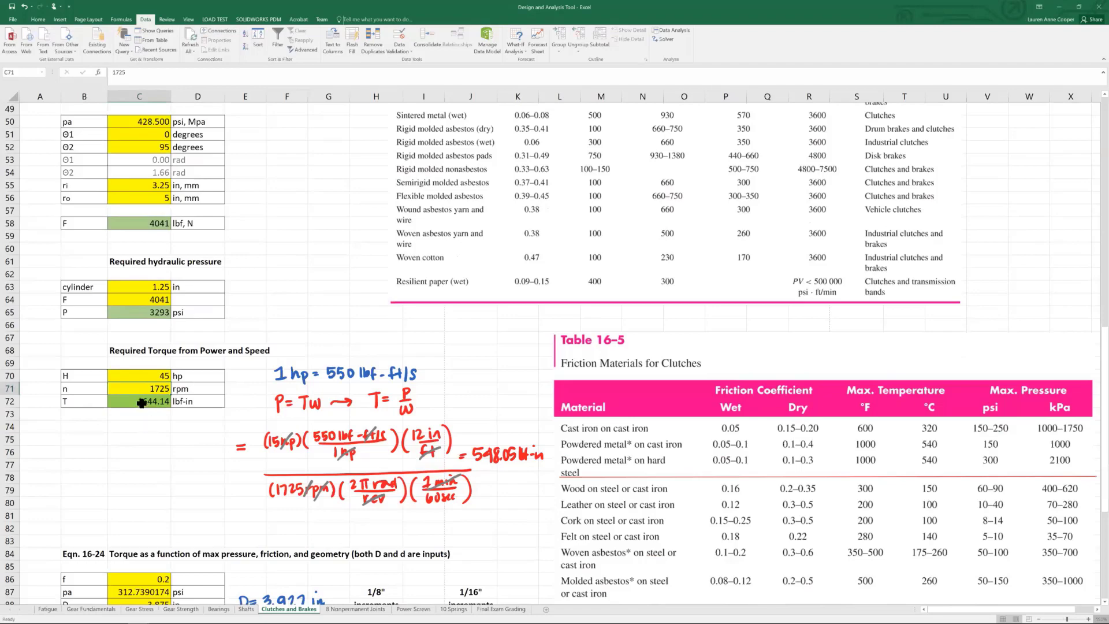
# - Note the resulting torque as 1644.14 in E19 and lbf-in in F19
pyautogui.scroll(3, 163, 400)
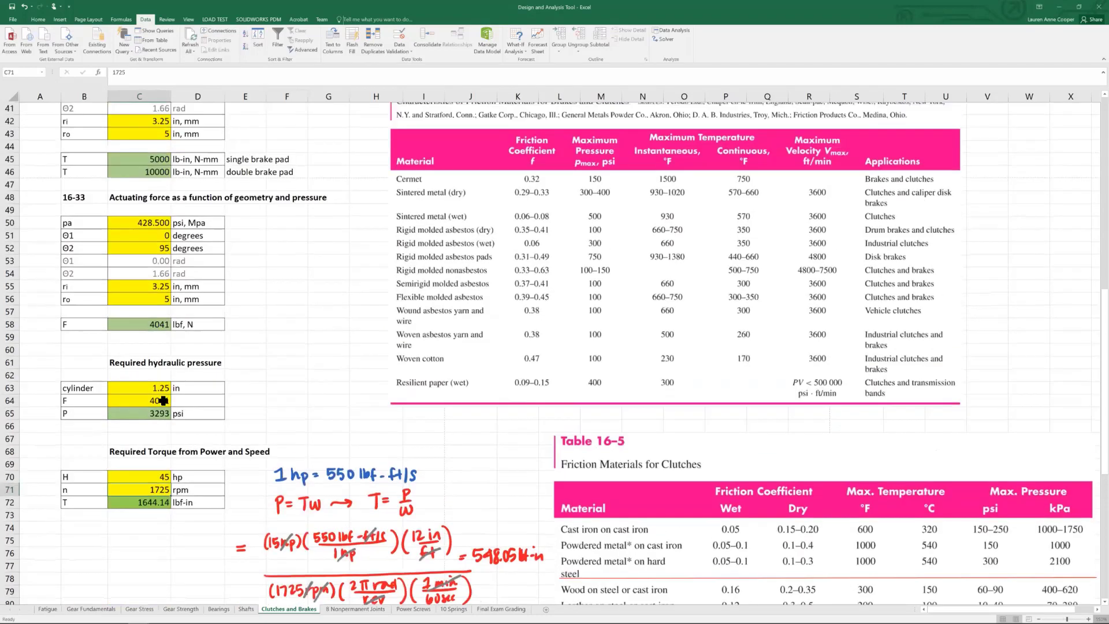
pyautogui.scroll(10, 164, 400)
pyautogui.click(254, 223)
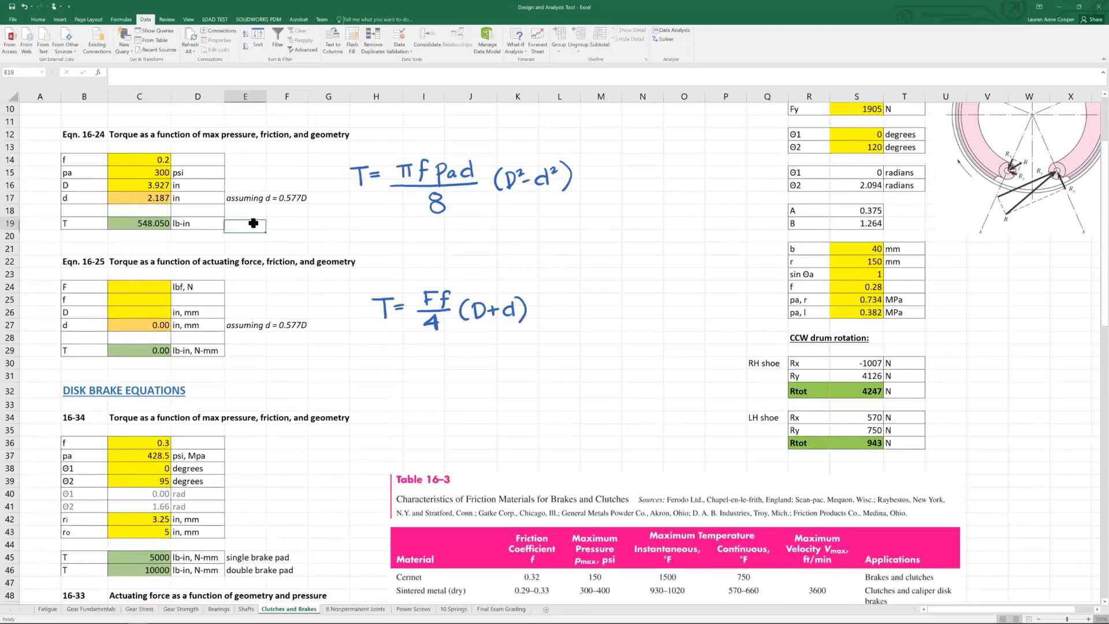
pyautogui.write('1644')
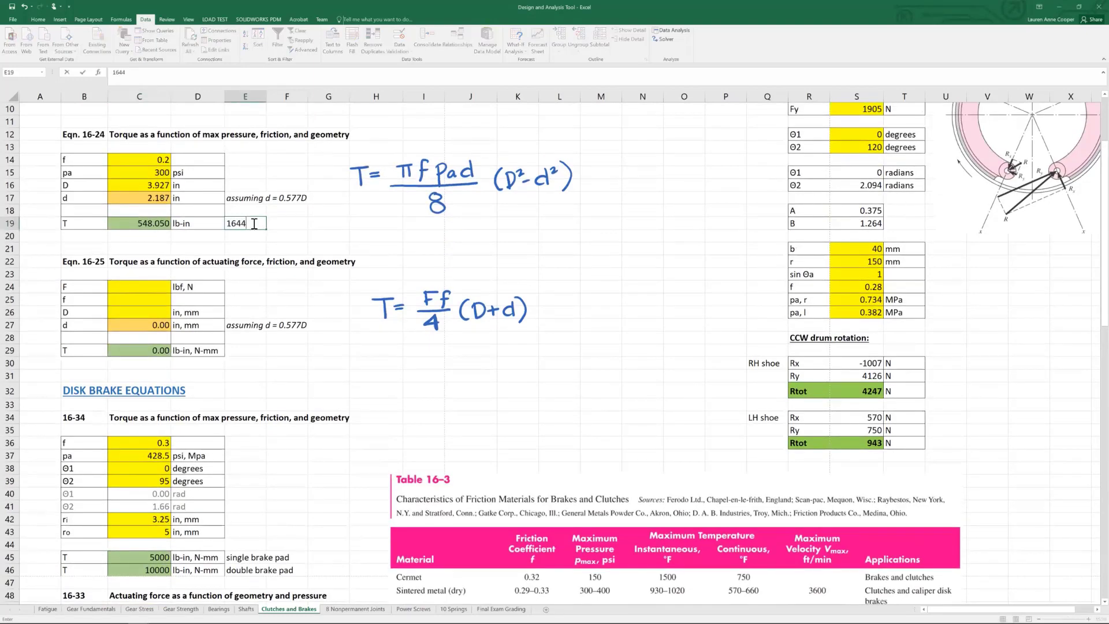
pyautogui.write('.14')
pyautogui.click(277, 220)
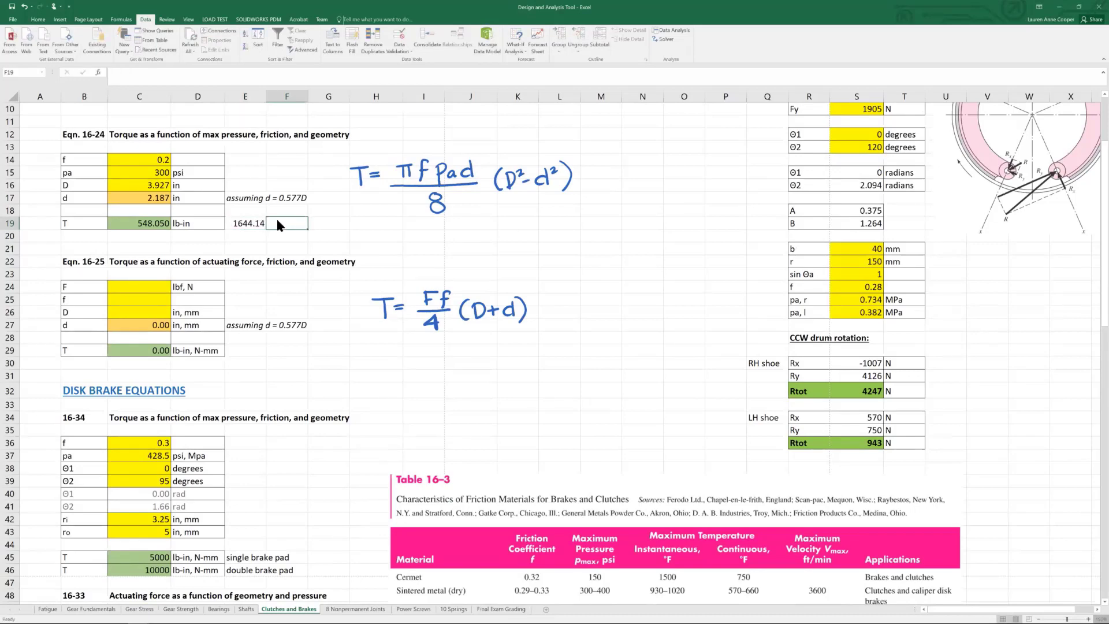
pyautogui.write('lbf-in')
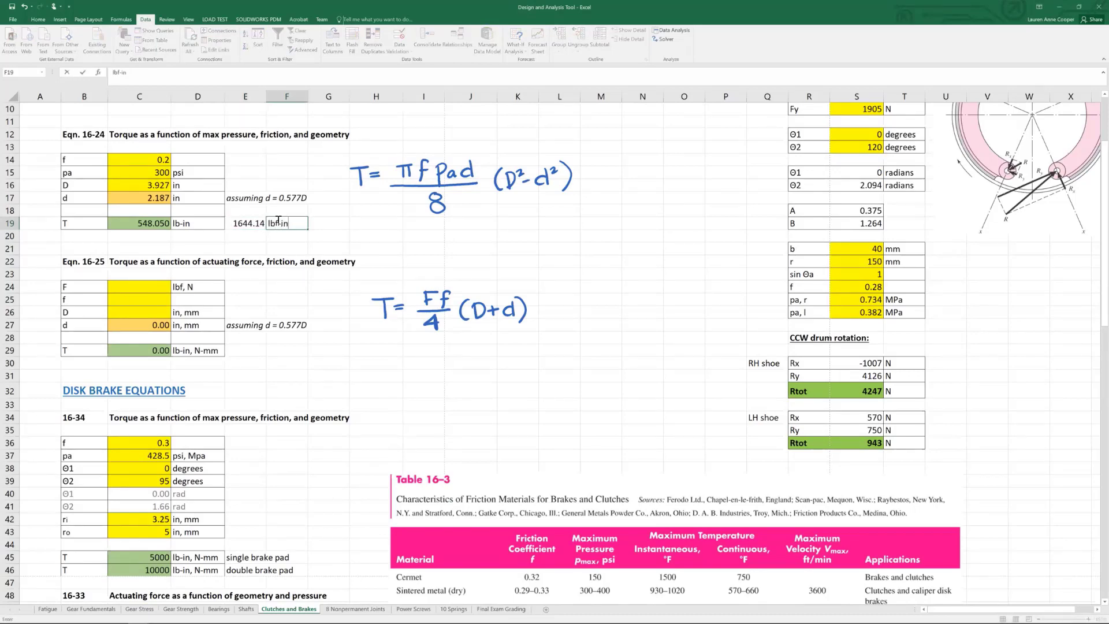
# - Enter =E19/C19 in E20 to check the torque ratio, about 2.99998
pyautogui.click(205, 247)
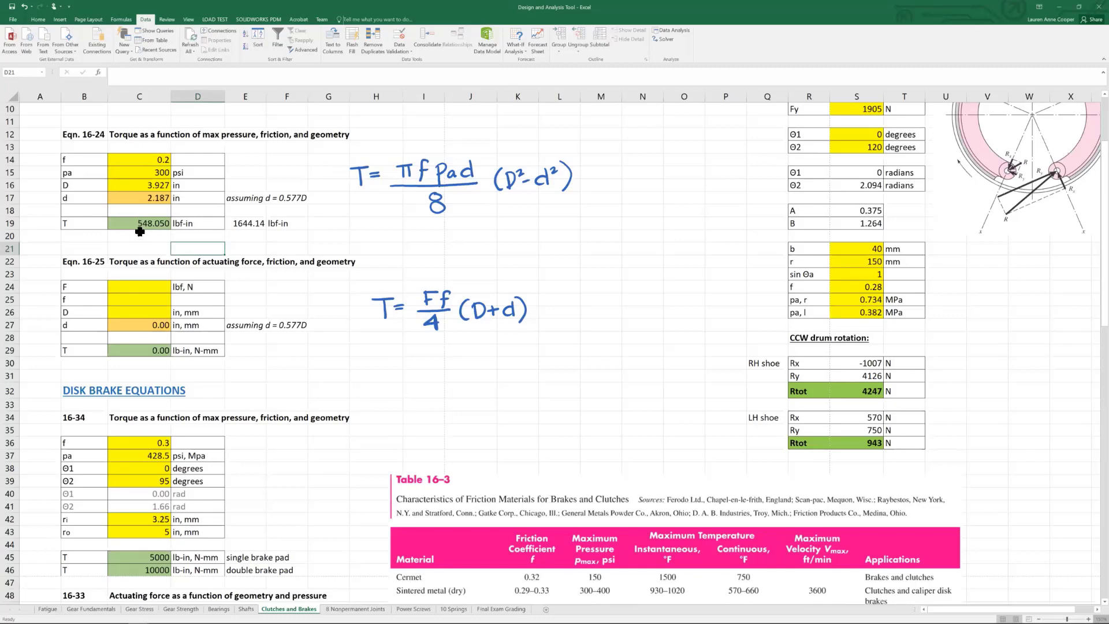
pyautogui.click(138, 239)
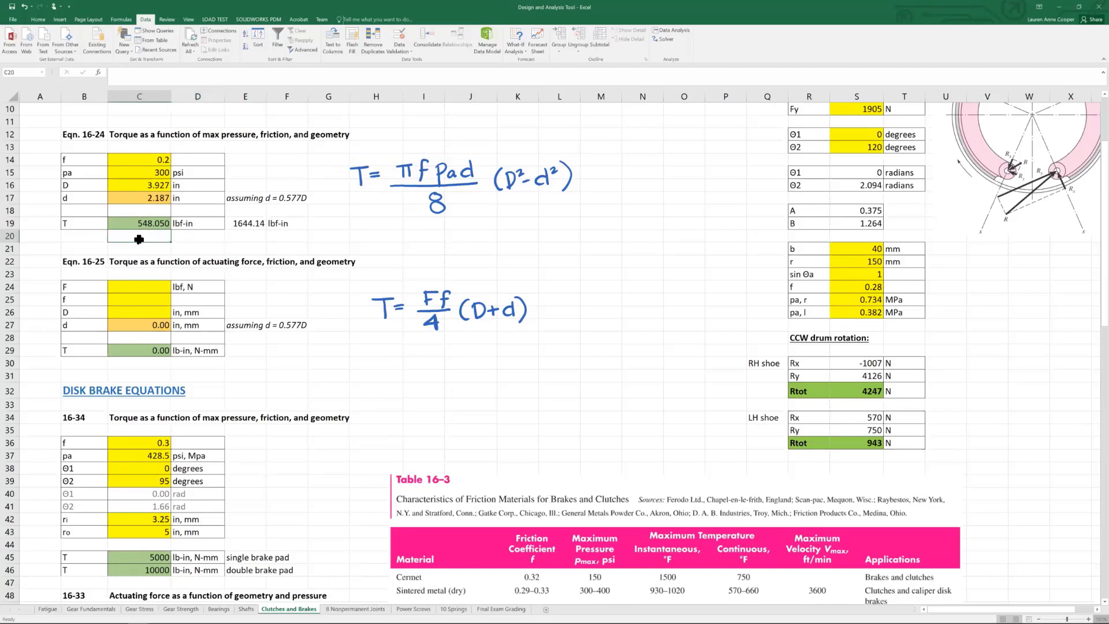
pyautogui.click(246, 236)
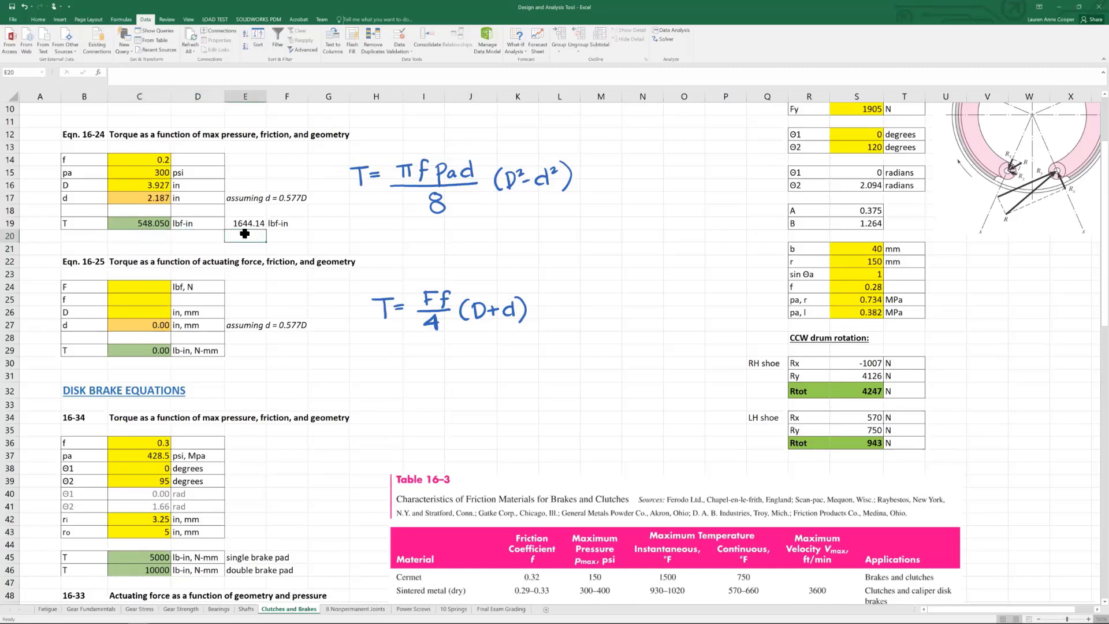
pyautogui.write('=')
pyautogui.press('Up')
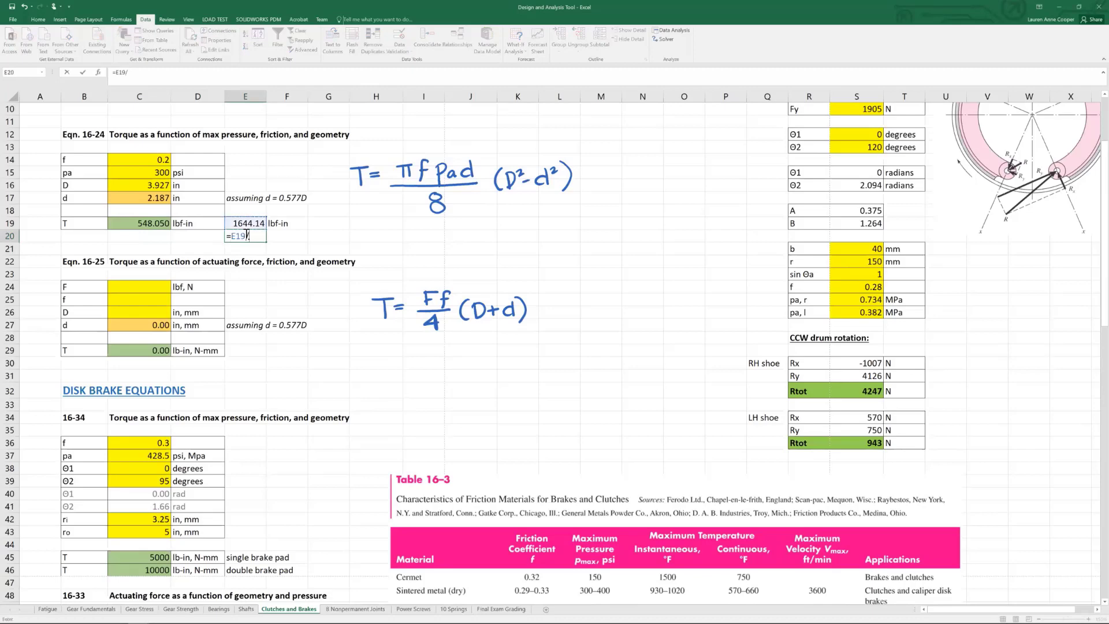
pyautogui.write('/')
pyautogui.press('Left')
pyautogui.press('Left')
pyautogui.press('Up')
pyautogui.press('Return')
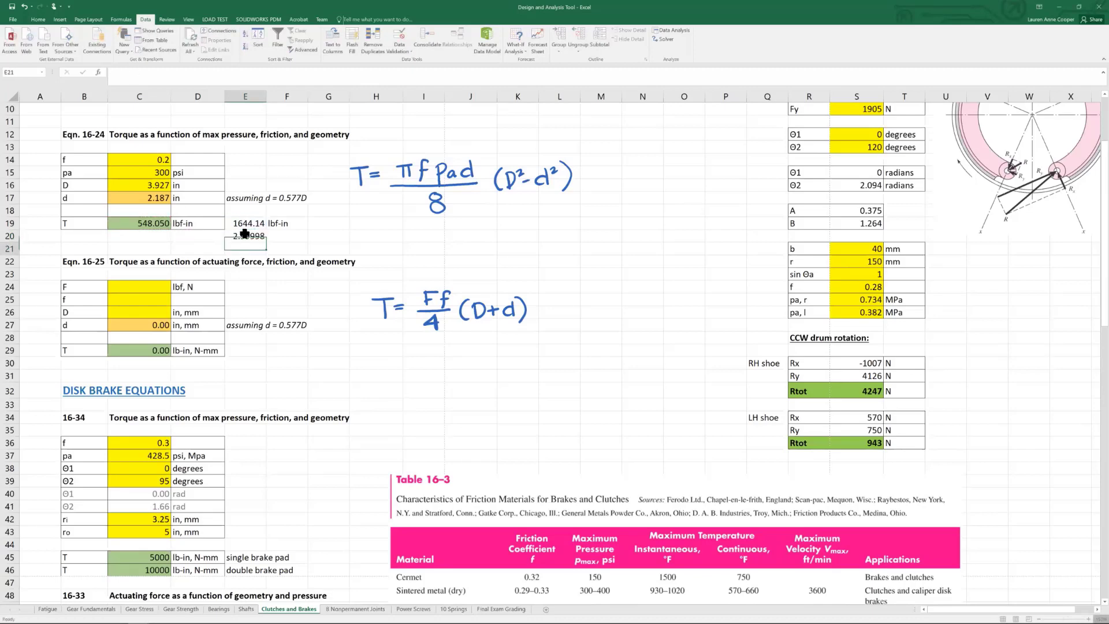
# - Clear the scratch cells E20, E19 and F19
pyautogui.press('Right')
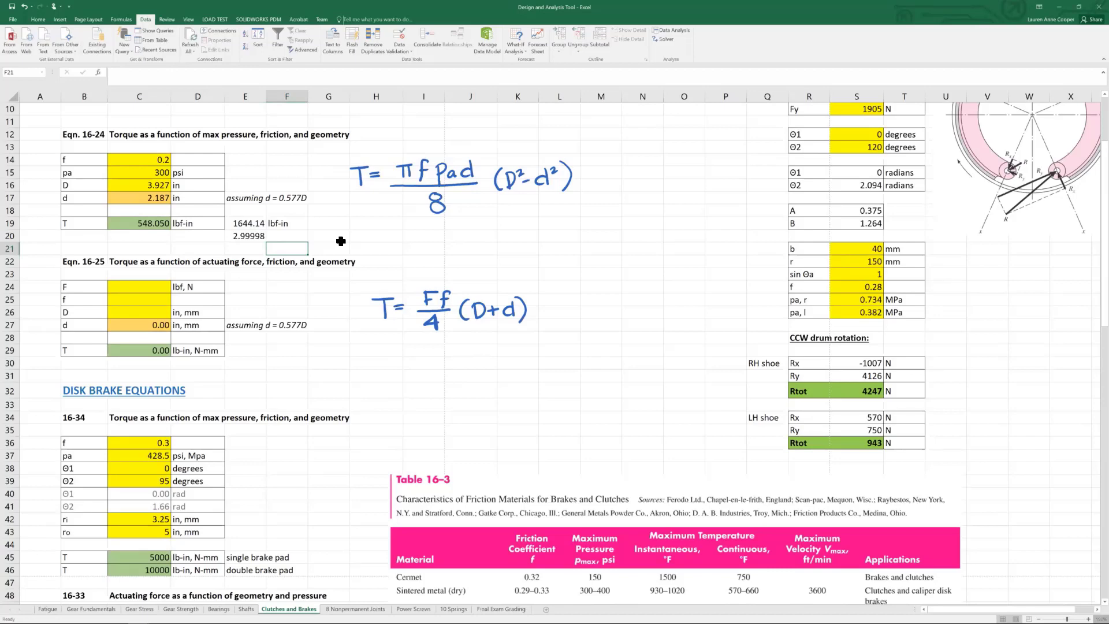
pyautogui.press('Up')
pyautogui.press('Left')
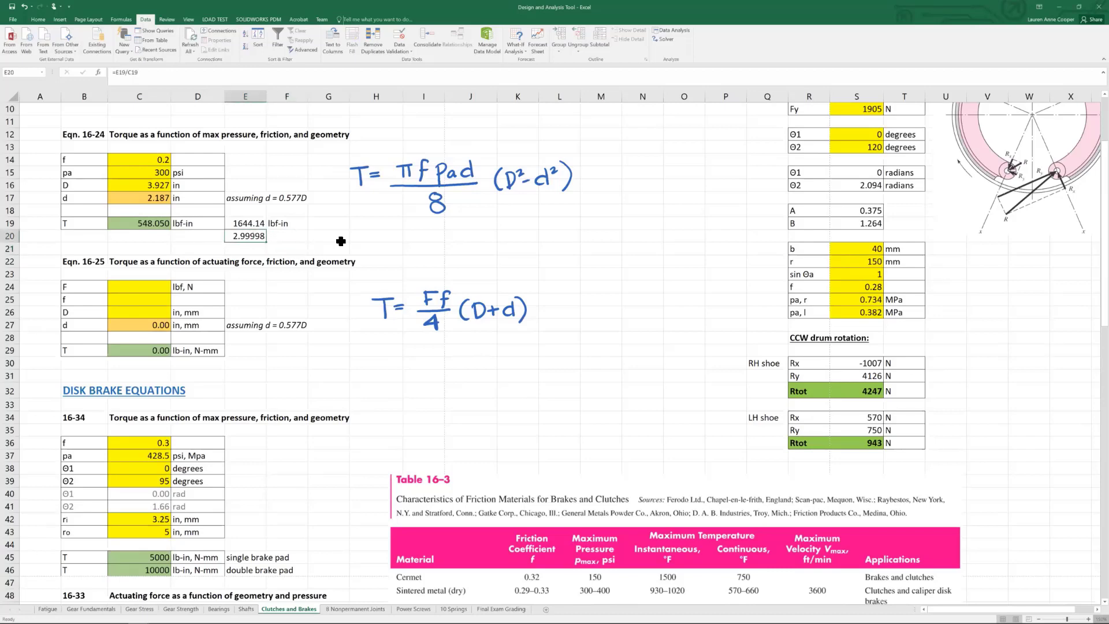
pyautogui.press('Delete')
pyautogui.press('Up')
pyautogui.press('Delete')
pyautogui.press('Right')
pyautogui.press('Delete')
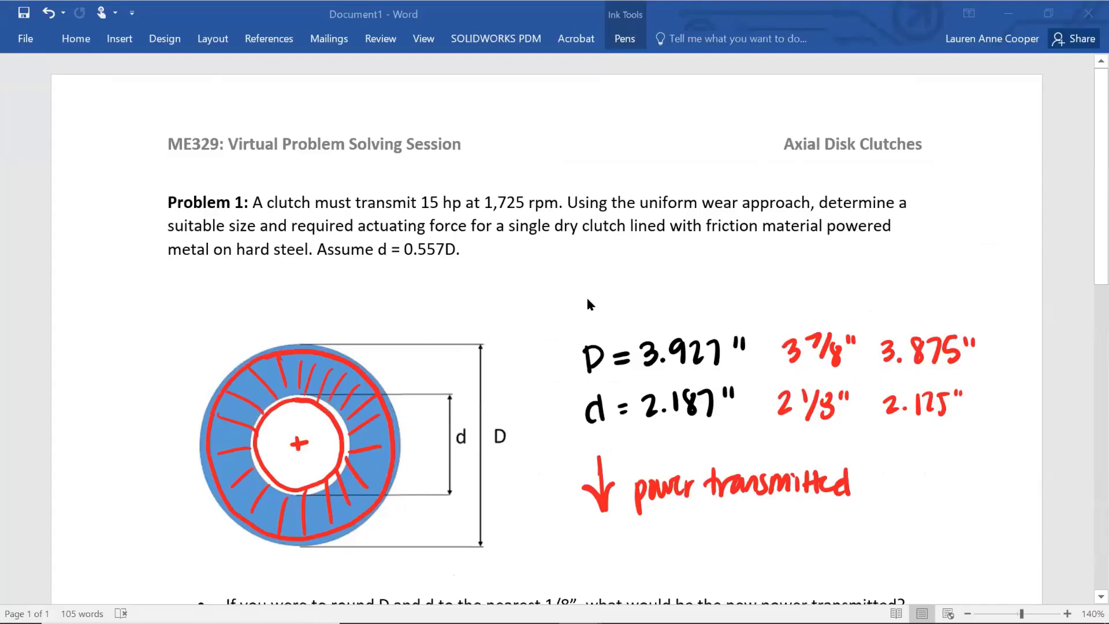
# - Highlight 'required actuating force' in Problem 1 with the yellow highlighter
pyautogui.click(625, 38)
pyautogui.click(413, 75)
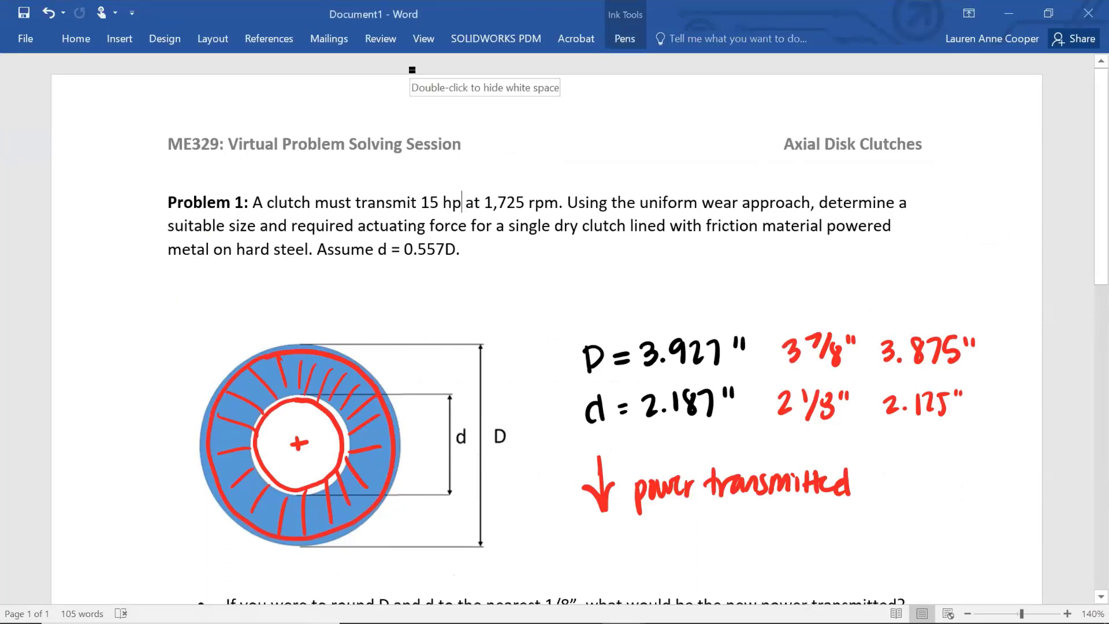
pyautogui.moveTo(289, 220); pyautogui.dragTo(519, 214)
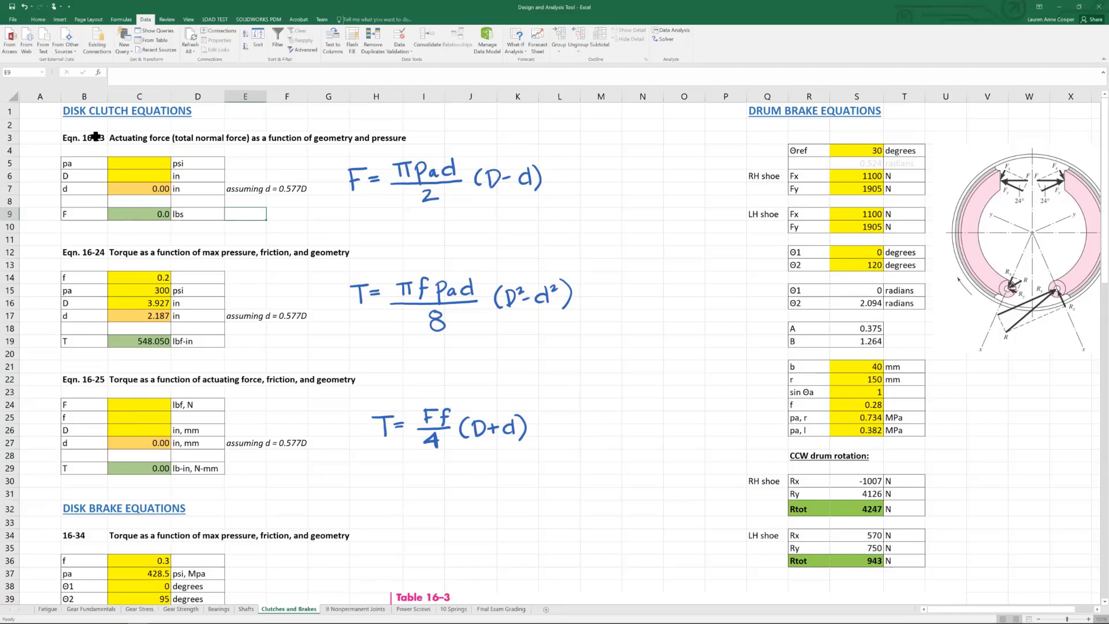
# - Enter pa = 300 in C5 and D = 3.927 as the actuating-force inputs
pyautogui.click(126, 215)
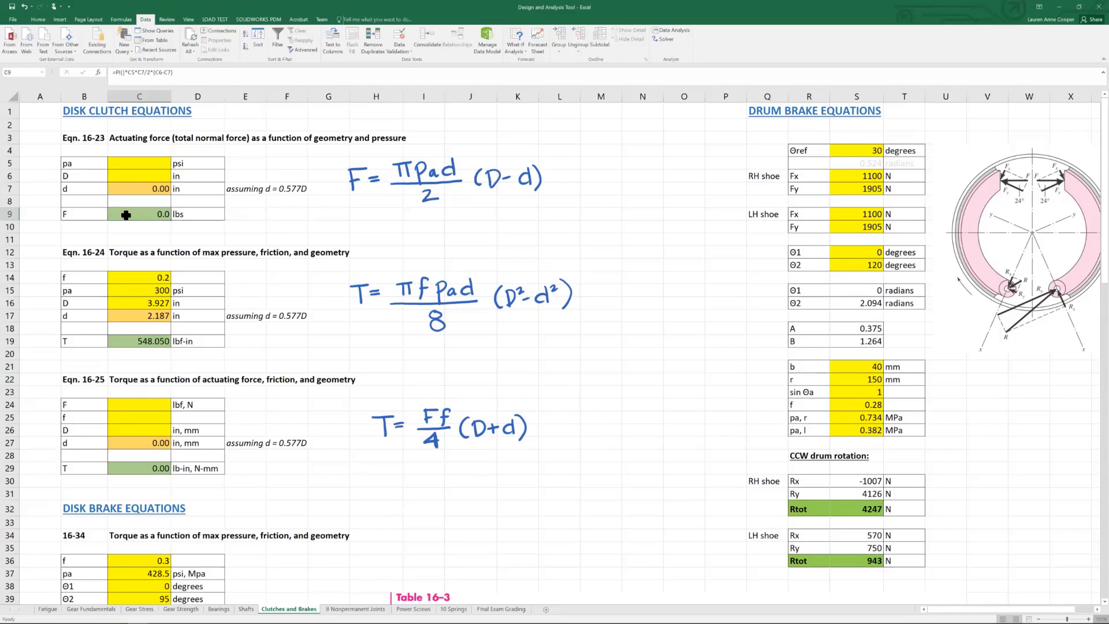
pyautogui.click(138, 163)
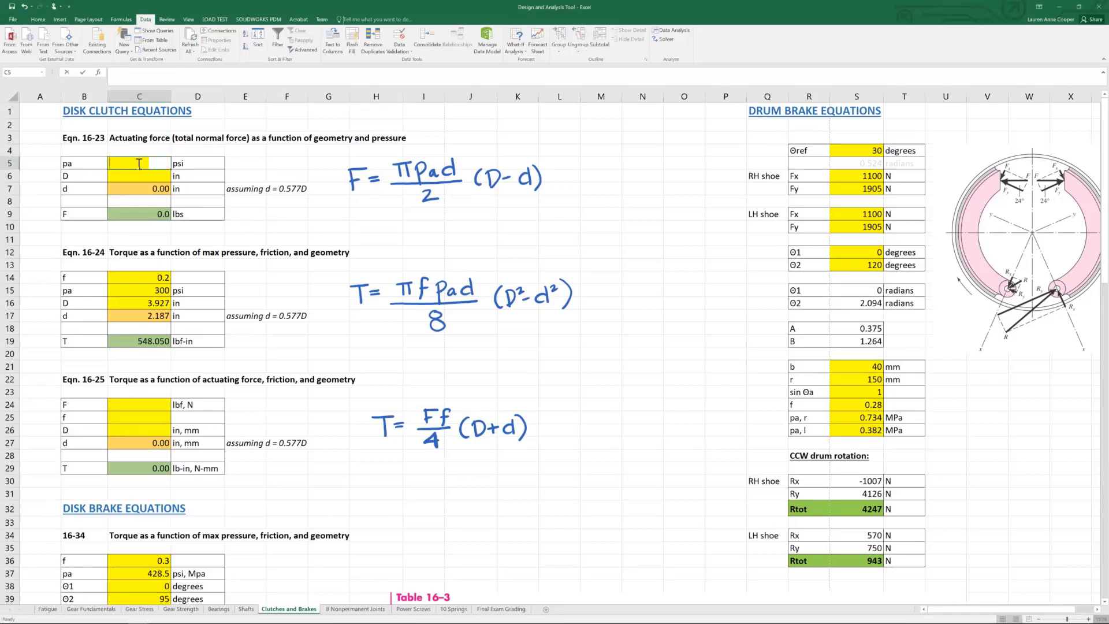
pyautogui.write('300')
pyautogui.click(136, 176)
pyautogui.write('3.927')
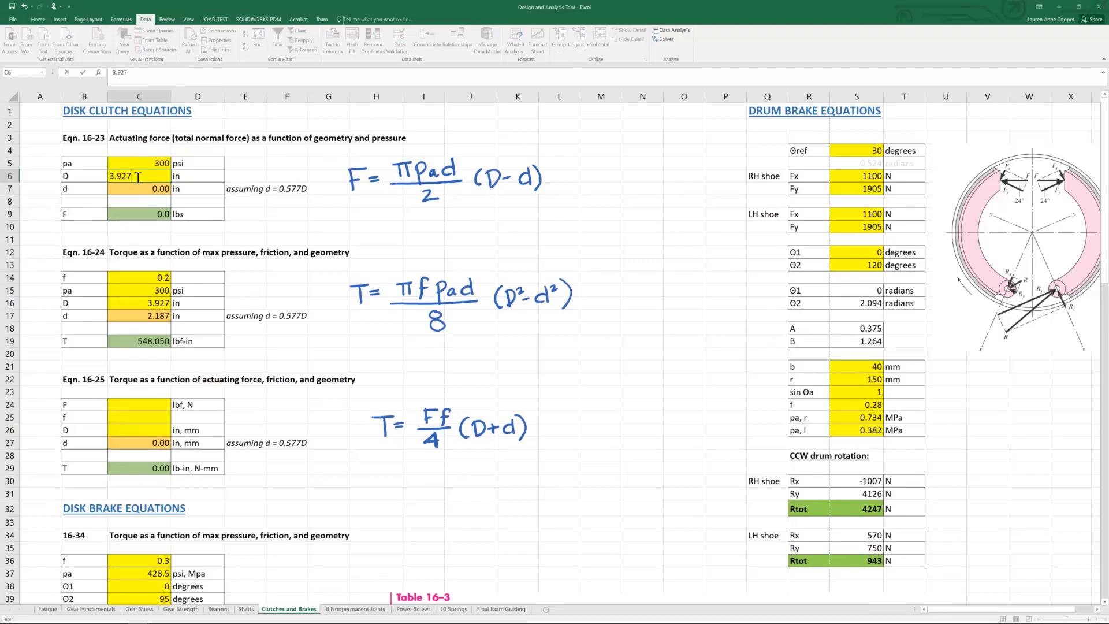
pyautogui.click(263, 226)
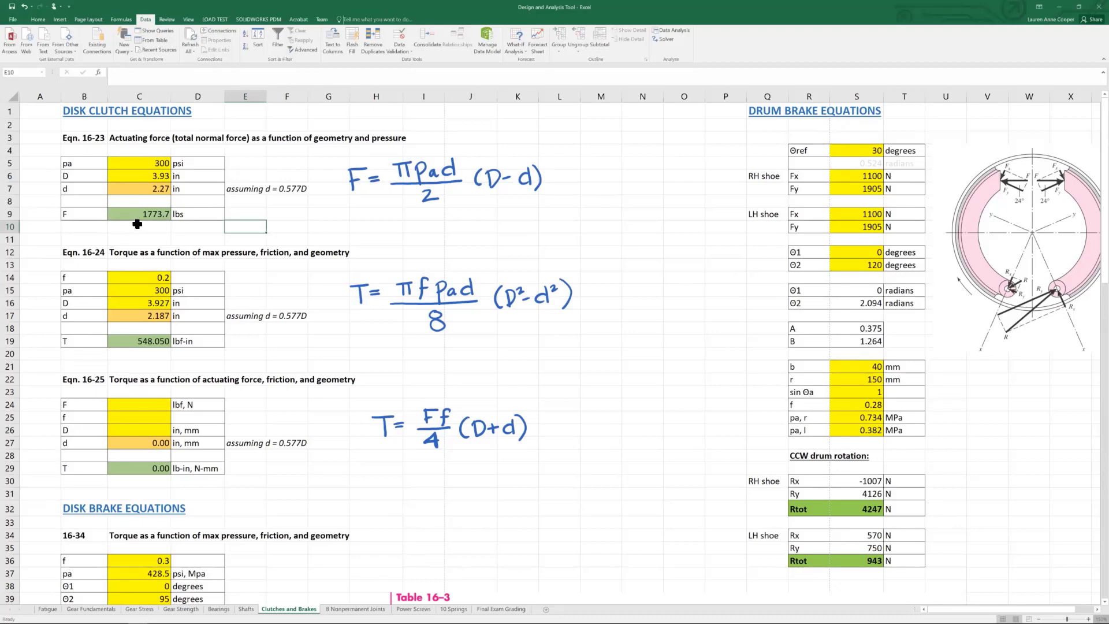
# - Change the force result's unit label from lbs to lbf
pyautogui.doubleClick(204, 213)
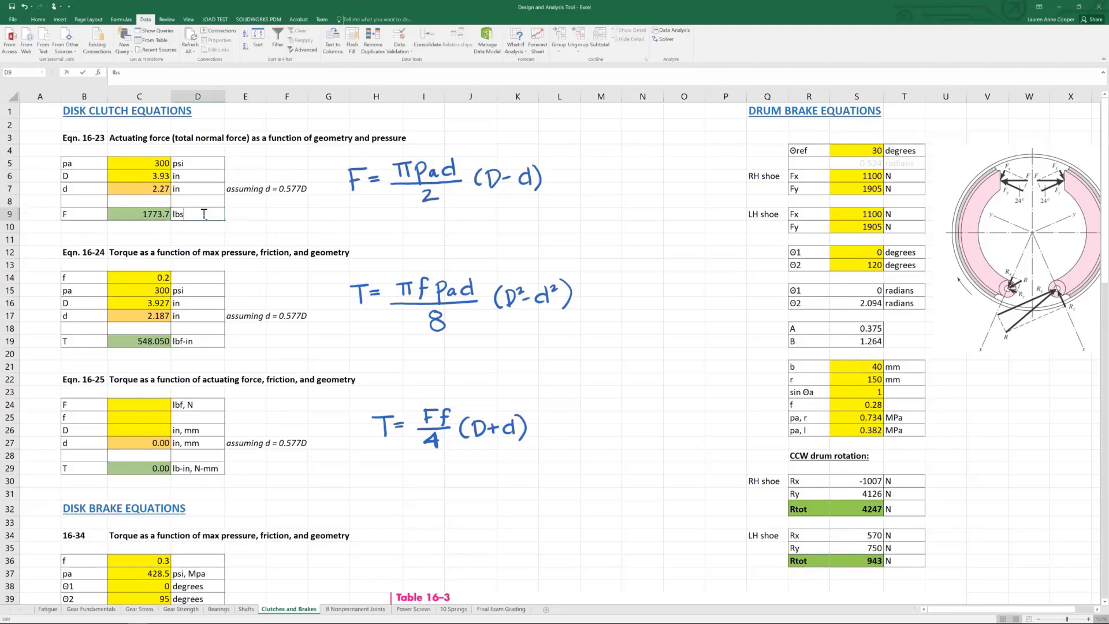
pyautogui.press('BackSpace')
pyautogui.write('f')
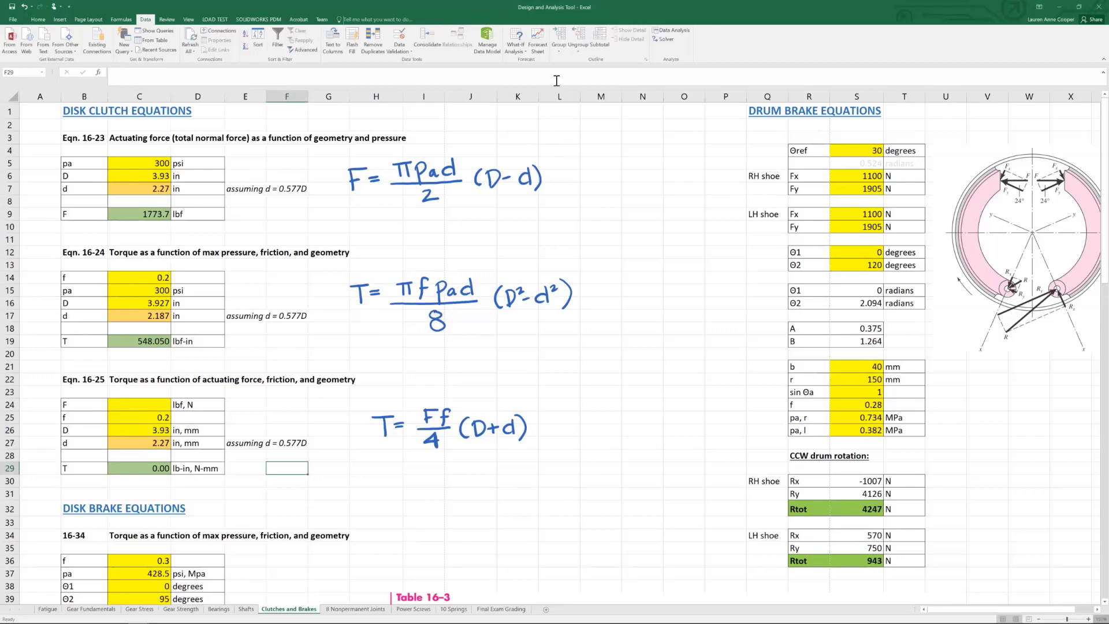
# - Goal Seek the torque in C29 to 548.05 by changing the actuating force in C24
pyautogui.click(516, 46)
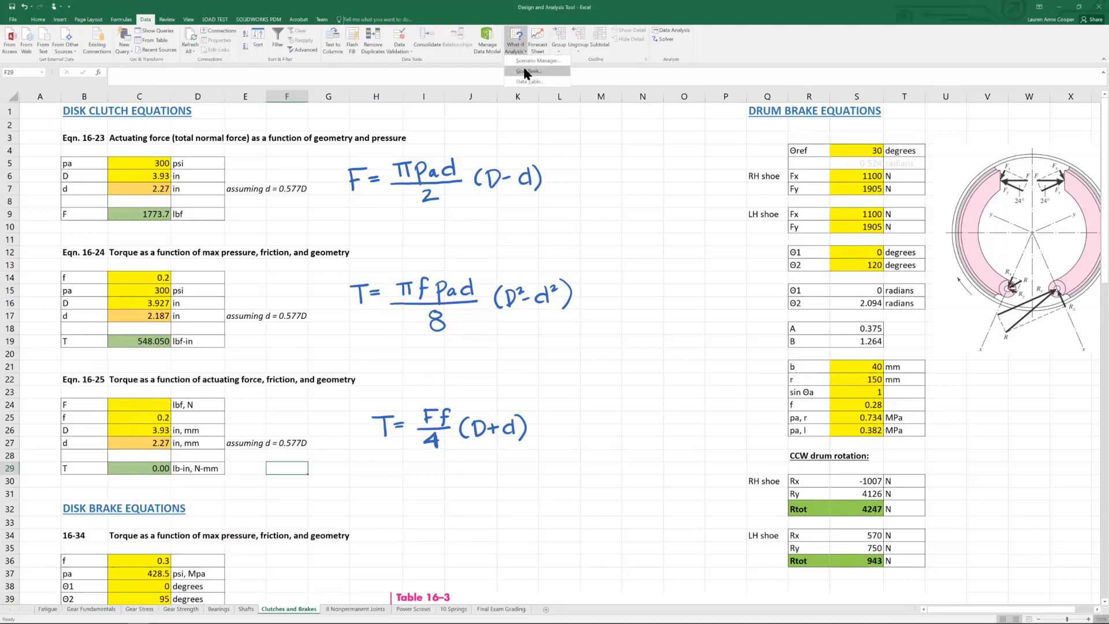
pyautogui.click(526, 73)
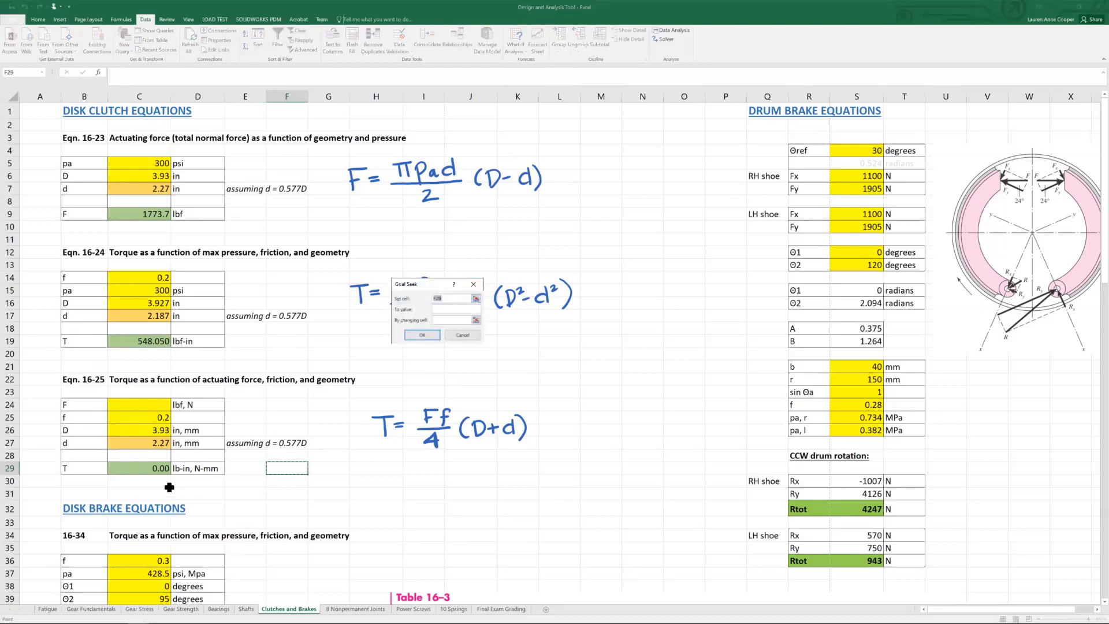
pyautogui.click(147, 469)
pyautogui.click(441, 320)
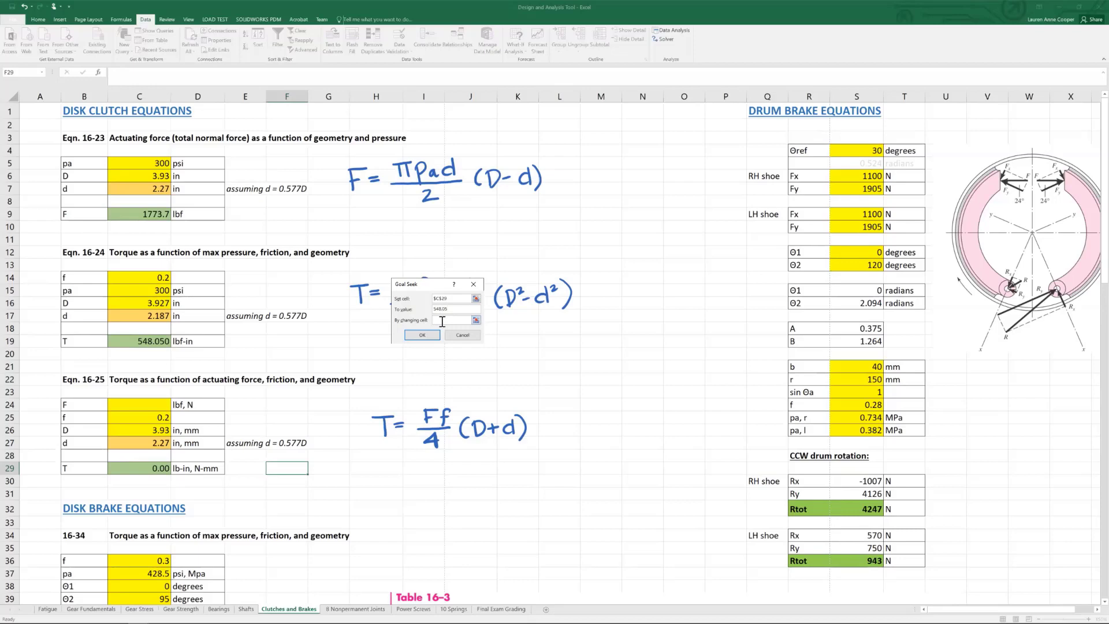
pyautogui.click(151, 406)
pyautogui.click(425, 335)
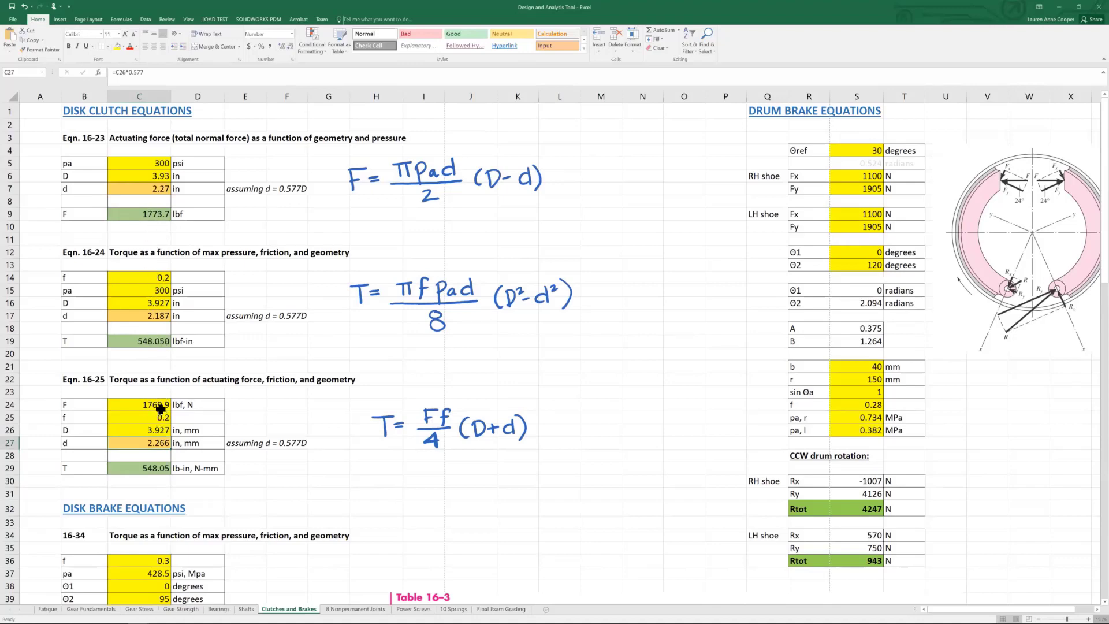
# - Show more decimal places for D in C26, d in C27 and the torque in C29
pyautogui.click(128, 174)
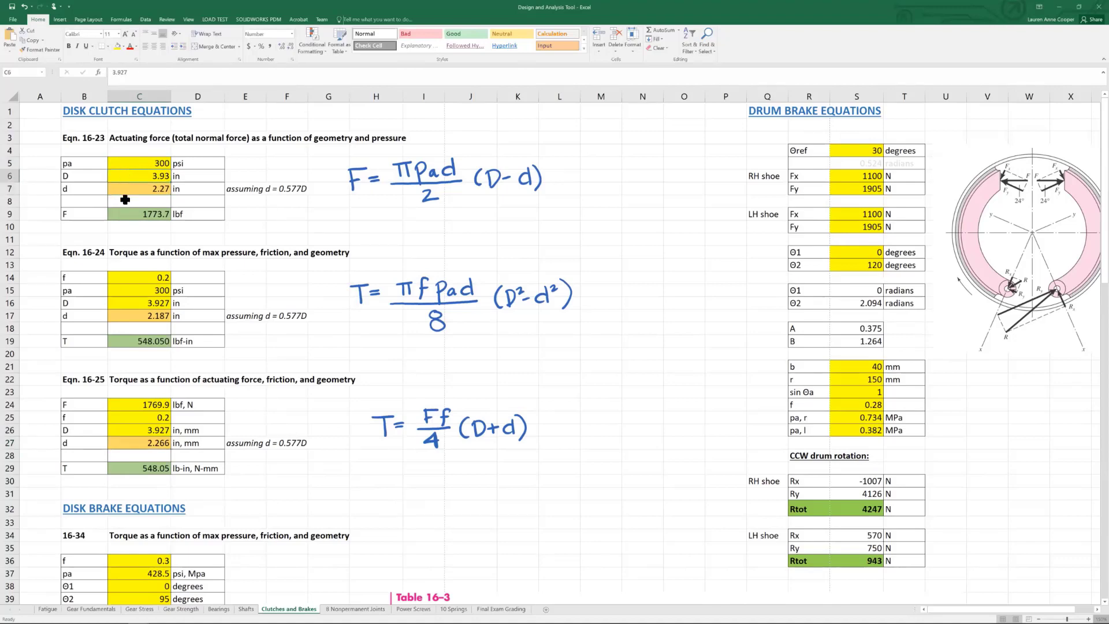
pyautogui.click(148, 430)
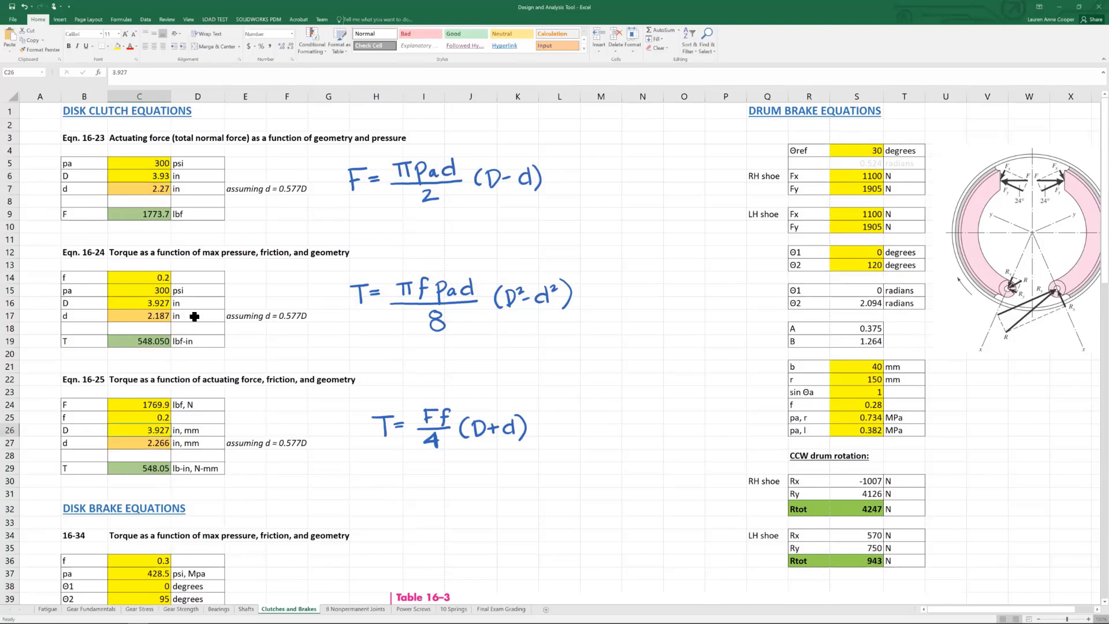
pyautogui.click(288, 48)
pyautogui.click(281, 48)
pyautogui.click(281, 48)
pyautogui.click(281, 47)
pyautogui.click(281, 48)
pyautogui.click(148, 443)
pyautogui.click(281, 46)
pyautogui.click(281, 46)
pyautogui.click(281, 46)
pyautogui.click(281, 46)
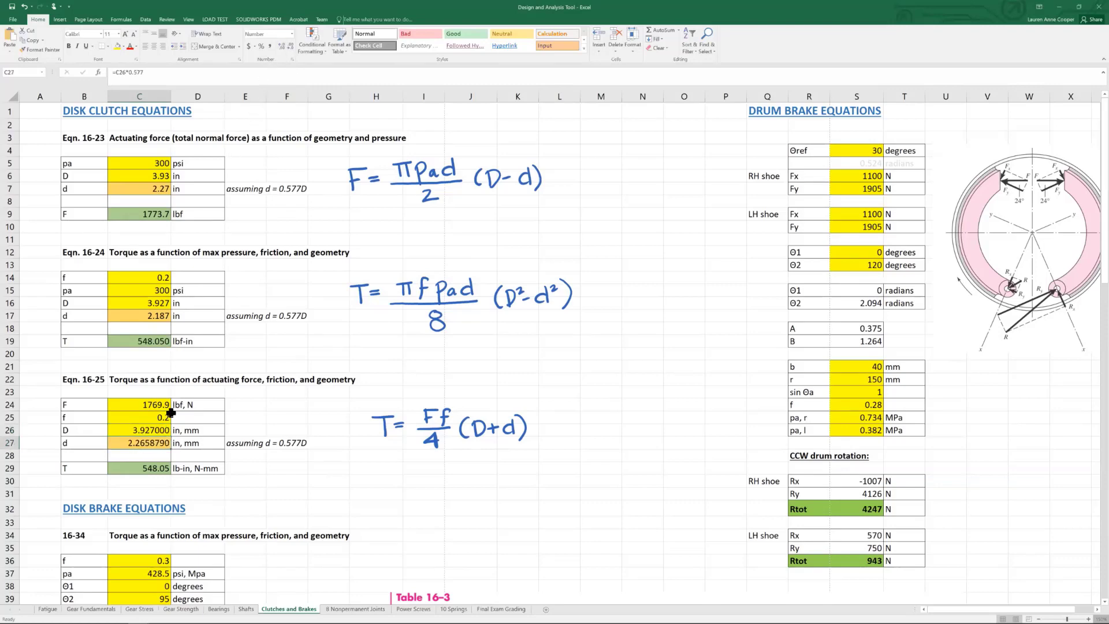
pyautogui.click(148, 468)
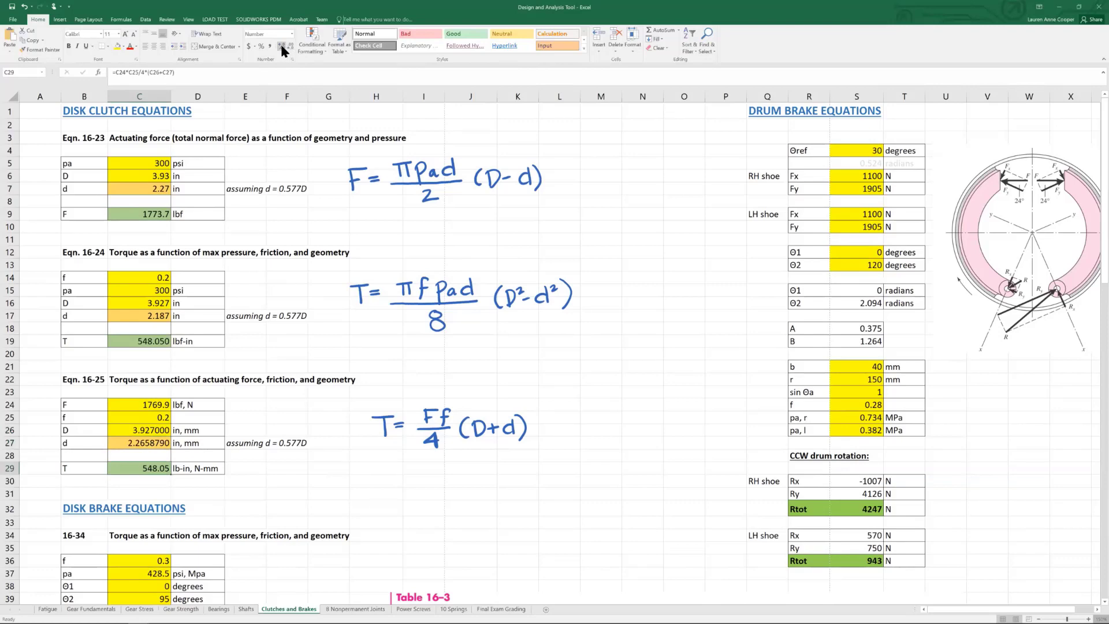
pyautogui.click(282, 47)
pyautogui.click(318, 363)
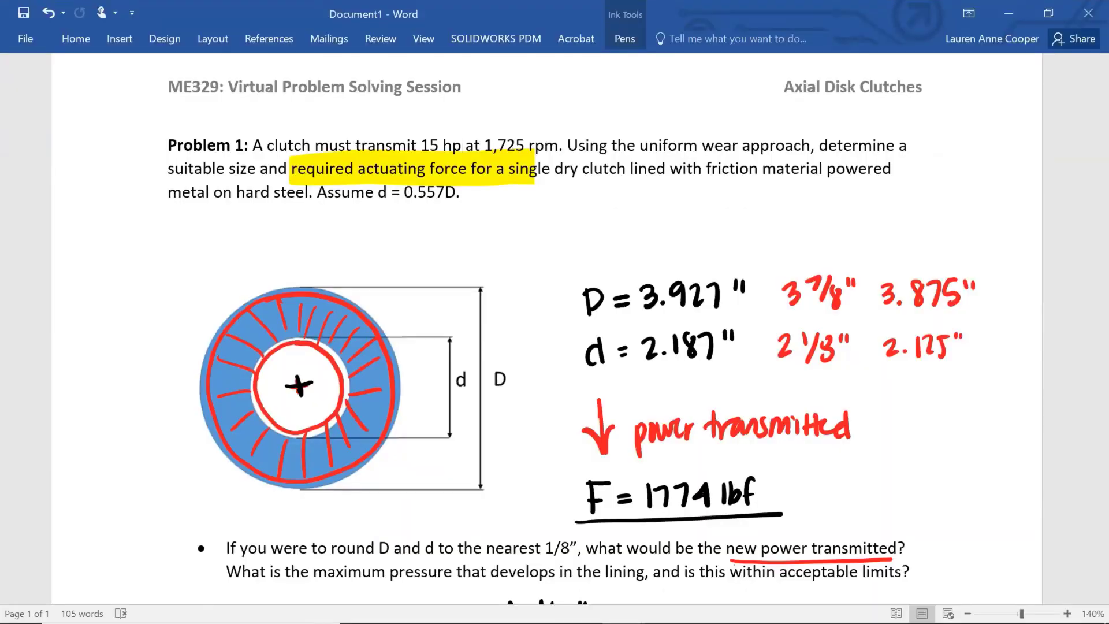
# - Draw an inked arrow pointing at the F = 1774 lbf result on the Word sheet
pyautogui.moveTo(542, 501); pyautogui.dragTo(575, 501)
pyautogui.moveTo(558, 490); pyautogui.dragTo(563, 511)
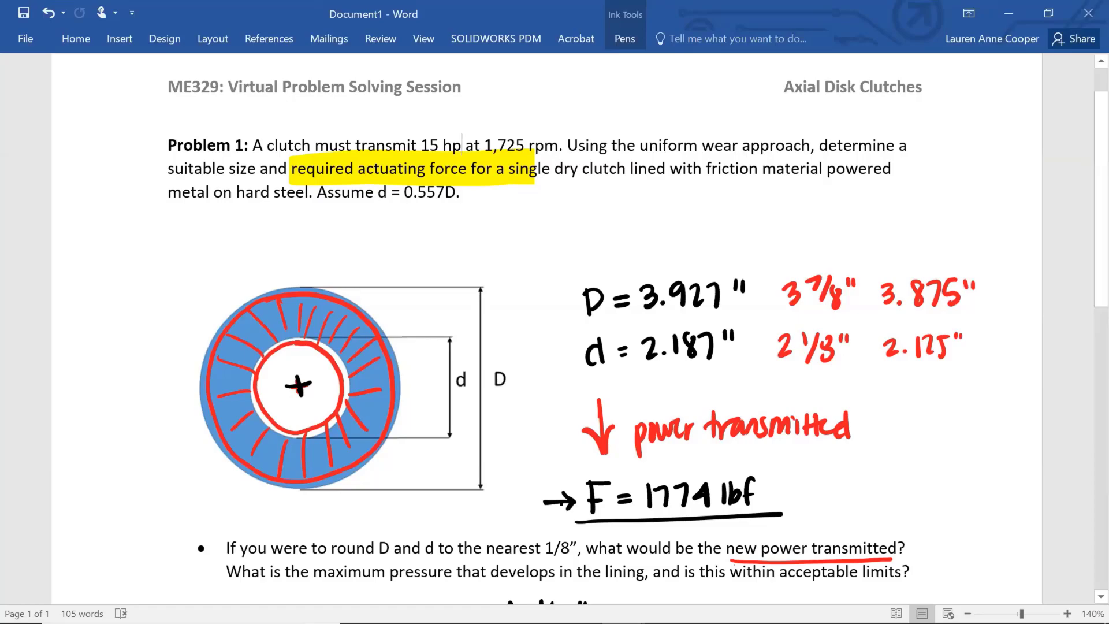
pyautogui.hotkey('alt', 'Tab')
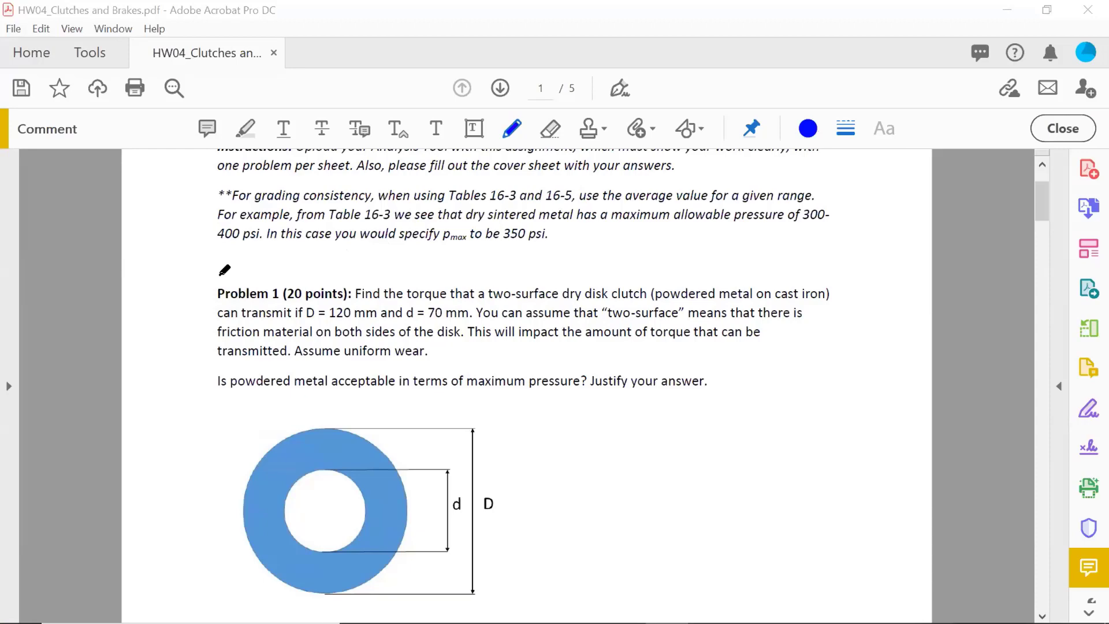
# - Handwrite D = 120mm and d = 70mm beside the diameter labels in Problem 1
pyautogui.moveTo(500, 501); pyautogui.dragTo(511, 501)
pyautogui.moveTo(502, 506); pyautogui.dragTo(530, 508)
pyautogui.moveTo(538, 495); pyautogui.dragTo(570, 504)
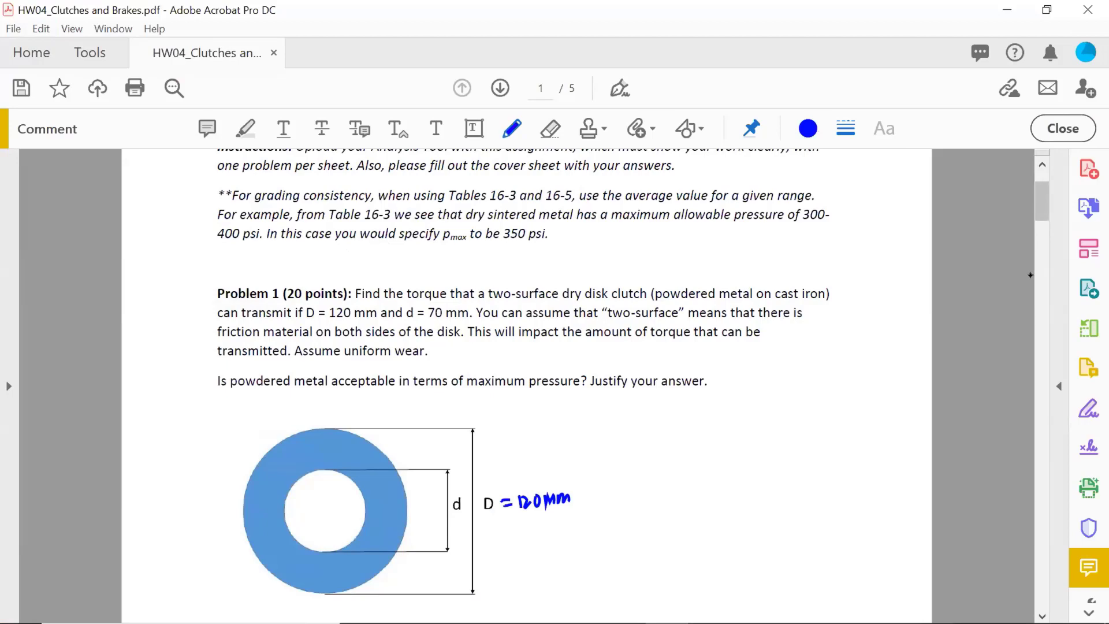
pyautogui.moveTo(456, 519); pyautogui.dragTo(462, 519)
pyautogui.moveTo(456, 524); pyautogui.dragTo(522, 519)
# - Write d = 0.577D to the right of the diagram and underline it
pyautogui.moveTo(573, 432)
pyautogui.mouseDown()
pyautogui.moveTo(559, 440)
pyautogui.moveTo(574, 450)
pyautogui.moveTo(588, 434)
pyautogui.mouseUp()
pyautogui.moveTo(581, 442); pyautogui.dragTo(589, 440)
pyautogui.moveTo(604, 429)
pyautogui.mouseDown()
pyautogui.moveTo(599, 441)
pyautogui.moveTo(605, 428)
pyautogui.moveTo(617, 444)
pyautogui.moveTo(652, 446)
pyautogui.mouseUp()
pyautogui.click(615, 443)
pyautogui.moveTo(665, 427); pyautogui.dragTo(665, 443)
pyautogui.moveTo(553, 462); pyautogui.dragTo(697, 453)
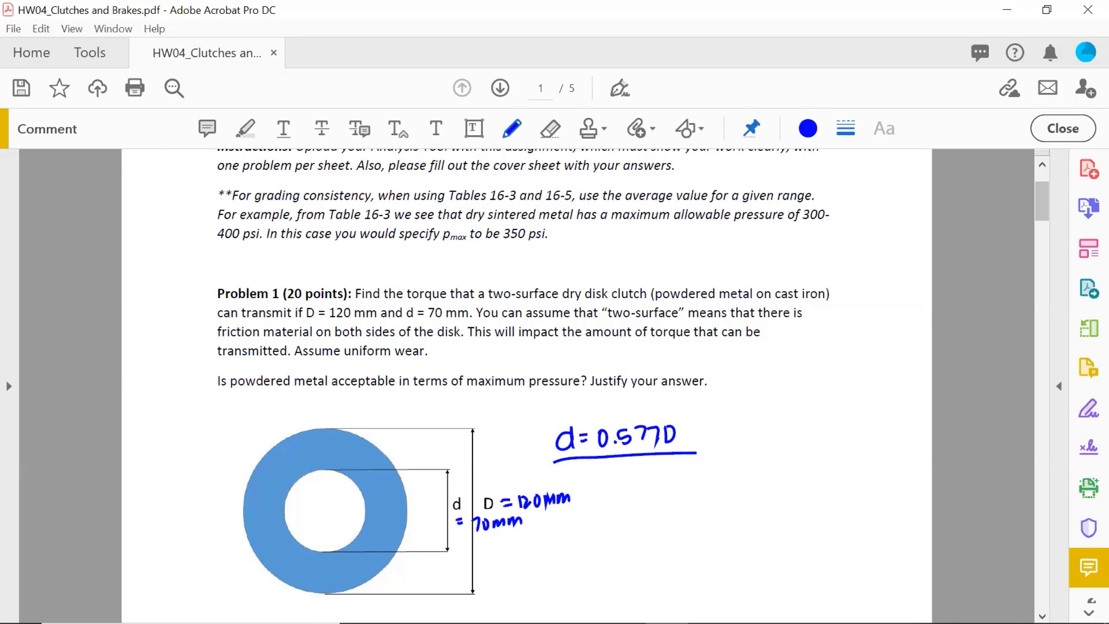
# - Write equation numbers 16-24 and 16-25 beside the diagram
pyautogui.moveTo(675, 490)
pyautogui.mouseDown()
pyautogui.moveTo(675, 514)
pyautogui.moveTo(703, 498)
pyautogui.mouseUp()
pyautogui.moveTo(708, 492); pyautogui.dragTo(722, 506)
pyautogui.moveTo(735, 489)
pyautogui.mouseDown()
pyautogui.moveTo(735, 506)
pyautogui.moveTo(741, 494)
pyautogui.mouseUp()
pyautogui.moveTo(678, 521); pyautogui.dragTo(679, 544)
pyautogui.moveTo(692, 521)
pyautogui.mouseDown()
pyautogui.moveTo(688, 536)
pyautogui.moveTo(723, 538)
pyautogui.mouseUp()
pyautogui.moveTo(728, 520)
pyautogui.mouseDown()
pyautogui.moveTo(733, 541)
pyautogui.moveTo(738, 517)
pyautogui.moveTo(811, 508)
pyautogui.moveTo(807, 532)
pyautogui.mouseUp()
# - Add the note 'only for a single friction surface' and underline 'two-surface dry'
pyautogui.click(771, 508)
pyautogui.moveTo(825, 496)
pyautogui.mouseDown()
pyautogui.moveTo(820, 520)
pyautogui.moveTo(844, 503)
pyautogui.mouseUp()
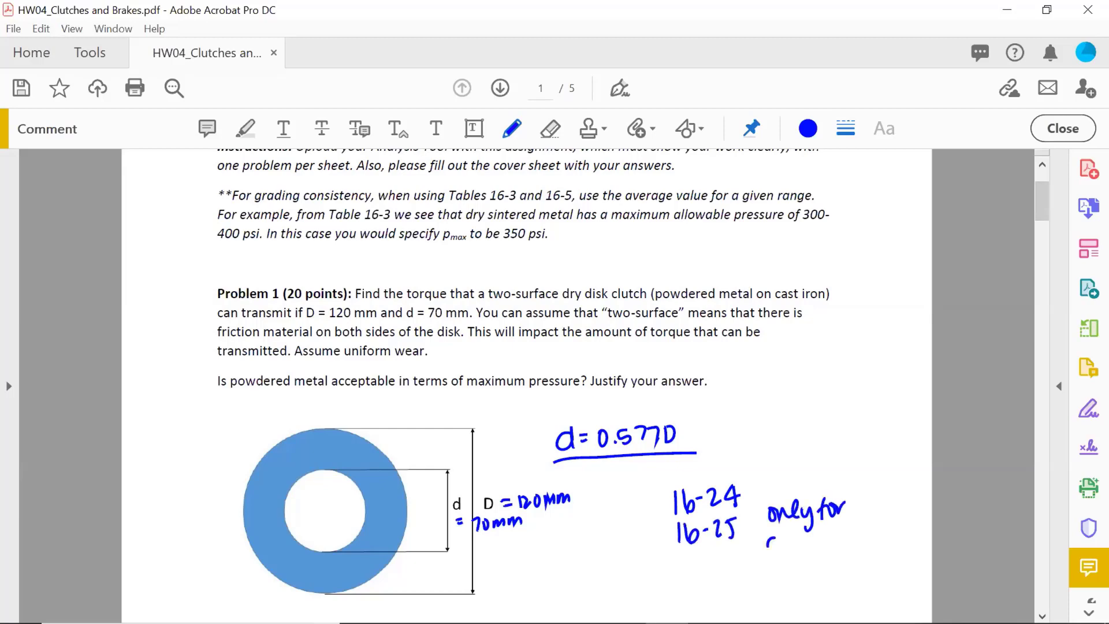
pyautogui.moveTo(768, 539)
pyautogui.mouseDown()
pyautogui.moveTo(820, 548)
pyautogui.moveTo(838, 528)
pyautogui.moveTo(765, 577)
pyautogui.moveTo(788, 561)
pyautogui.moveTo(792, 571)
pyautogui.mouseUp()
pyautogui.moveTo(801, 544)
pyautogui.mouseDown()
pyautogui.moveTo(797, 571)
pyautogui.moveTo(808, 568)
pyautogui.mouseUp()
pyautogui.moveTo(814, 556); pyautogui.dragTo(830, 565)
pyautogui.moveTo(846, 548)
pyautogui.mouseDown()
pyautogui.moveTo(840, 561)
pyautogui.moveTo(873, 542)
pyautogui.mouseUp()
pyautogui.moveTo(882, 552); pyautogui.dragTo(883, 559)
pyautogui.moveTo(888, 556); pyautogui.dragTo(897, 553)
pyautogui.moveTo(771, 585); pyautogui.dragTo(894, 575)
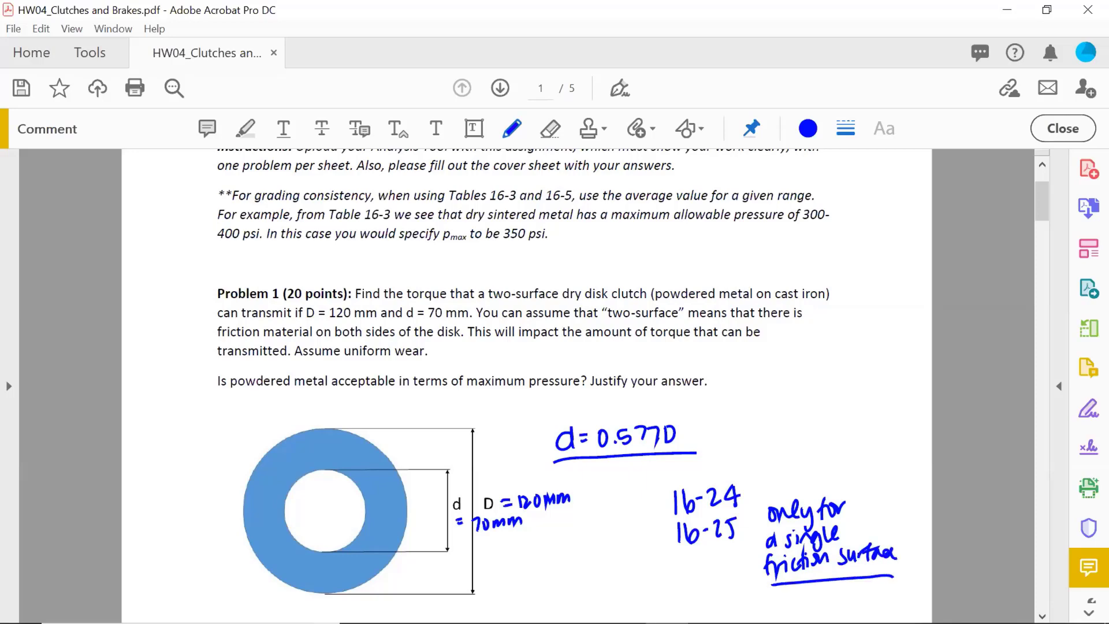
pyautogui.moveTo(488, 304); pyautogui.dragTo(567, 301)
# - Leave the pencil tool and scroll down to Problem 2 on page 2
pyautogui.press('Escape')
pyautogui.scroll(-5, 740, 310)
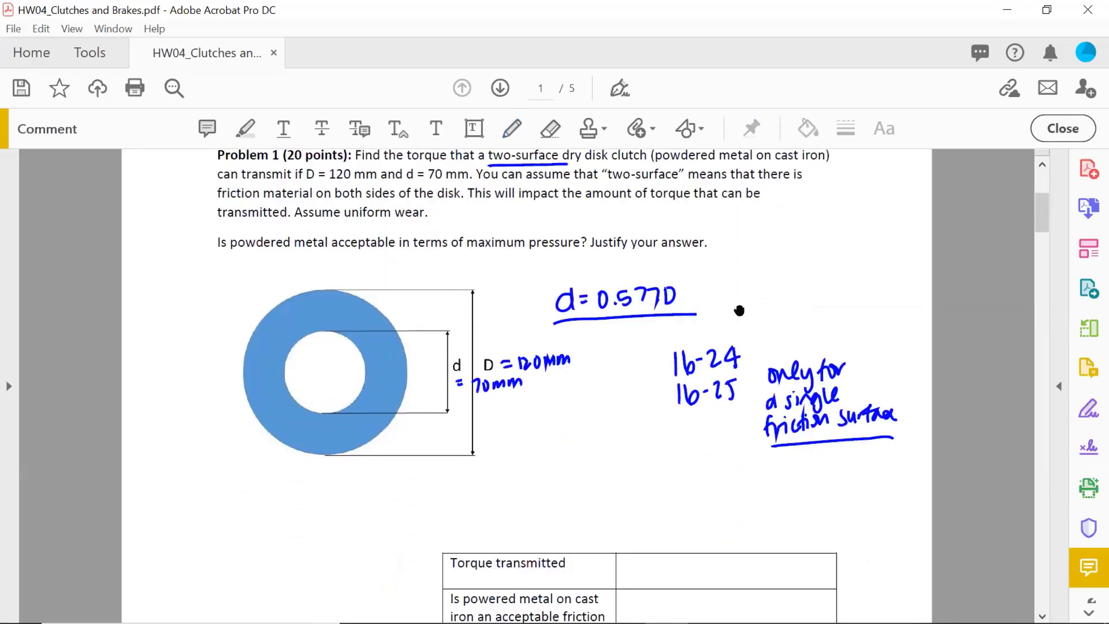
pyautogui.scroll(-12, 739, 311)
pyautogui.scroll(1, 739, 311)
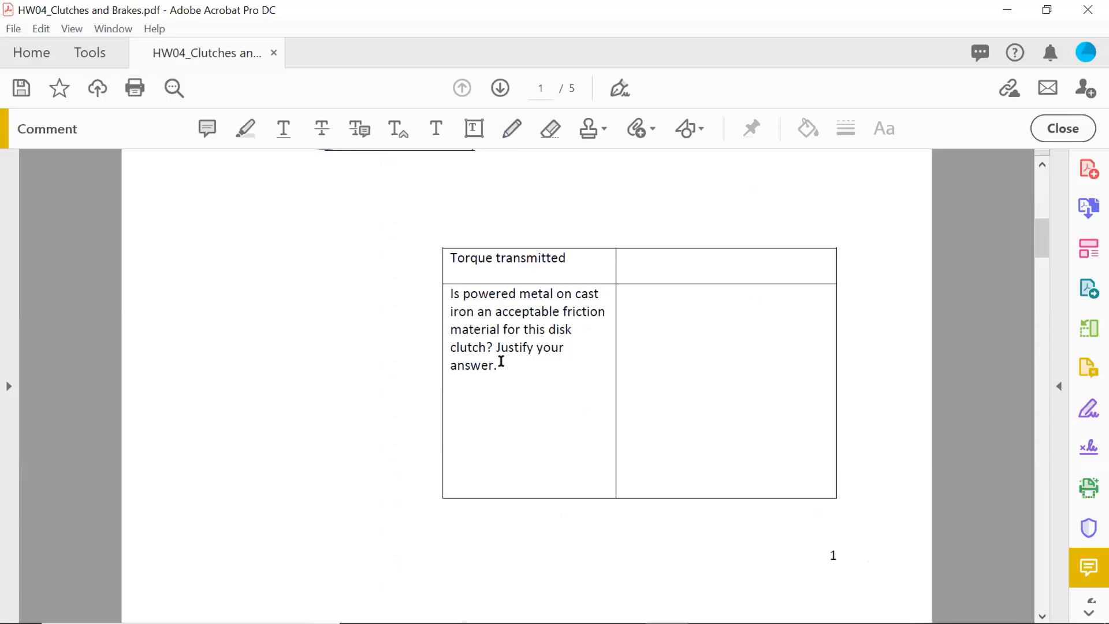
pyautogui.scroll(-10, 501, 361)
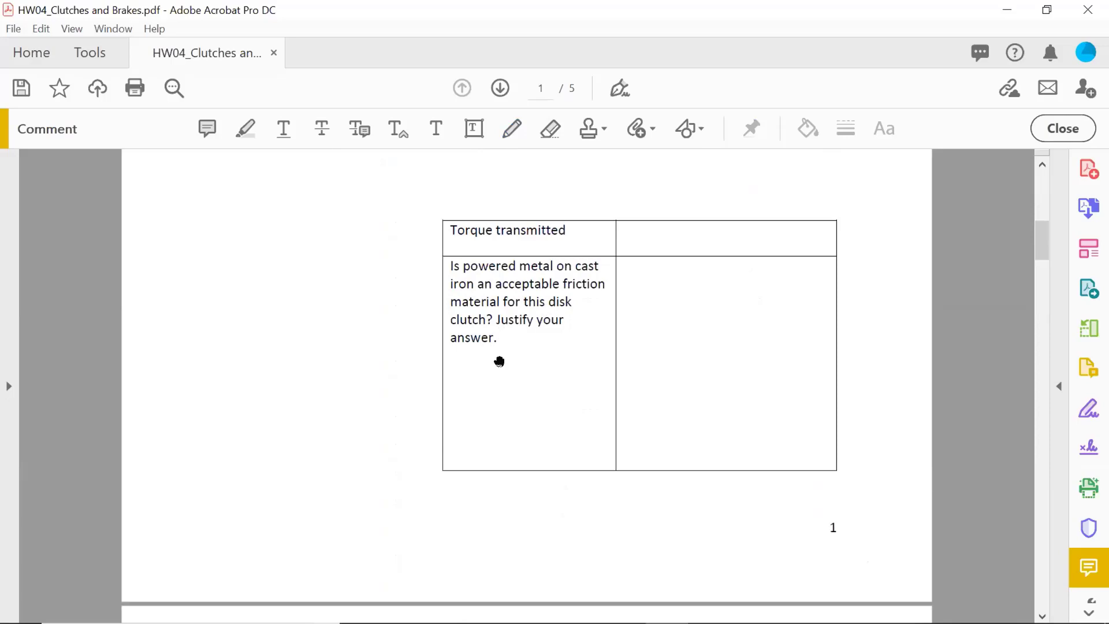
pyautogui.scroll(-3, 499, 361)
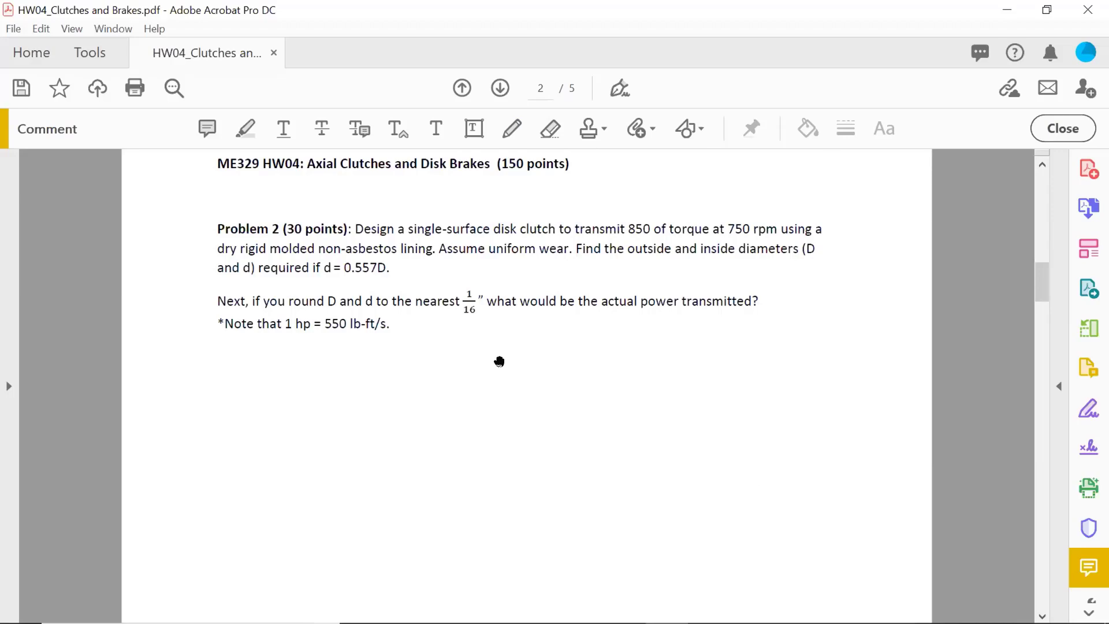
# - Write lbf-in above the 850 torque and draw an arrow at Problem 2
pyautogui.press('n')
pyautogui.moveTo(646, 218); pyautogui.dragTo(673, 206)
pyautogui.moveTo(683, 193)
pyautogui.mouseDown()
pyautogui.moveTo(678, 209)
pyautogui.moveTo(692, 201)
pyautogui.mouseUp()
pyautogui.moveTo(697, 195); pyautogui.dragTo(715, 197)
pyautogui.moveTo(696, 187); pyautogui.dragTo(696, 189)
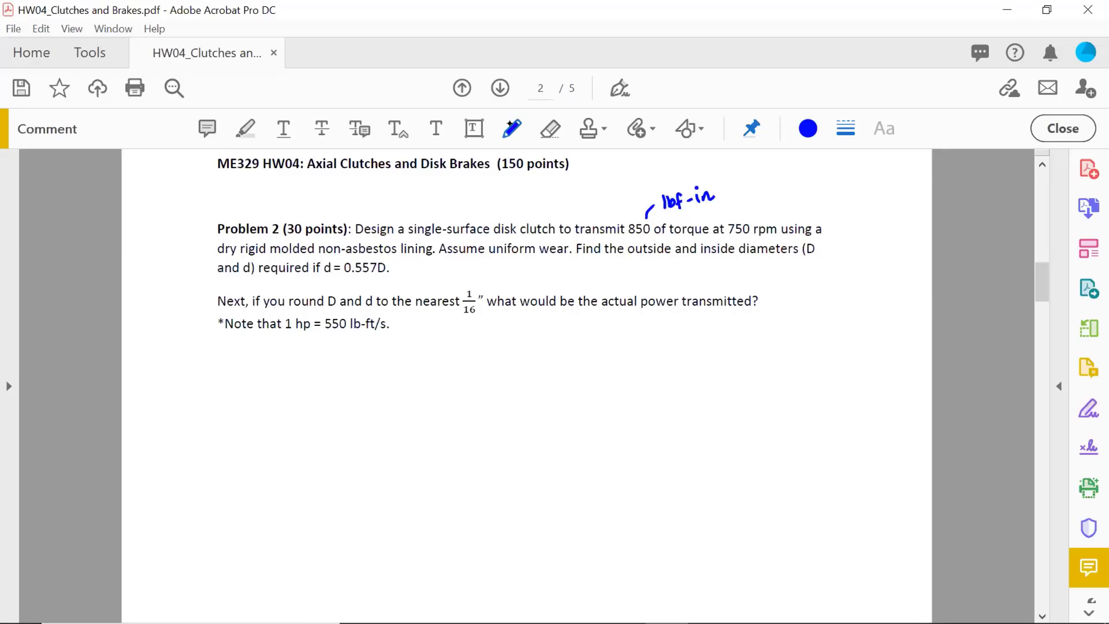
pyautogui.moveTo(190, 236)
pyautogui.mouseDown()
pyautogui.moveTo(211, 250)
pyautogui.moveTo(208, 239)
pyautogui.mouseUp()
# - Underline diameters, d = 0.557D and actual power; add D→d, a bracket, and circle 1/16
pyautogui.moveTo(624, 265)
pyautogui.mouseDown()
pyautogui.moveTo(827, 262)
pyautogui.moveTo(800, 313)
pyautogui.moveTo(839, 299)
pyautogui.moveTo(828, 308)
pyautogui.moveTo(861, 308)
pyautogui.mouseUp()
pyautogui.moveTo(863, 287); pyautogui.dragTo(865, 311)
pyautogui.moveTo(311, 284); pyautogui.dragTo(405, 283)
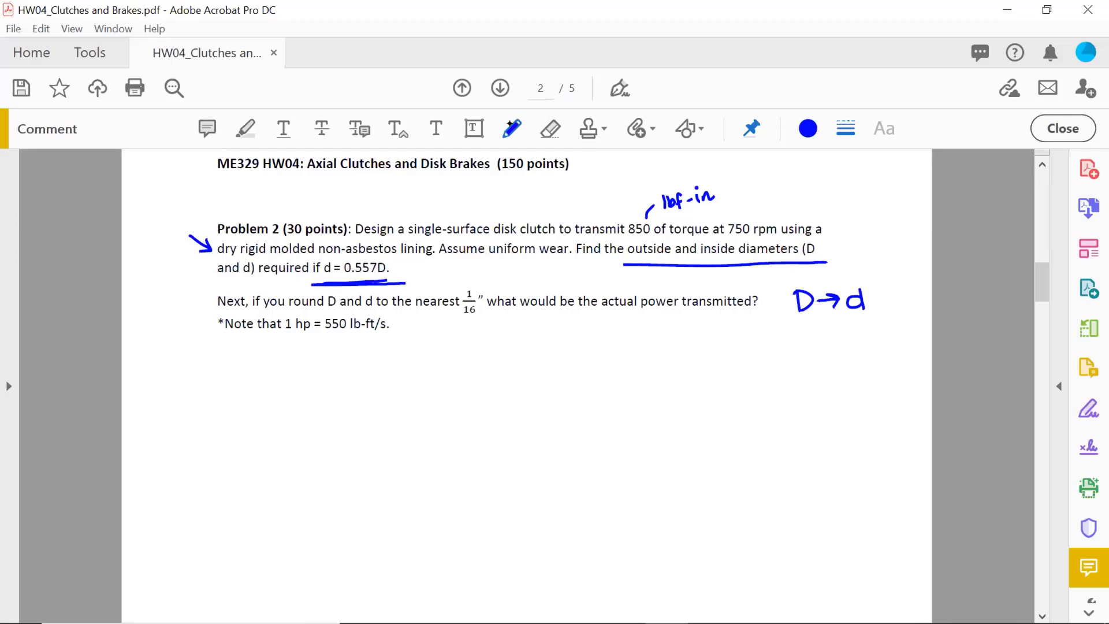
pyautogui.moveTo(215, 296)
pyautogui.mouseDown()
pyautogui.moveTo(206, 312)
pyautogui.moveTo(224, 348)
pyautogui.mouseUp()
pyautogui.moveTo(477, 276)
pyautogui.mouseDown()
pyautogui.moveTo(499, 298)
pyautogui.moveTo(484, 275)
pyautogui.mouseUp()
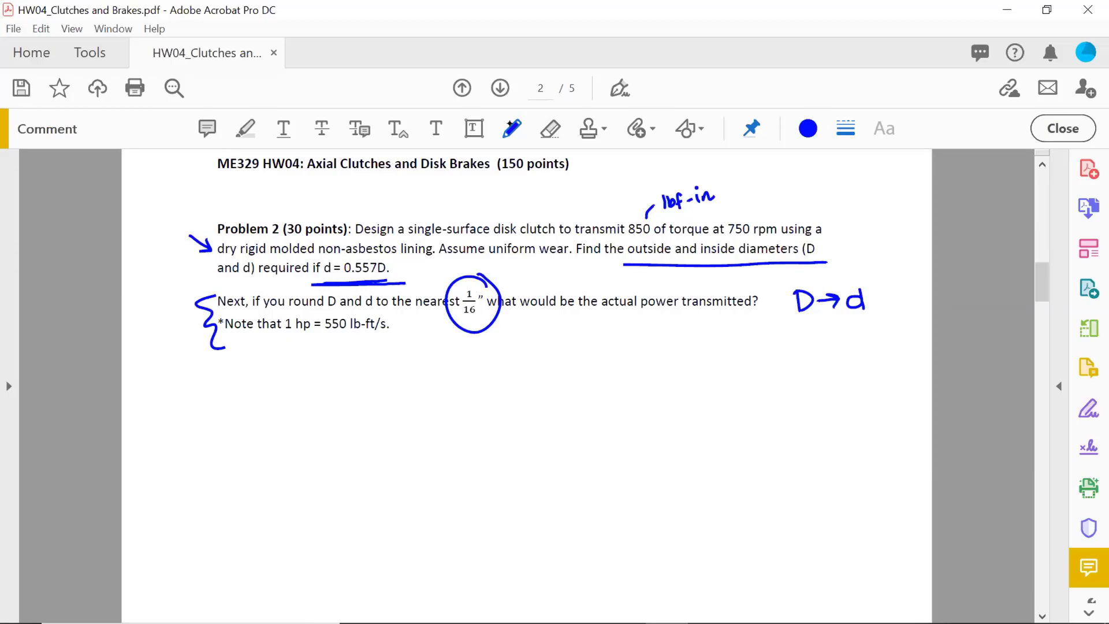
pyautogui.moveTo(589, 317); pyautogui.dragTo(760, 317)
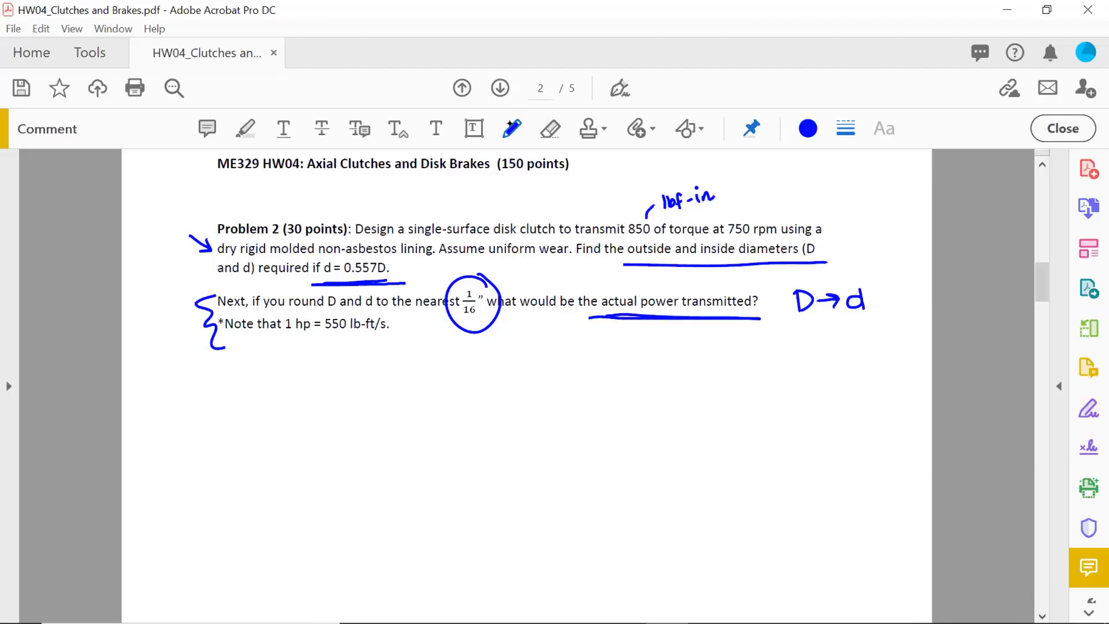
# - Advance to page 3 to bring up Problem 3
pyautogui.press('Right')
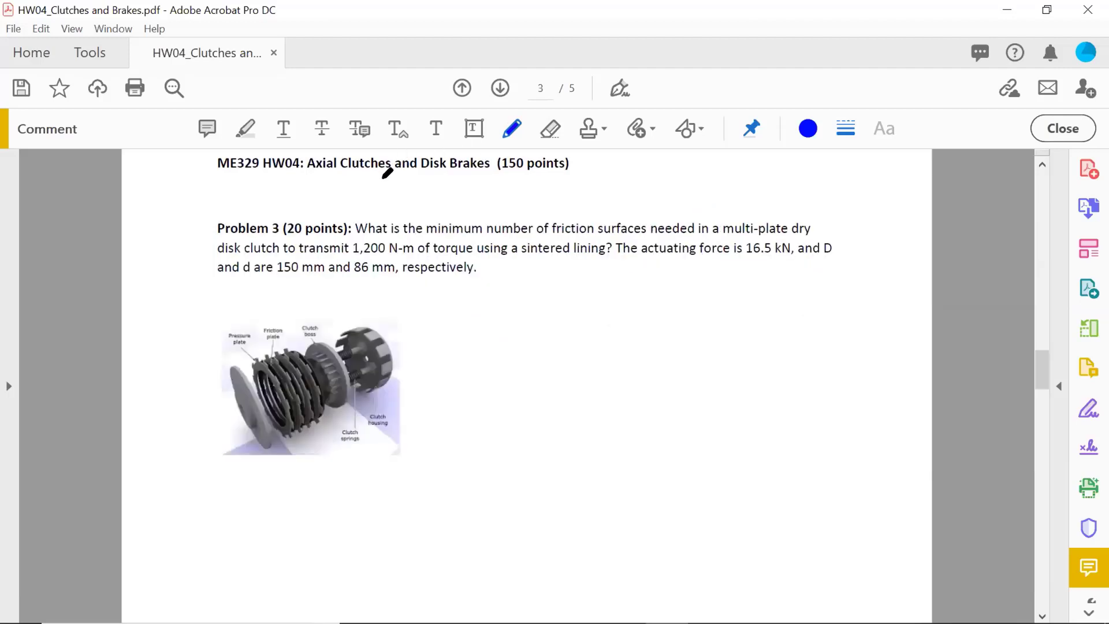